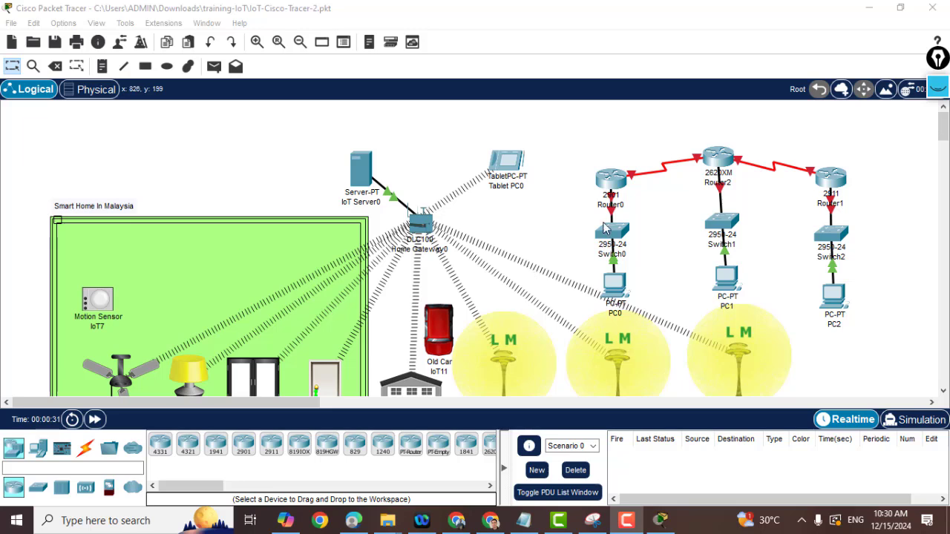
Move the group of routers, switches and PCs further to the right.
mouse_move(575, 130)
mouse_down()
mouse_move(627, 252)
mouse_move(857, 312)
mouse_move(870, 306)
mouse_up()
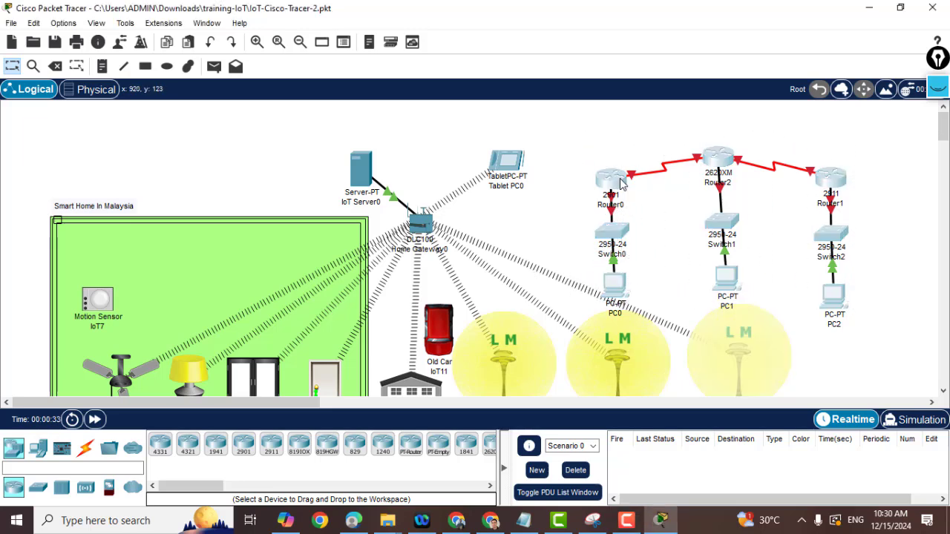
mouse_move(605, 182)
mouse_down()
mouse_move(794, 154)
mouse_move(942, 161)
mouse_up()
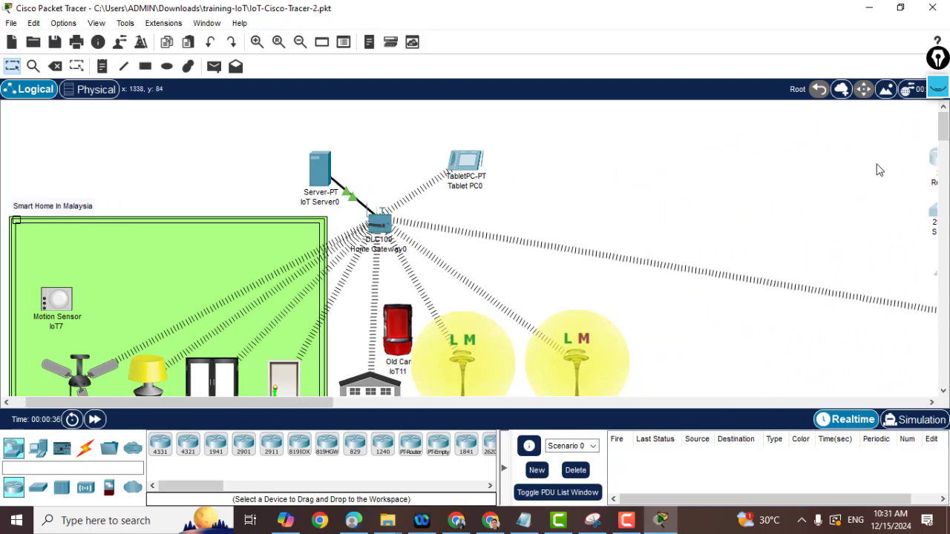
click(549, 402)
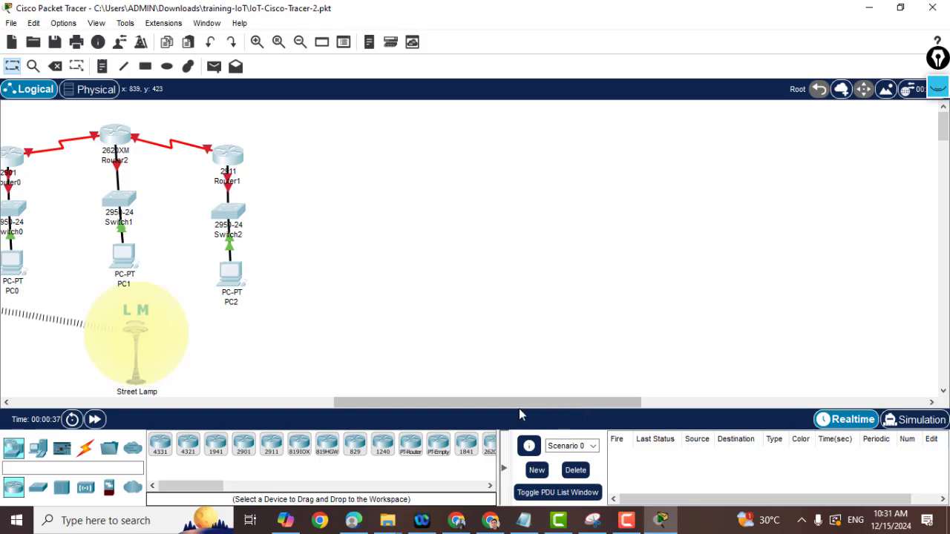
scroll(475, 401, left, 5)
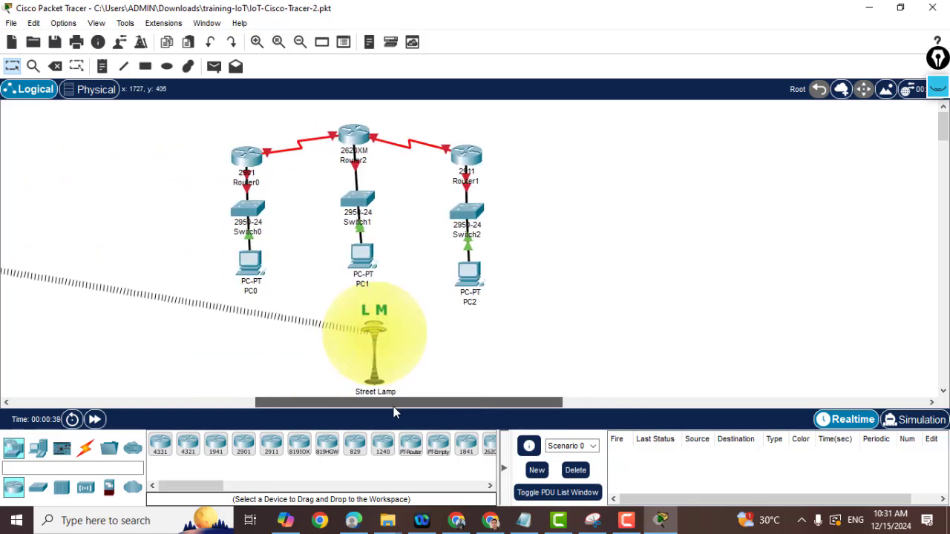
Drag Street Lamp IoT10 over beside the other street lamps.
mouse_move(446, 349)
mouse_down()
mouse_move(374, 361)
mouse_move(38, 303)
mouse_up()
mouse_move(466, 402)
mouse_down()
mouse_move(292, 400)
mouse_move(308, 402)
mouse_move(290, 410)
mouse_up()
scroll(438, 319, down, 2)
scroll(483, 364, up, 1)
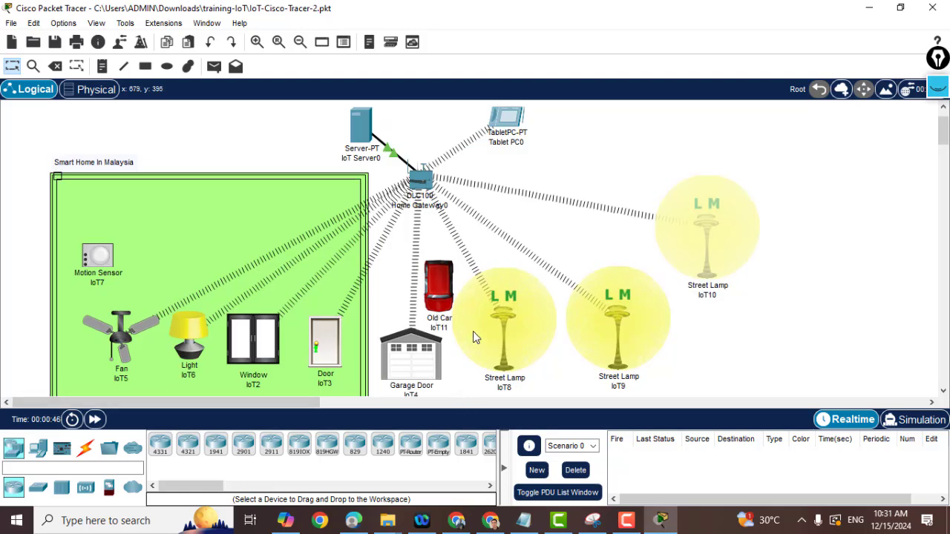
scroll(473, 332, down, 1)
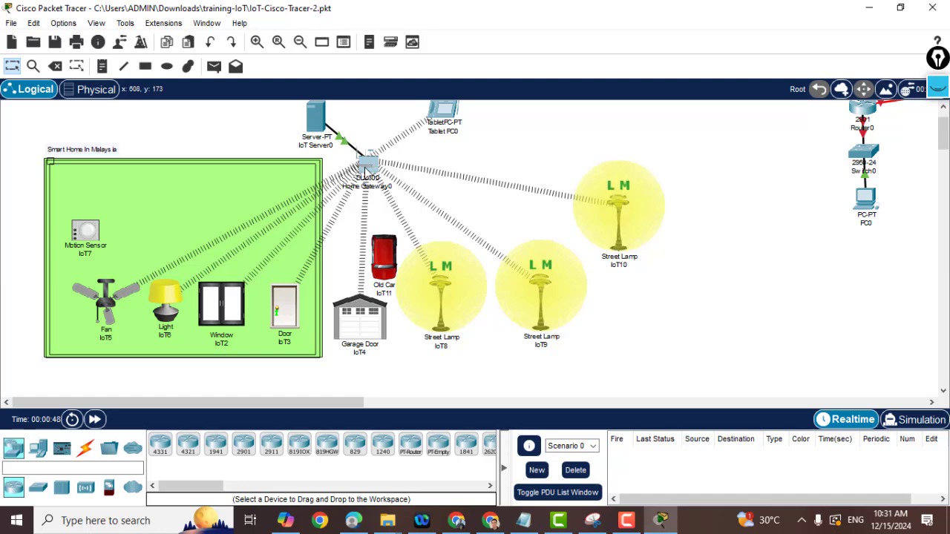
click(364, 167)
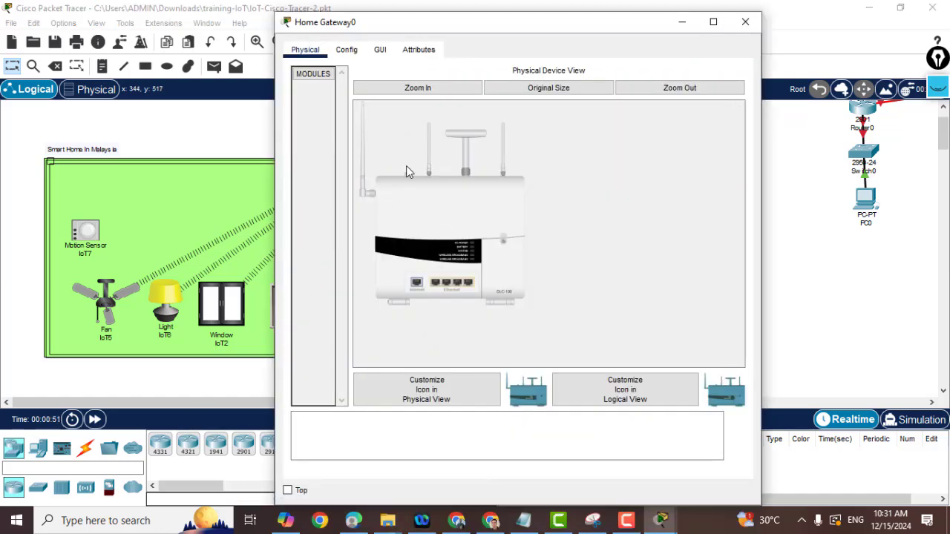
Confirm Home Gateway0's wireless SSID reads HomeGateway on channel 6.
click(348, 51)
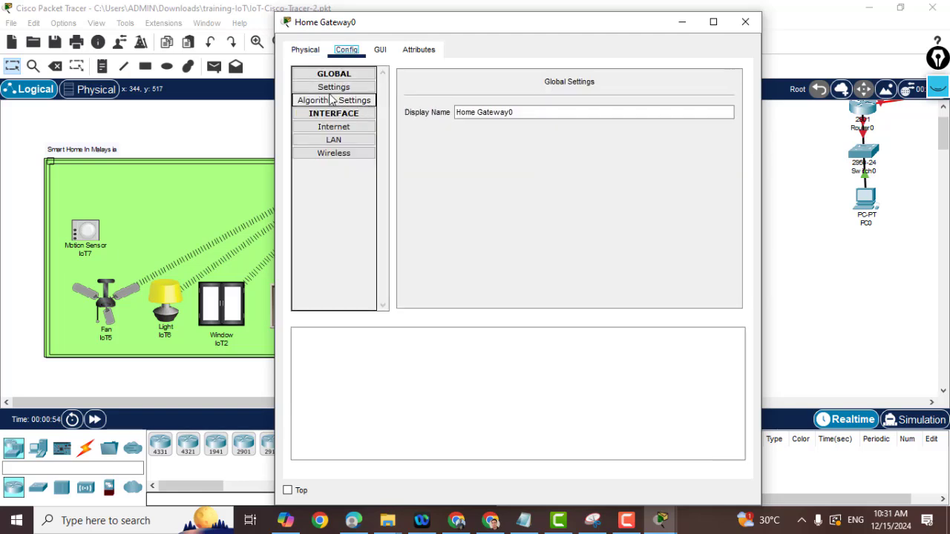
click(331, 89)
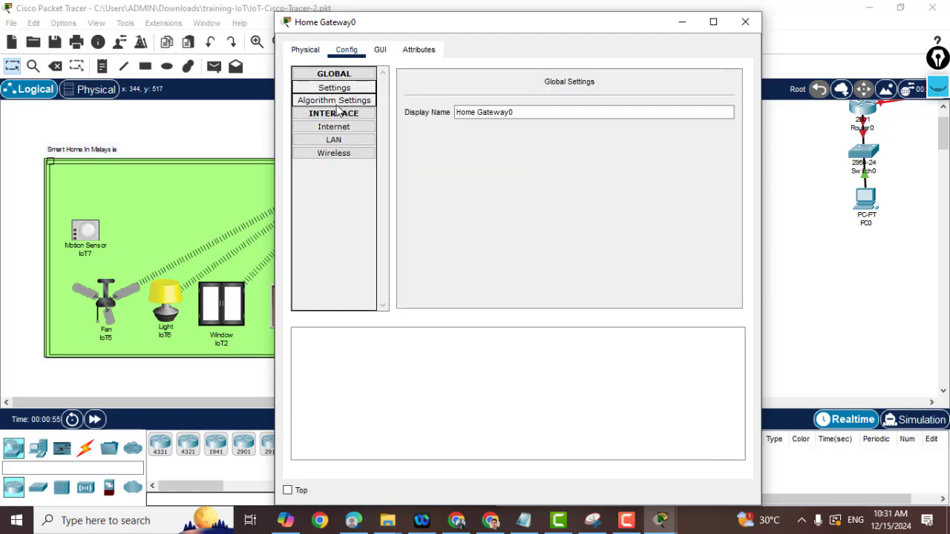
click(332, 156)
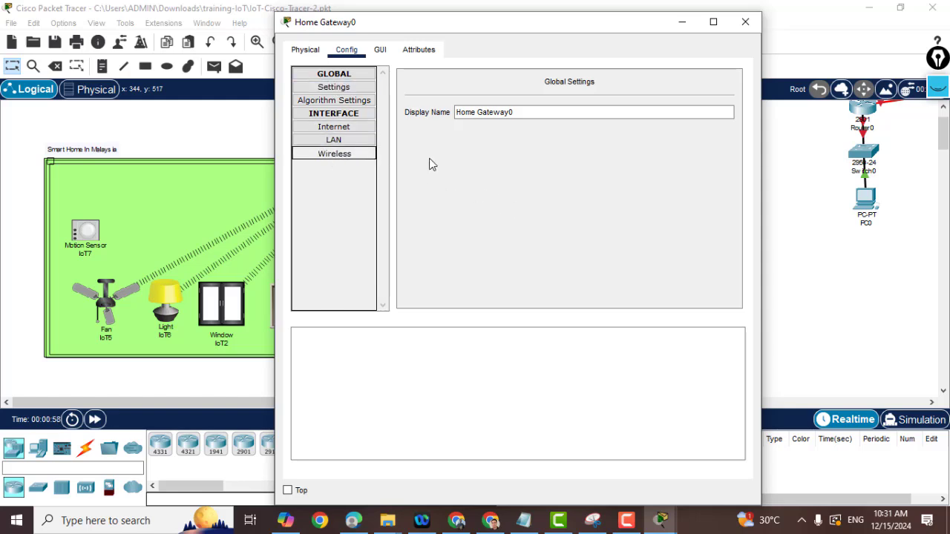
drag(627, 99, 571, 97)
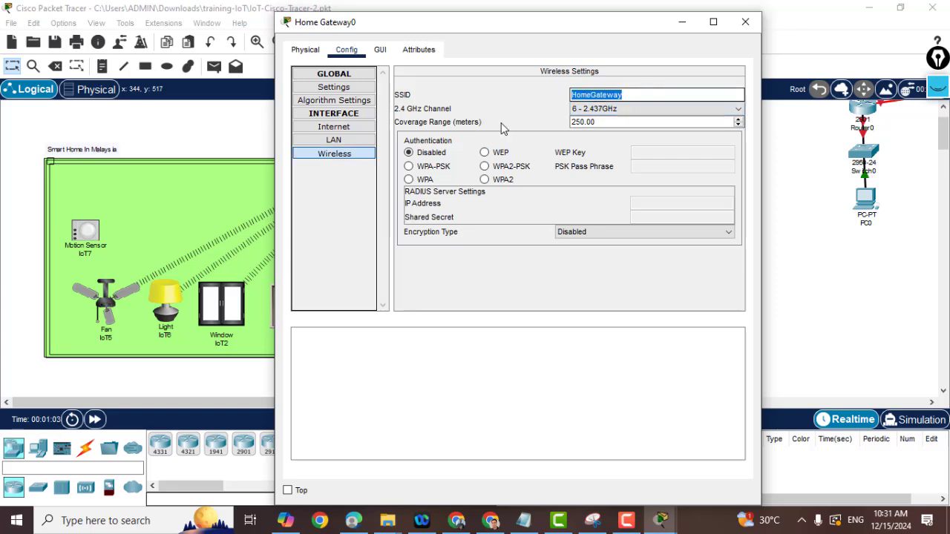
click(109, 305)
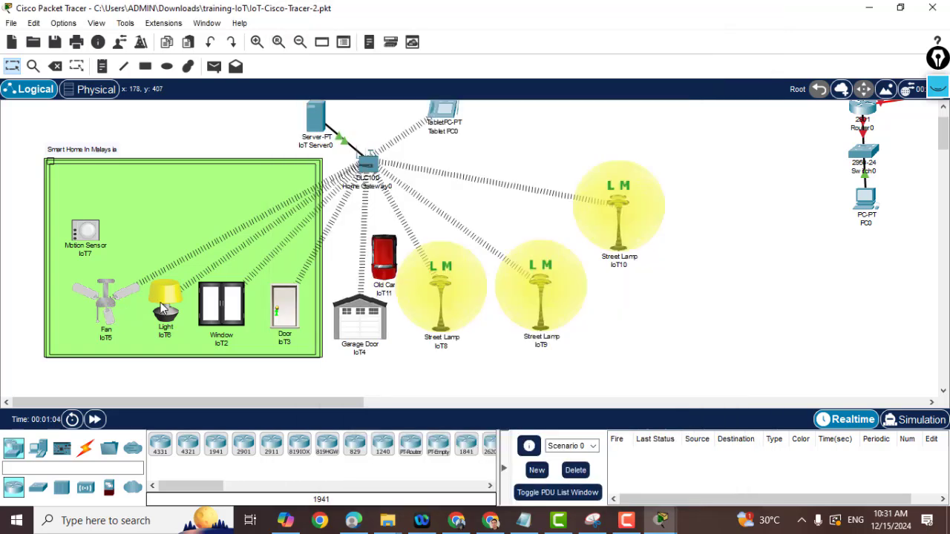
click(105, 300)
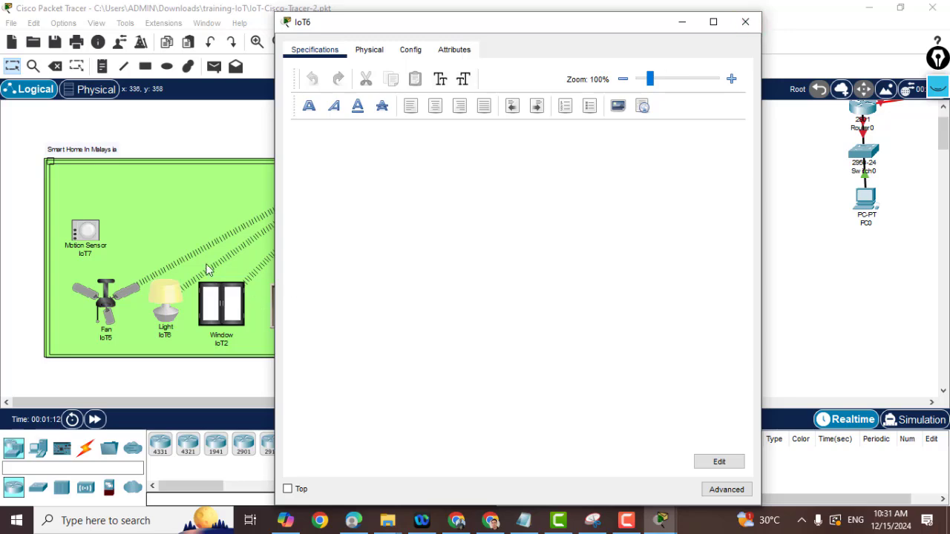
click(107, 300)
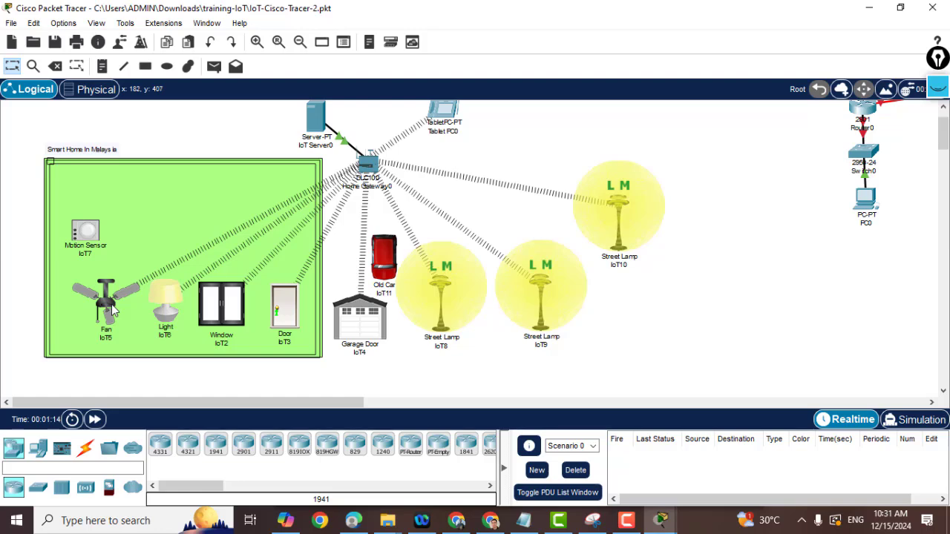
mouse_move(107, 308)
scroll(392, 253, up, 1)
scroll(392, 254, down, 1)
click(317, 125)
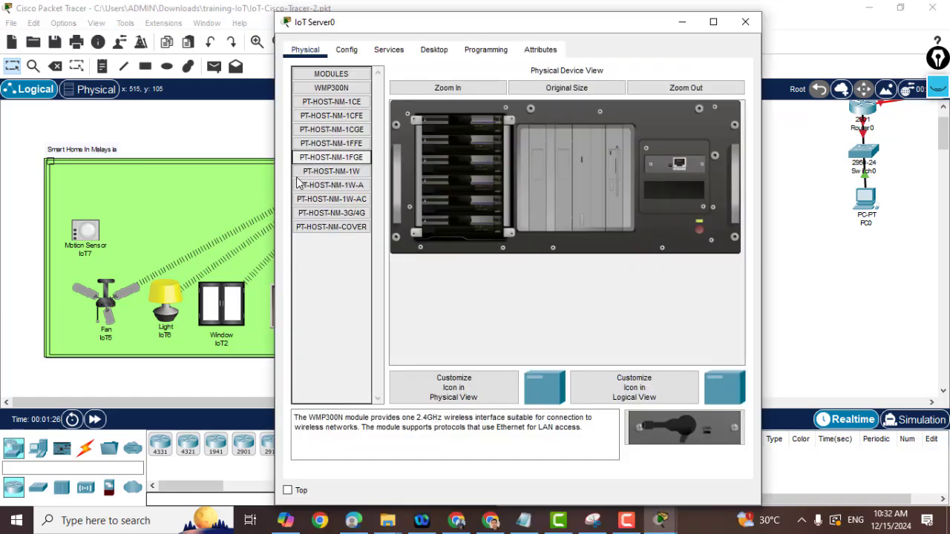
click(393, 50)
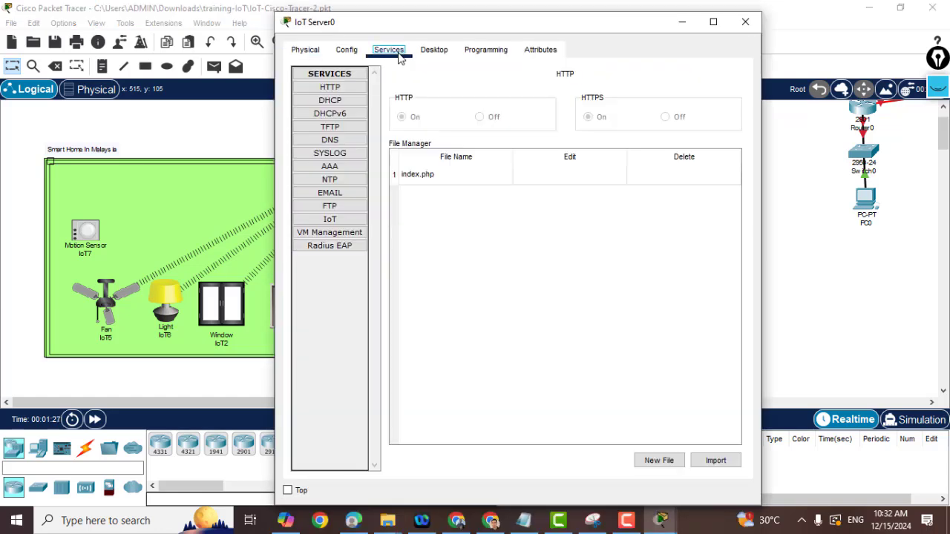
click(334, 220)
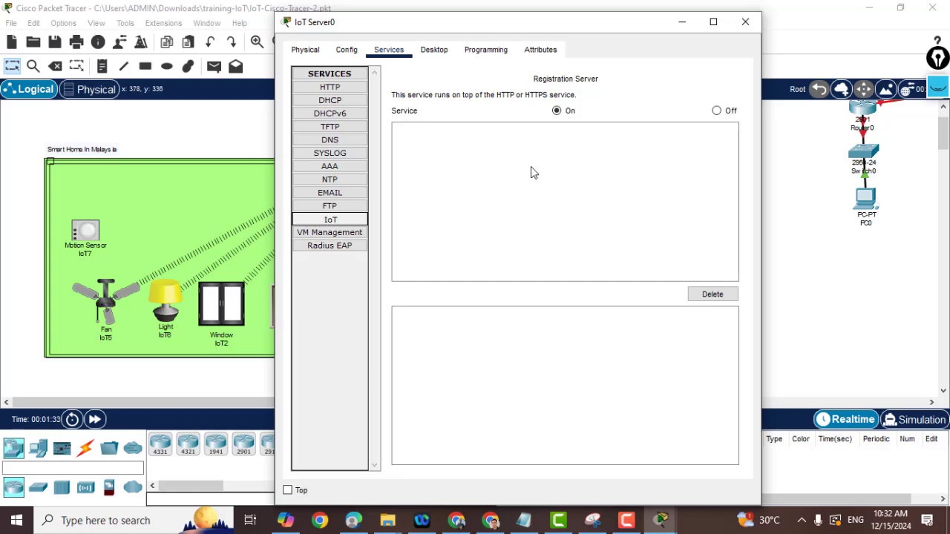
click(745, 22)
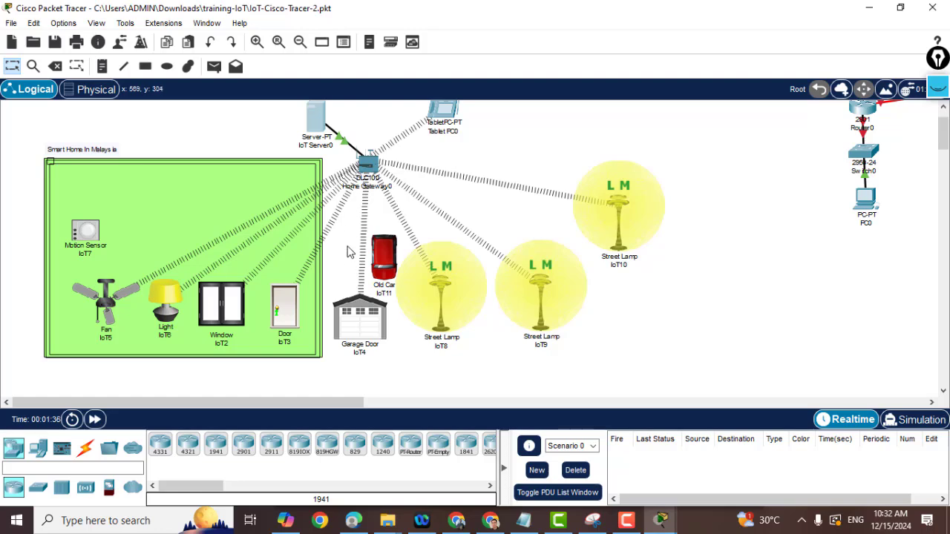
click(109, 312)
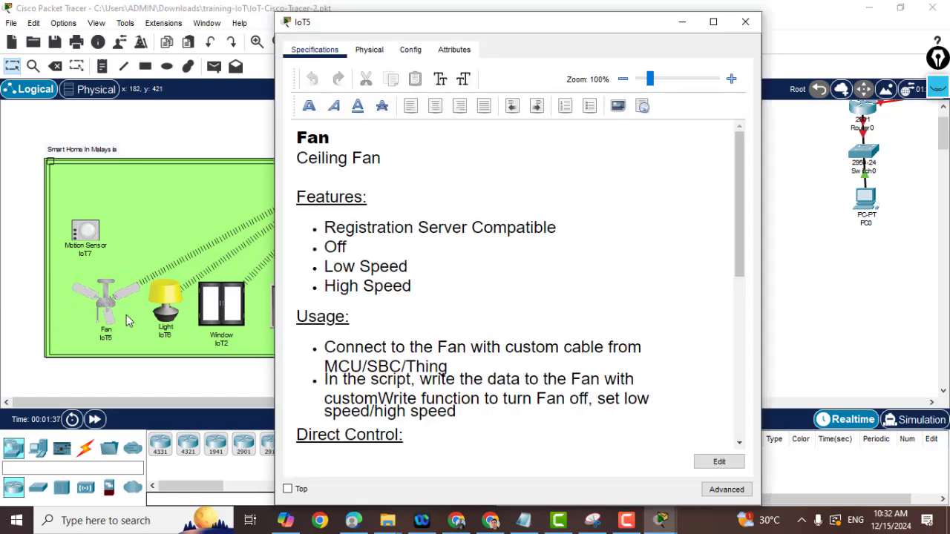
click(167, 315)
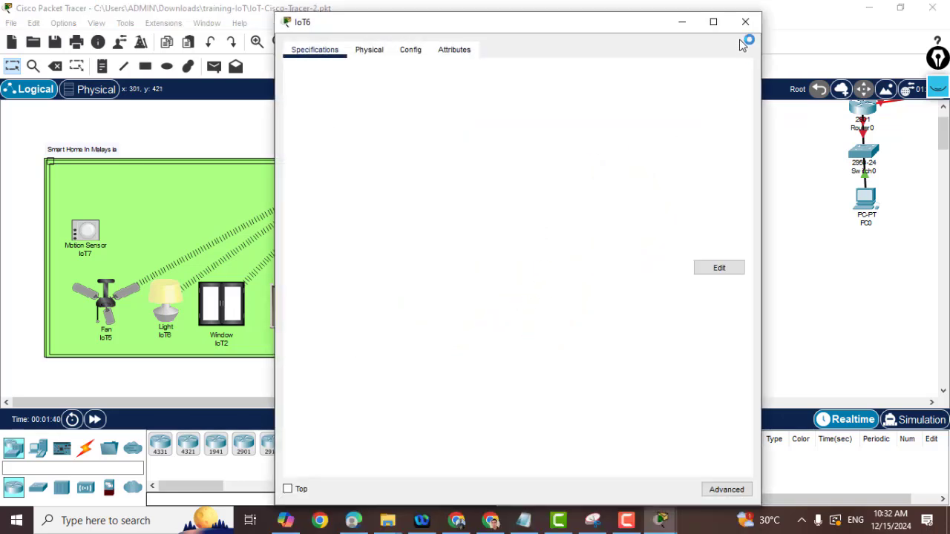
click(167, 274)
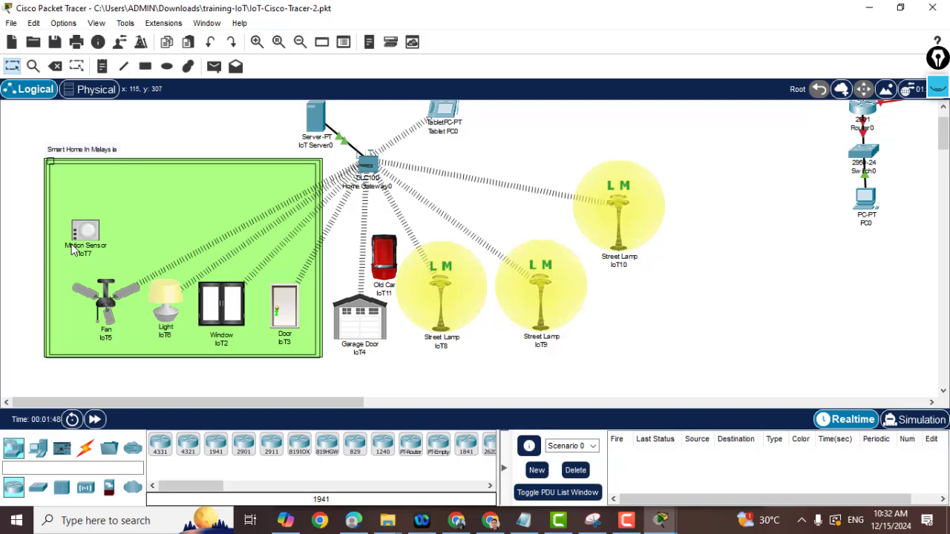
Open Garage Door IoT4, nudge Street Lamp IoT8 down, and move Old Car IoT11 beside the garage.
alt+click(363, 334)
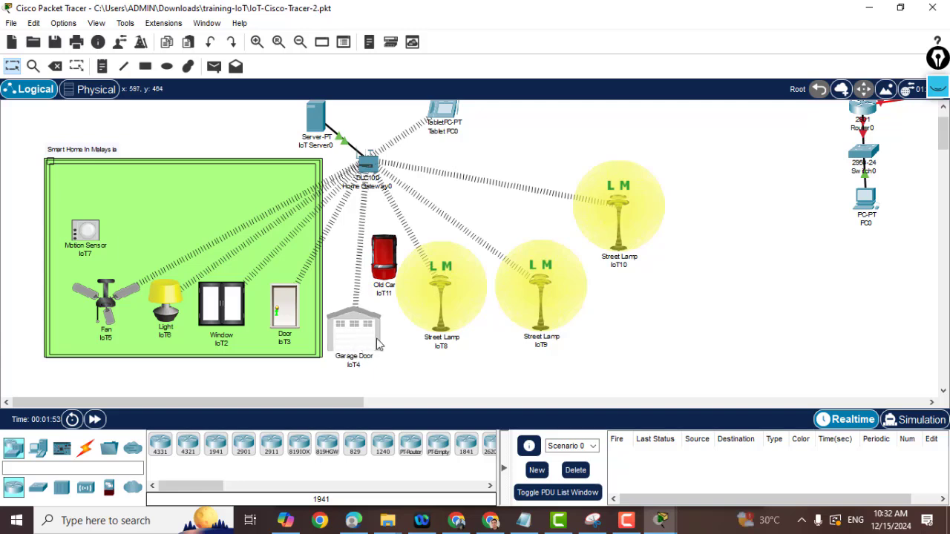
mouse_move(445, 305)
mouse_down()
mouse_move(436, 339)
mouse_move(440, 323)
mouse_up()
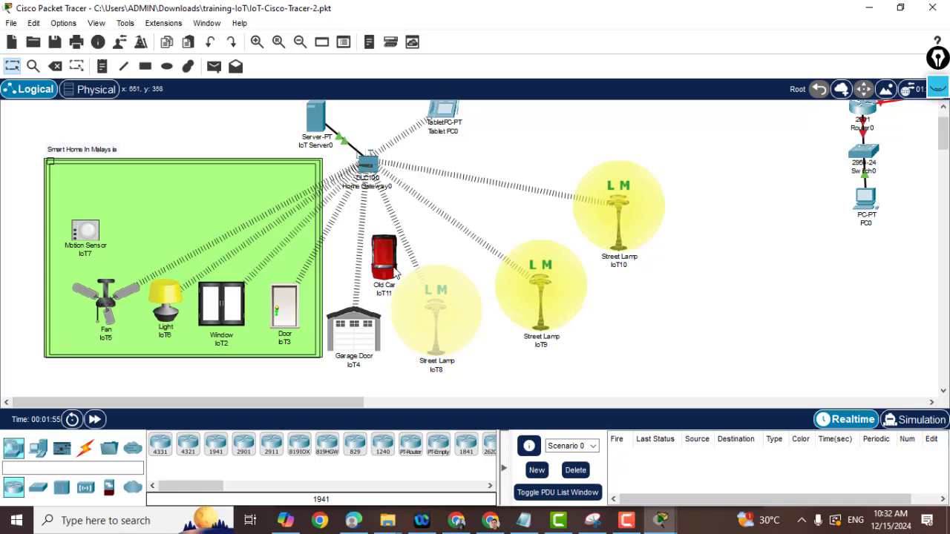
mouse_move(389, 260)
mouse_down()
mouse_move(508, 300)
mouse_move(795, 297)
mouse_move(732, 349)
mouse_move(670, 371)
mouse_move(561, 397)
mouse_move(504, 394)
mouse_move(443, 368)
mouse_move(748, 294)
mouse_up()
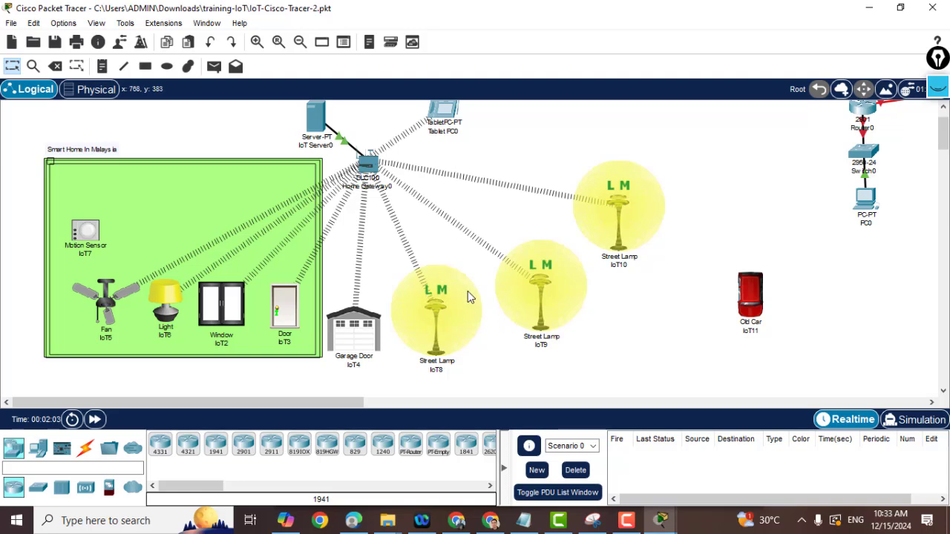
mouse_move(448, 317)
mouse_move(759, 309)
mouse_down()
mouse_move(514, 369)
mouse_move(378, 361)
mouse_move(737, 325)
mouse_up()
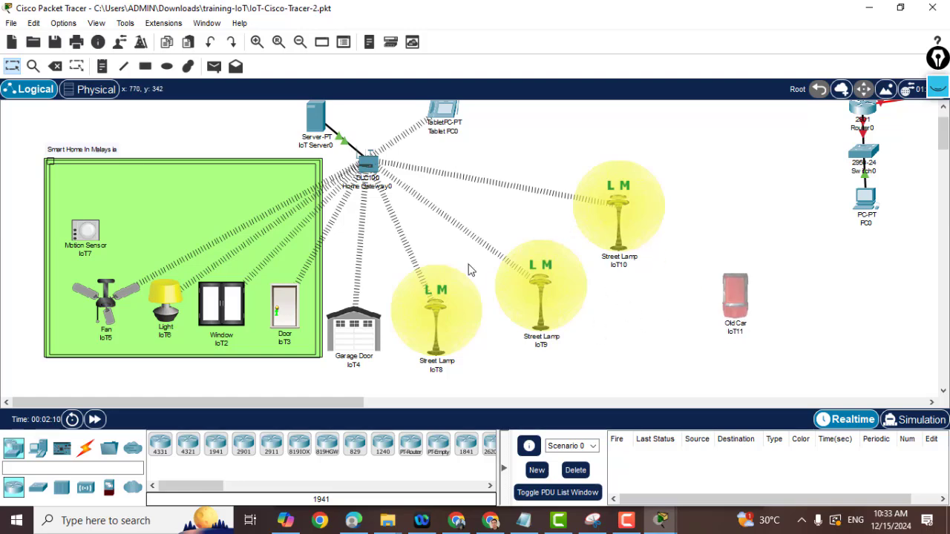
scroll(470, 270, up, 1)
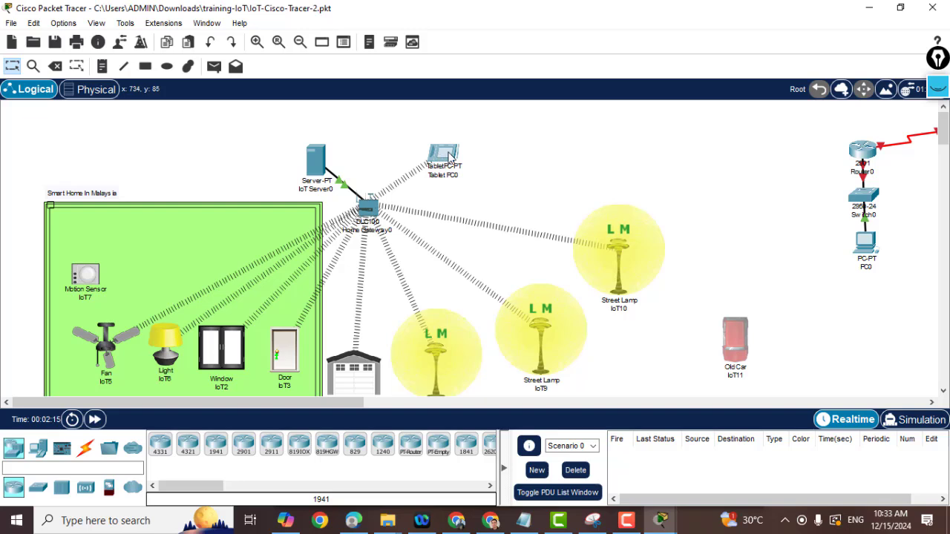
mouse_move(449, 155)
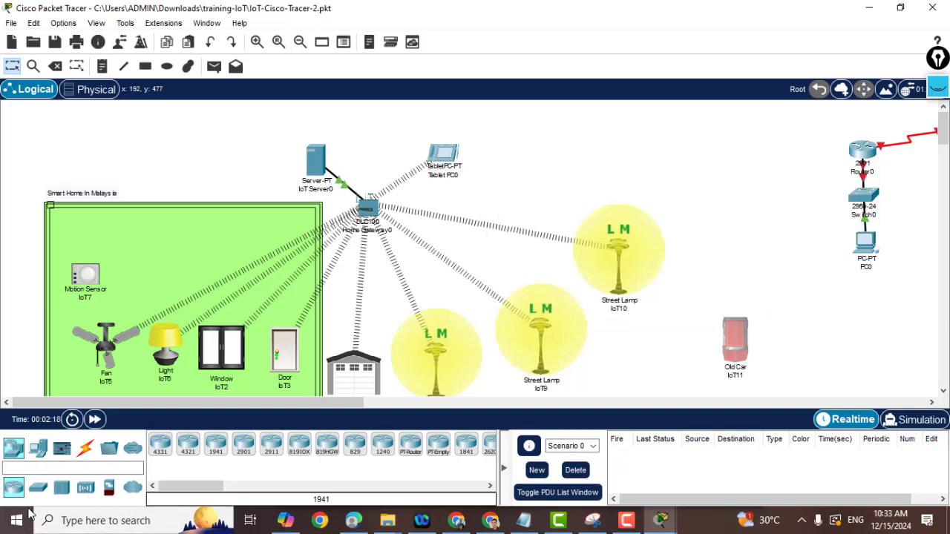
Place a new PC, PC3, from End Devices near Home Gateway0.
click(37, 448)
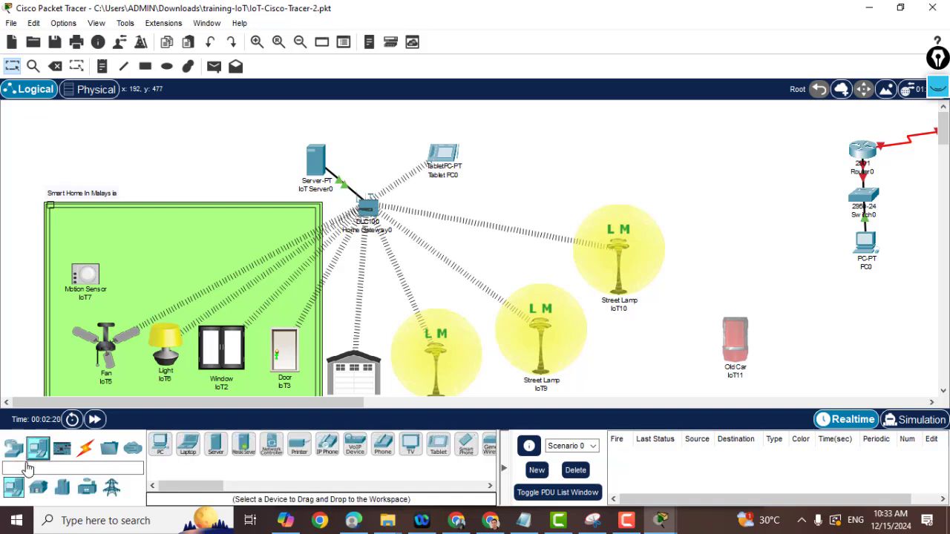
mouse_move(159, 444)
mouse_down()
mouse_move(431, 281)
mouse_move(511, 152)
mouse_up()
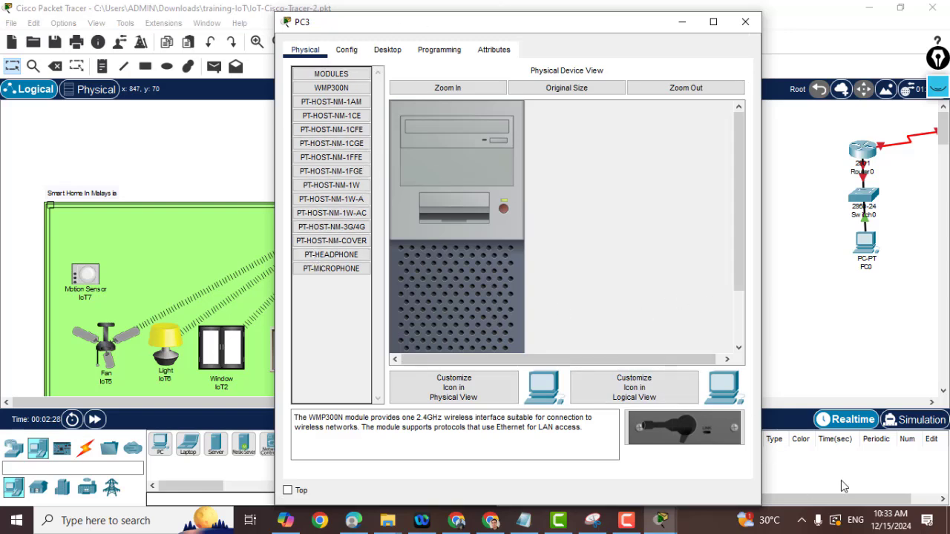
click(626, 520)
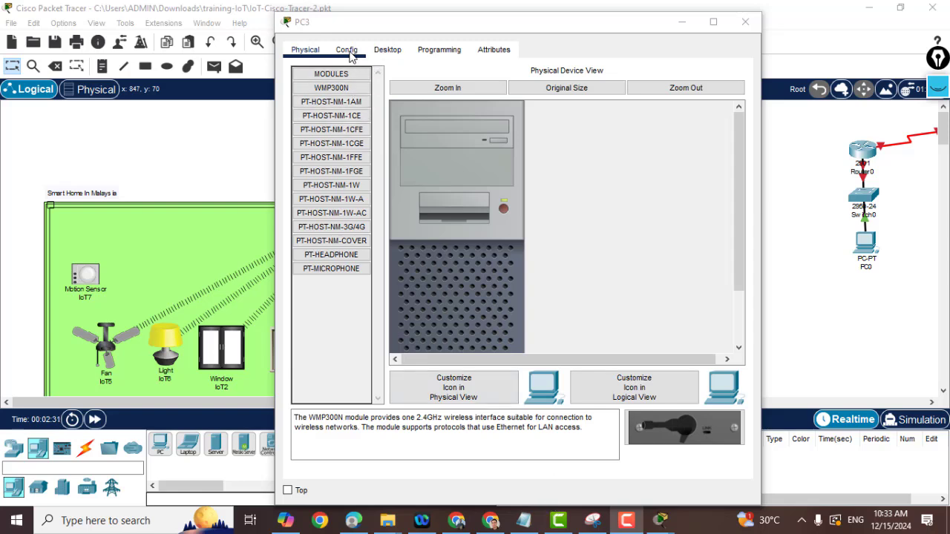
click(332, 83)
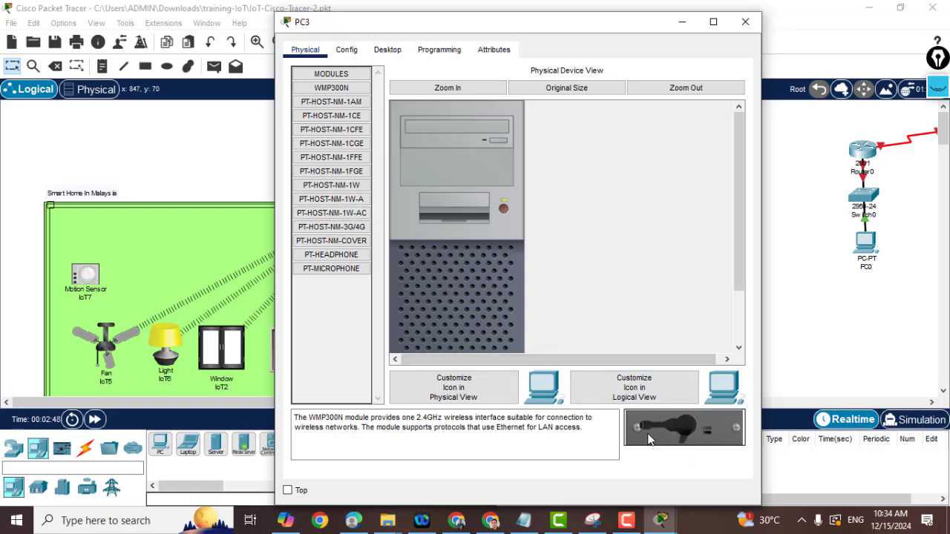
Try fitting the WMP300N, PT-HOST-NM-1W-AC and PT-HOST-NM-1CGE modules into PC3; none install.
mouse_move(647, 438)
mouse_down()
mouse_move(470, 263)
mouse_move(452, 185)
mouse_move(459, 200)
mouse_up()
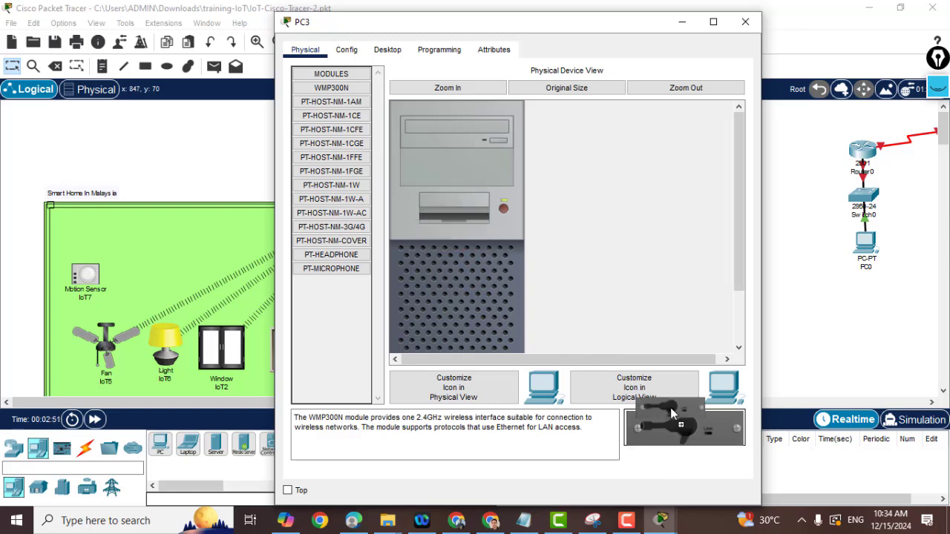
mouse_move(680, 429)
mouse_down()
mouse_move(558, 162)
mouse_move(542, 162)
mouse_up()
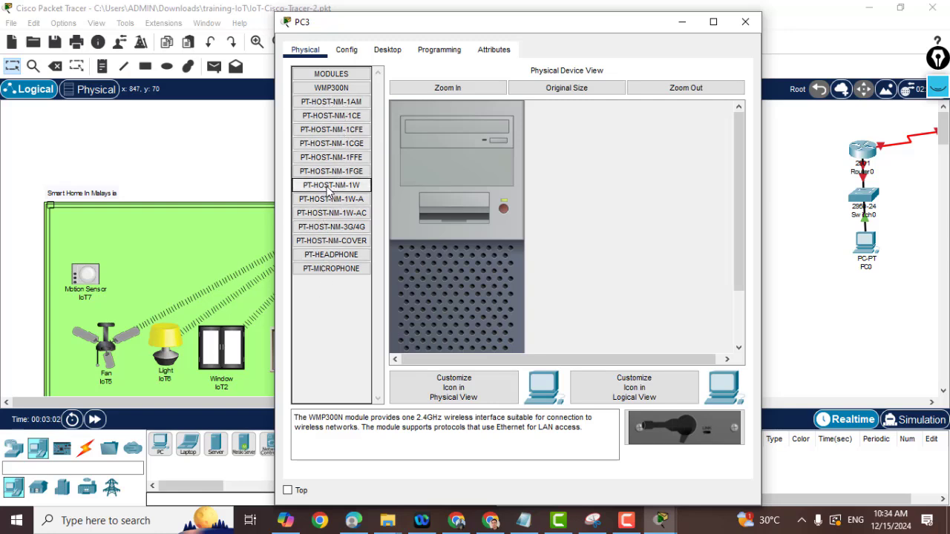
click(321, 214)
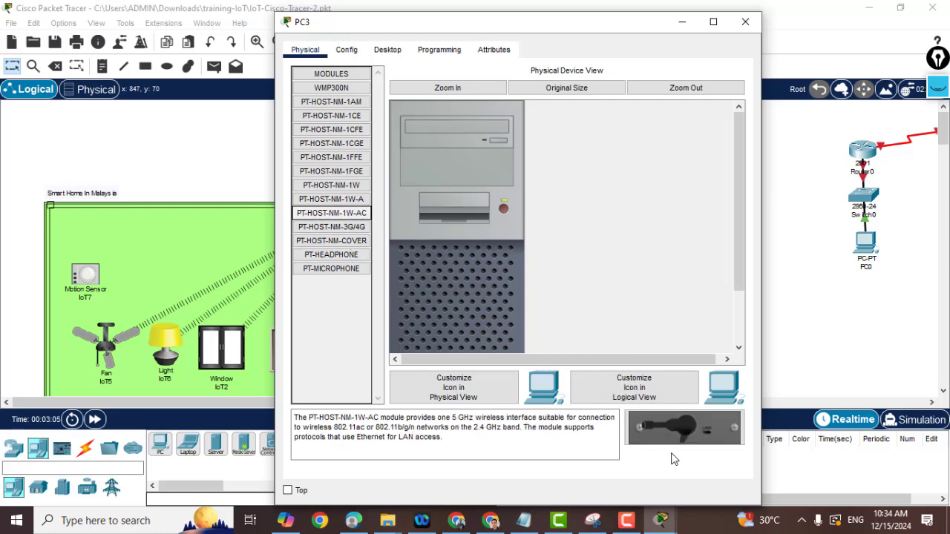
mouse_move(683, 435)
mouse_down()
mouse_move(636, 393)
mouse_move(520, 218)
mouse_move(490, 208)
mouse_up()
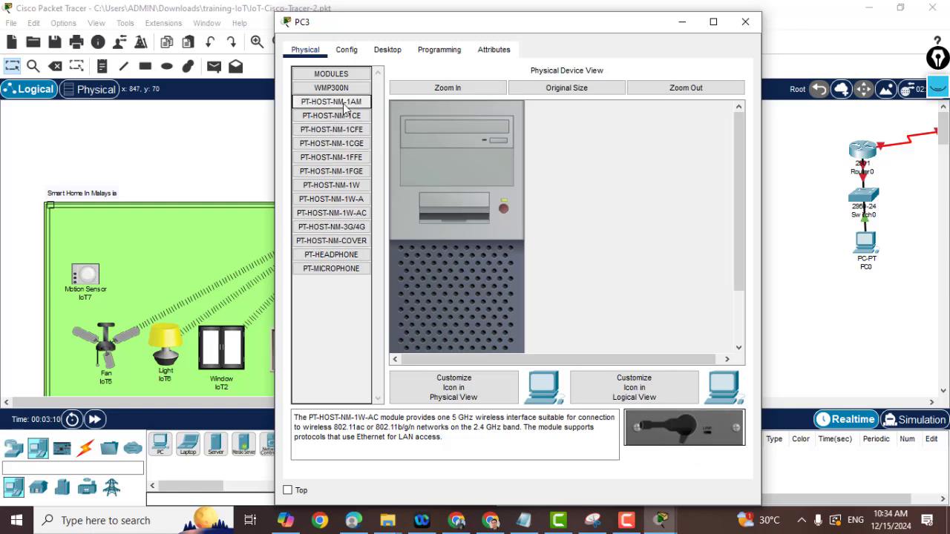
click(331, 143)
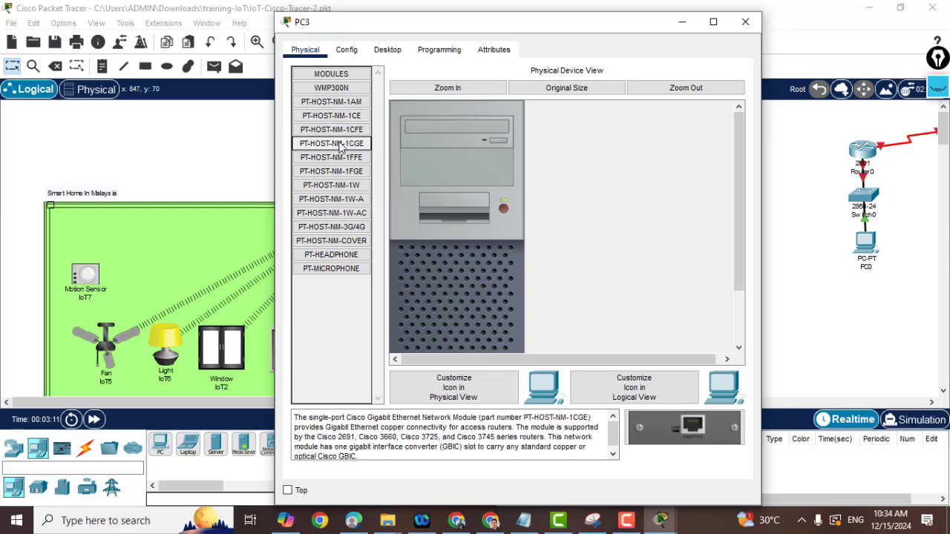
drag(668, 443, 483, 294)
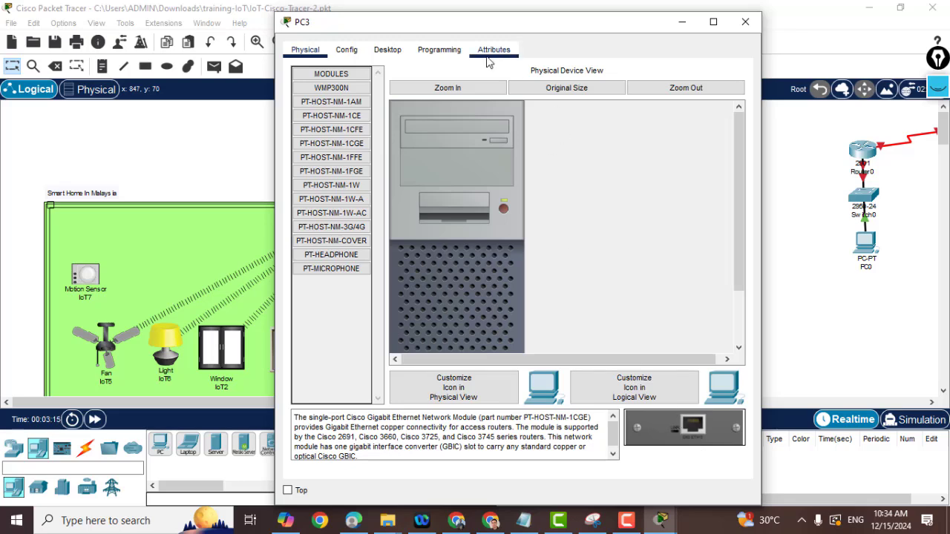
click(392, 50)
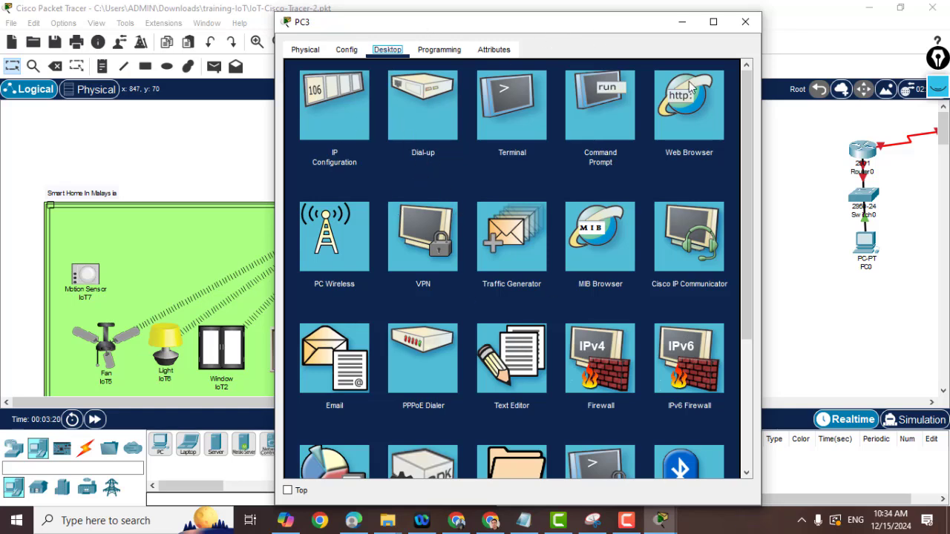
click(746, 22)
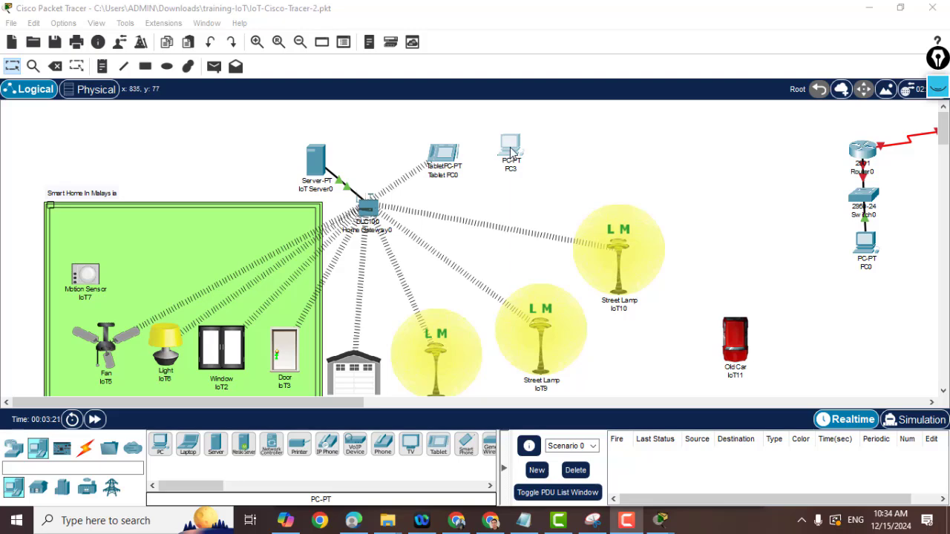
Open PC3's physical view and try dragging the 802.11b/g/n PT-HOST-NM-1W-AC module onto it.
drag(510, 152, 522, 173)
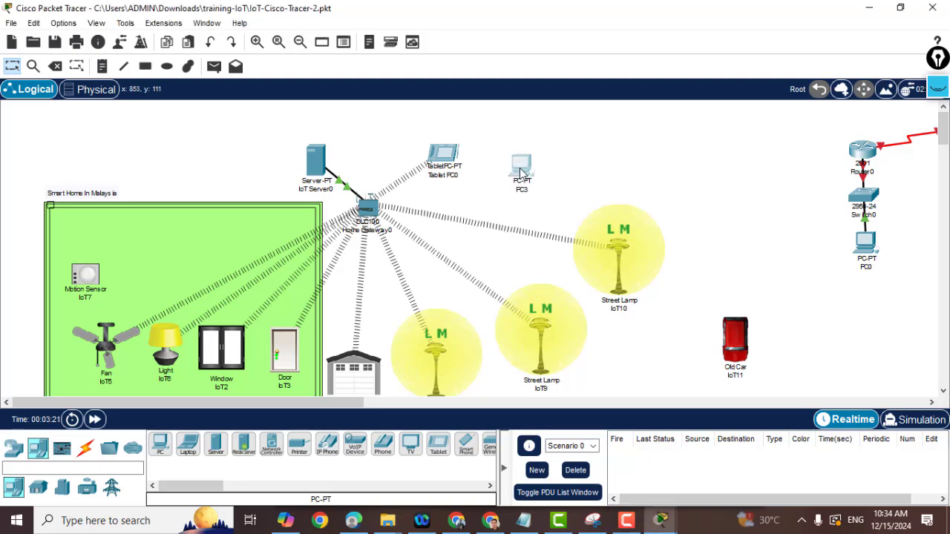
click(522, 171)
click(342, 51)
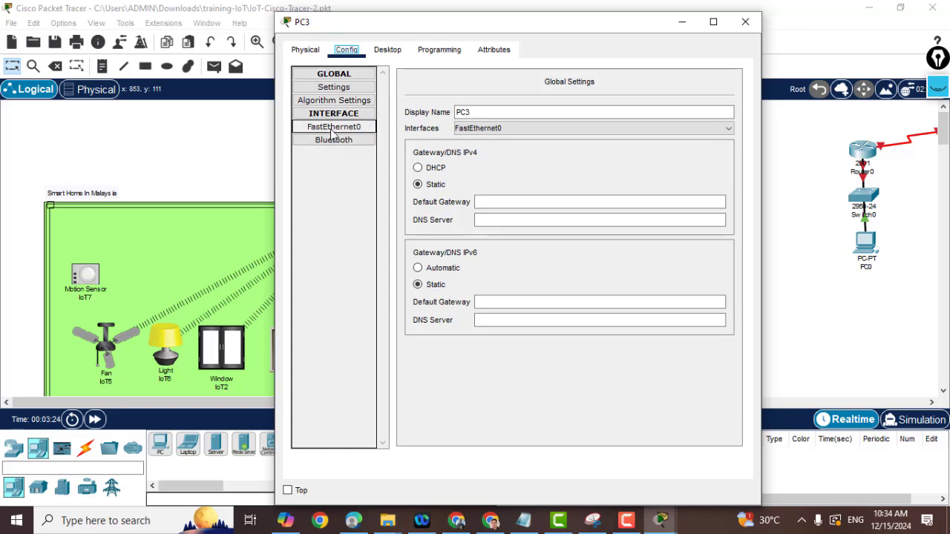
click(305, 49)
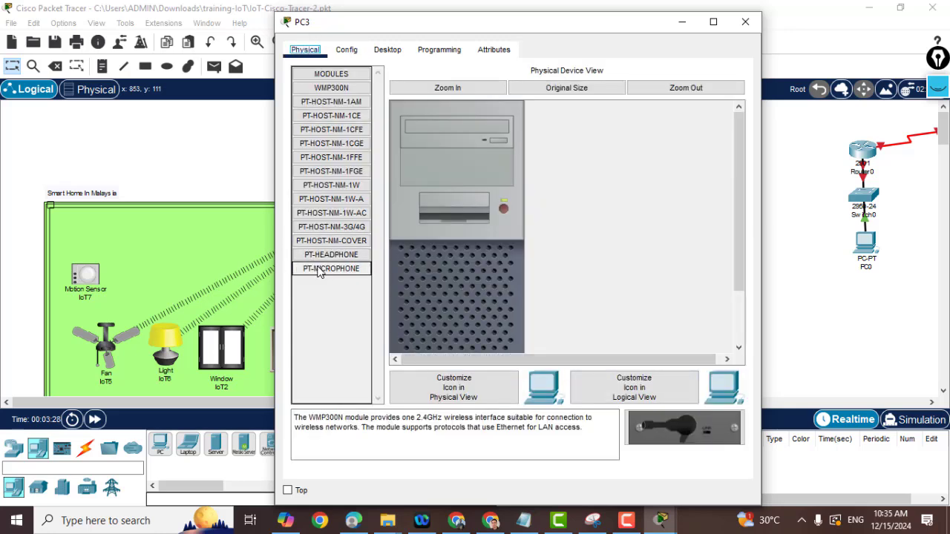
click(319, 212)
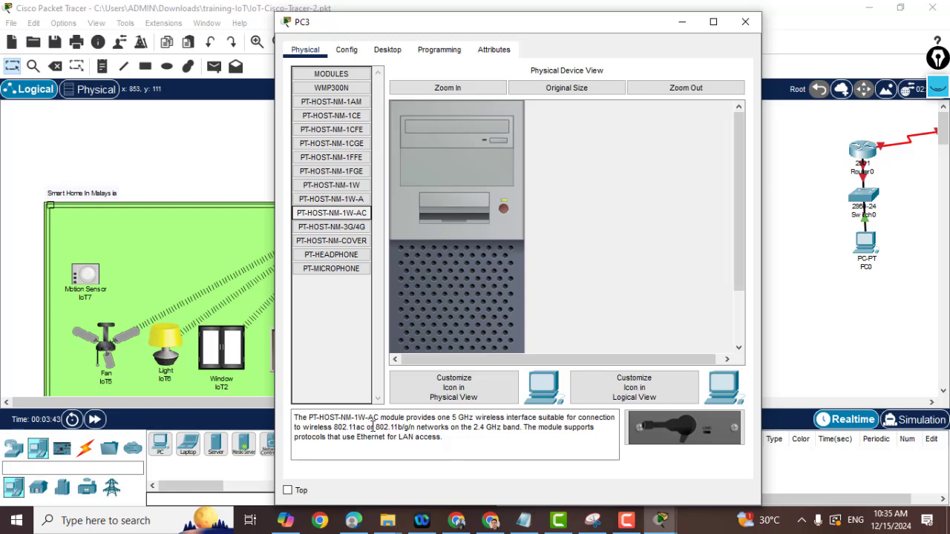
drag(373, 427, 417, 428)
click(520, 442)
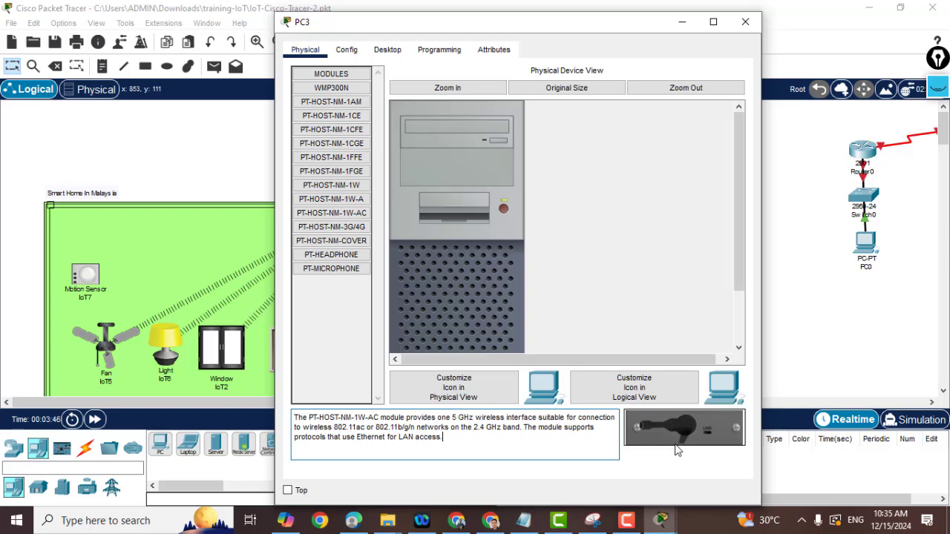
mouse_move(678, 436)
mouse_down()
mouse_move(621, 394)
mouse_move(558, 381)
mouse_move(537, 343)
mouse_move(488, 24)
mouse_move(456, 110)
mouse_move(453, 214)
mouse_up()
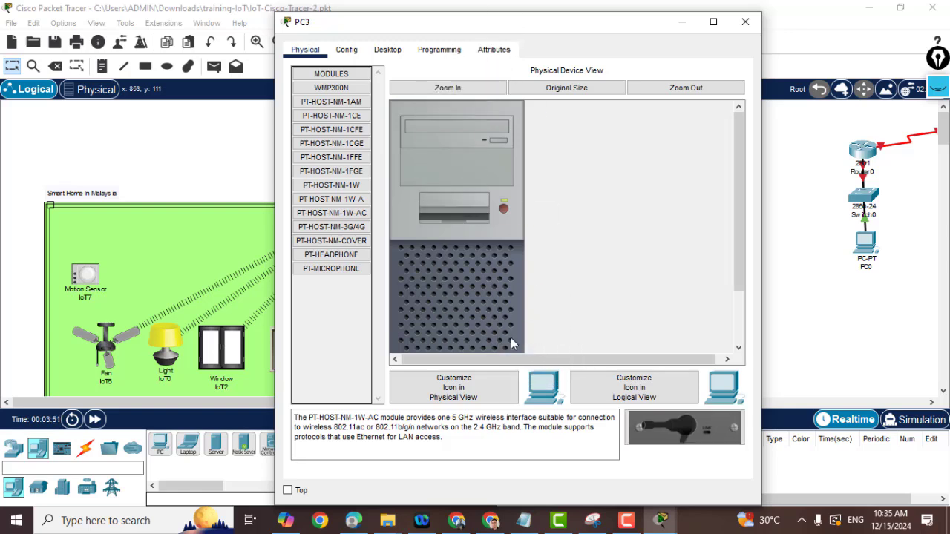
Pull PC3's old rear card and fit PT-HOST-NM-1W-AC into the empty slot.
drag(740, 200, 747, 314)
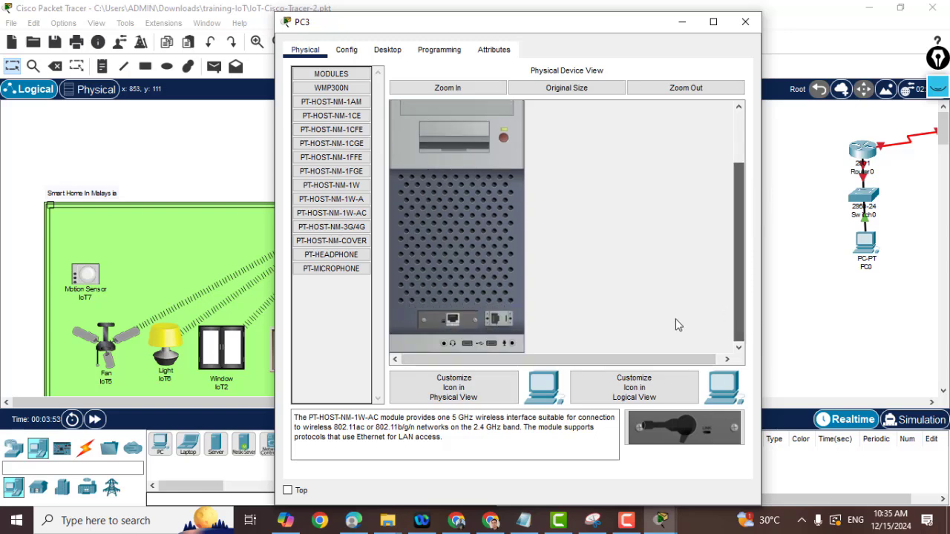
mouse_move(453, 321)
mouse_down()
mouse_move(664, 424)
mouse_move(635, 438)
mouse_move(461, 400)
mouse_up()
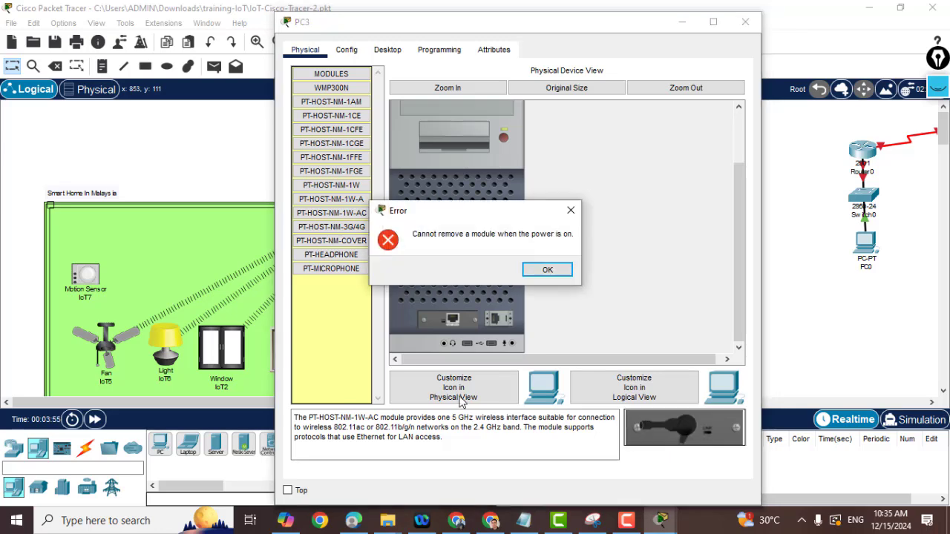
click(546, 270)
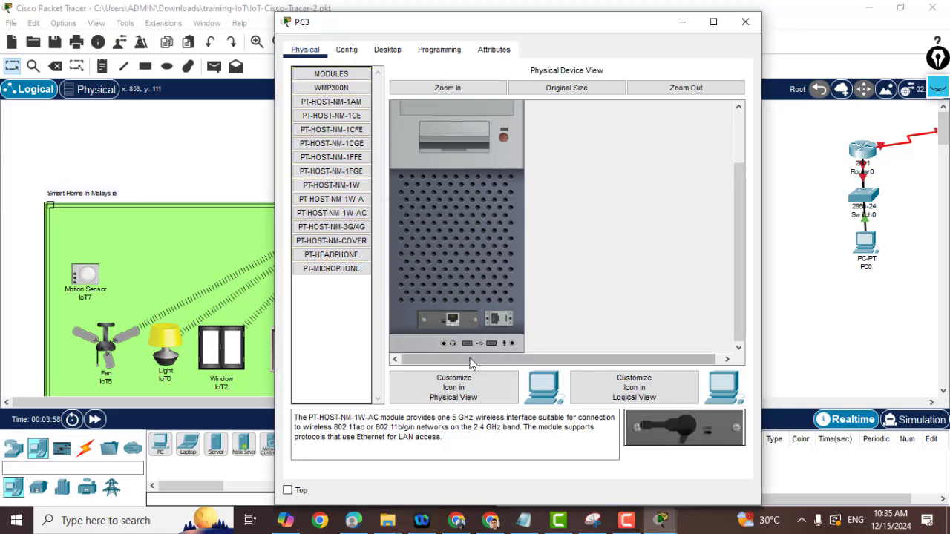
mouse_move(455, 319)
mouse_down()
mouse_move(386, 321)
mouse_move(339, 299)
mouse_up()
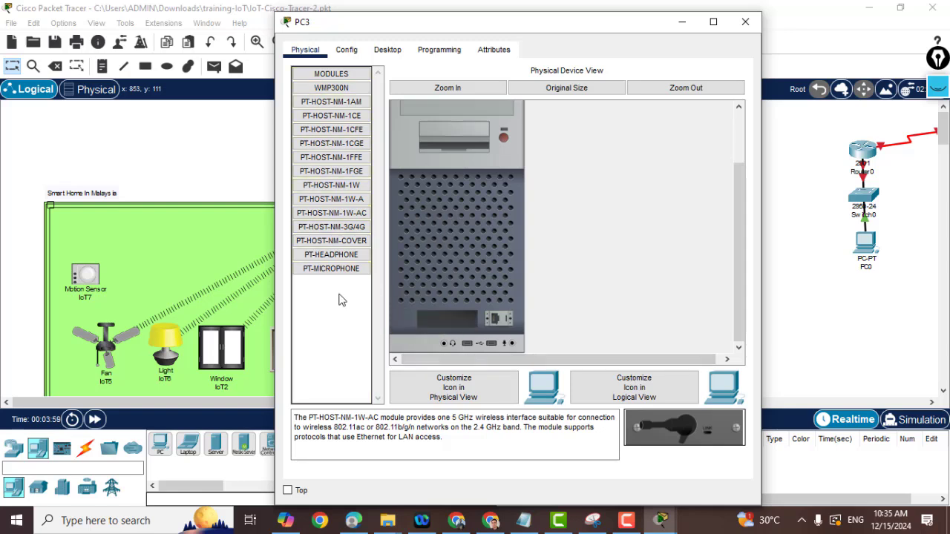
click(331, 213)
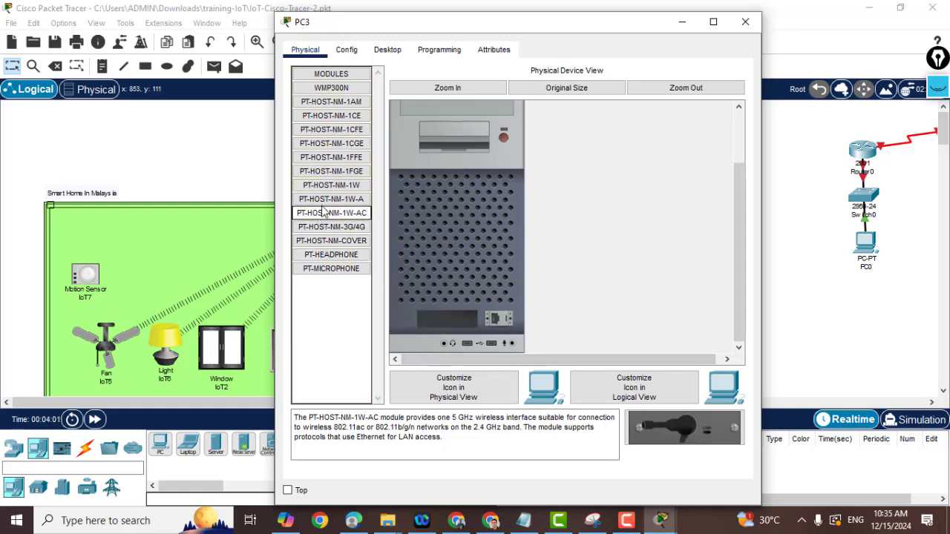
mouse_move(683, 427)
mouse_down()
mouse_move(469, 349)
mouse_move(458, 323)
mouse_up()
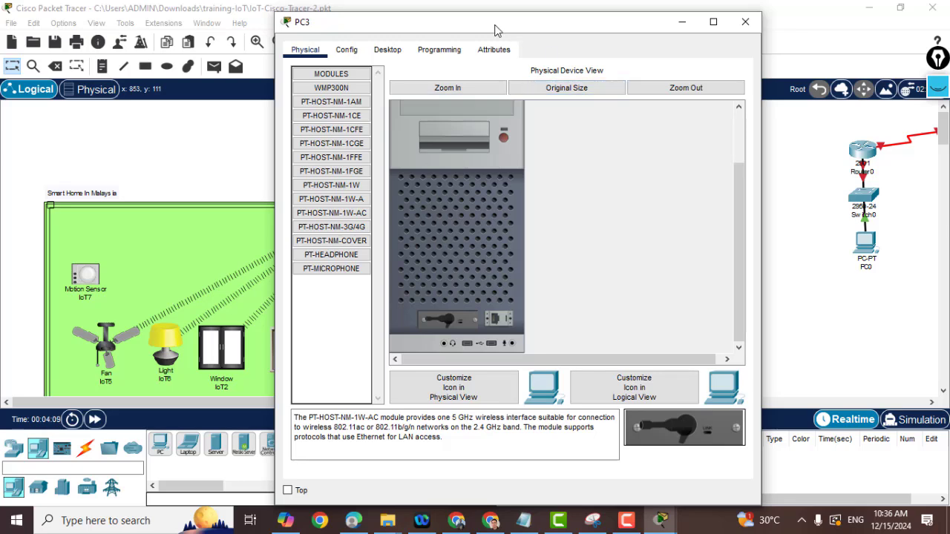
mouse_move(497, 26)
mouse_down()
mouse_move(543, 299)
mouse_move(559, 304)
mouse_up()
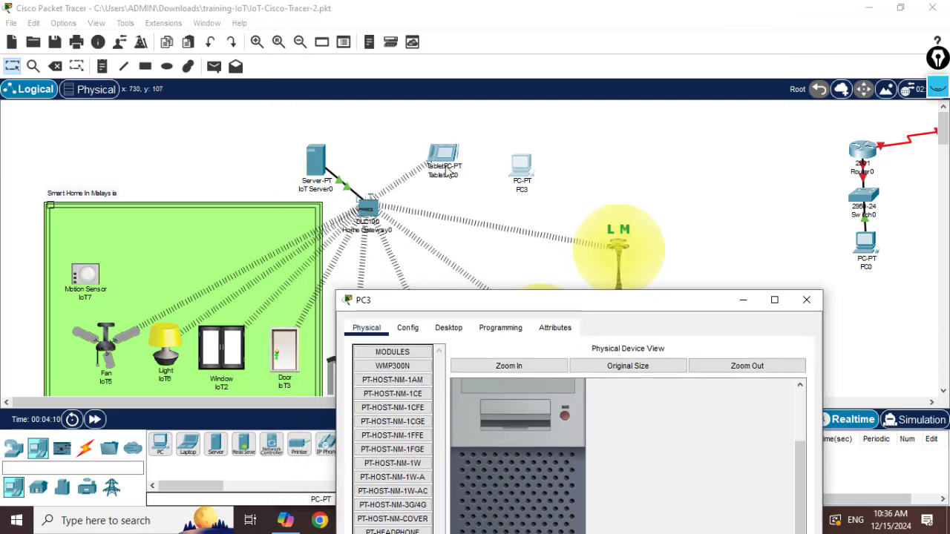
Power PC3 back on and reopen its Config settings showing Wireless0.
mouse_move(472, 310)
mouse_down()
mouse_move(406, 127)
mouse_move(409, 86)
mouse_up()
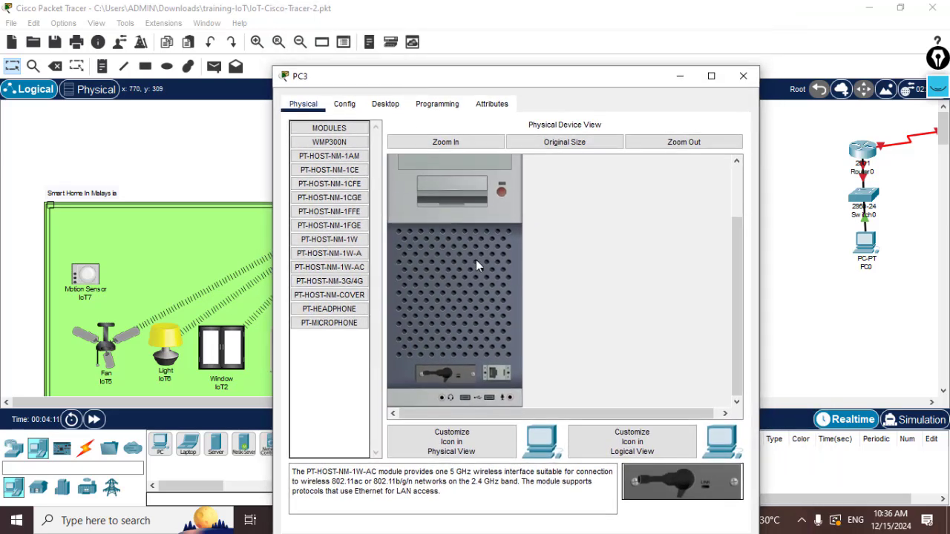
click(345, 104)
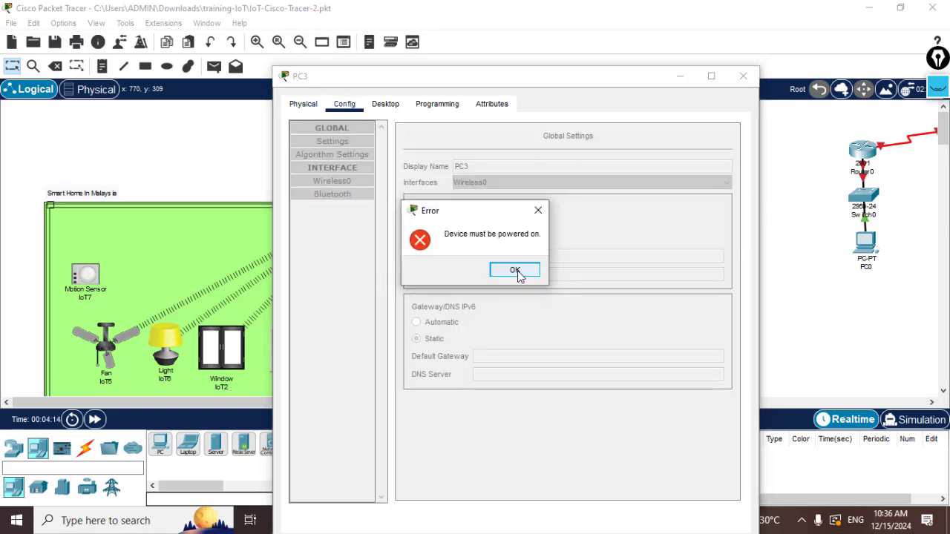
click(515, 270)
click(312, 109)
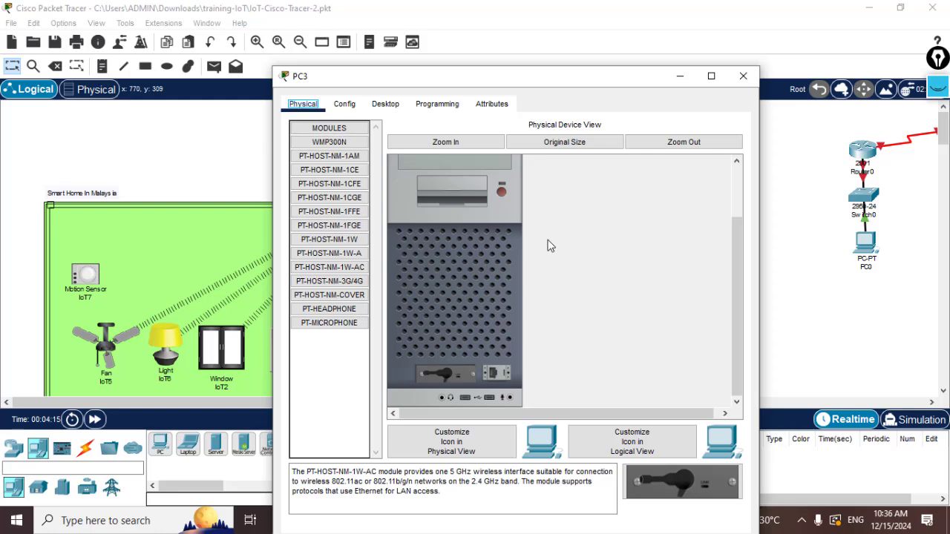
click(335, 108)
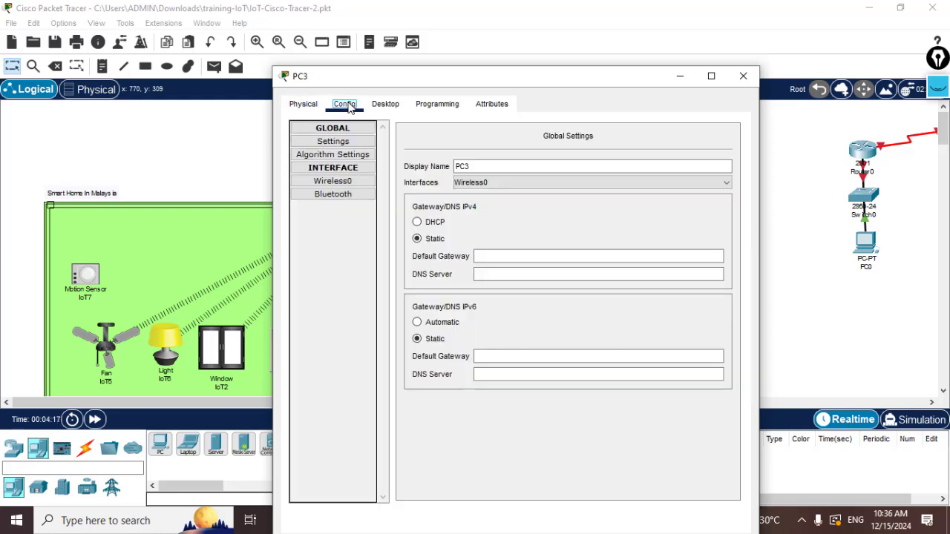
Change PC3's Wireless0 SSID to HomeGateway, then close PC3's window.
click(353, 186)
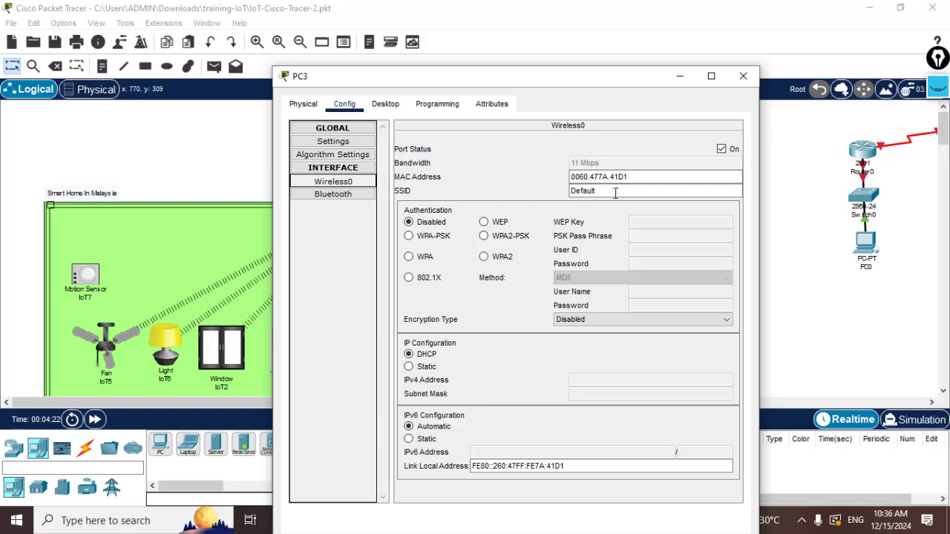
drag(612, 192, 529, 193)
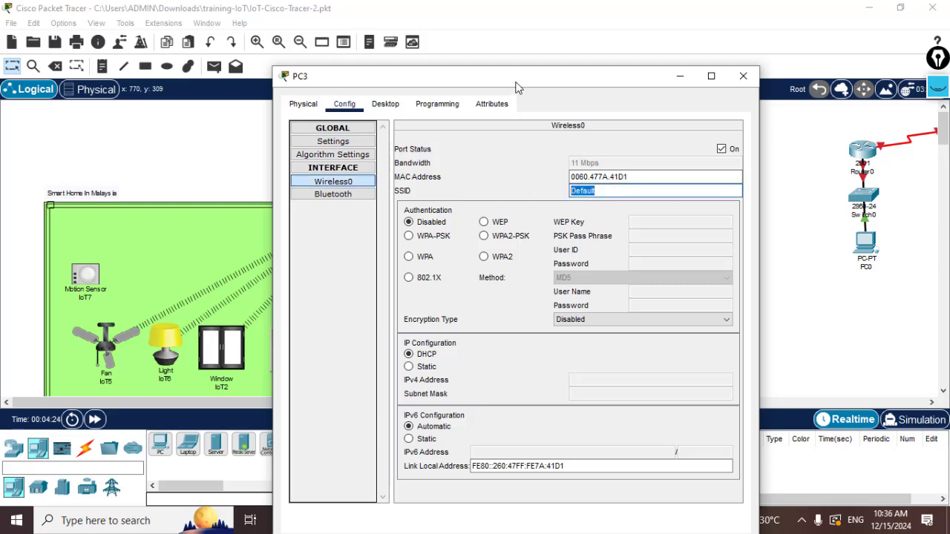
mouse_move(517, 85)
mouse_down()
mouse_move(541, 215)
mouse_move(537, 272)
mouse_move(530, 74)
mouse_up()
text(omeGa)
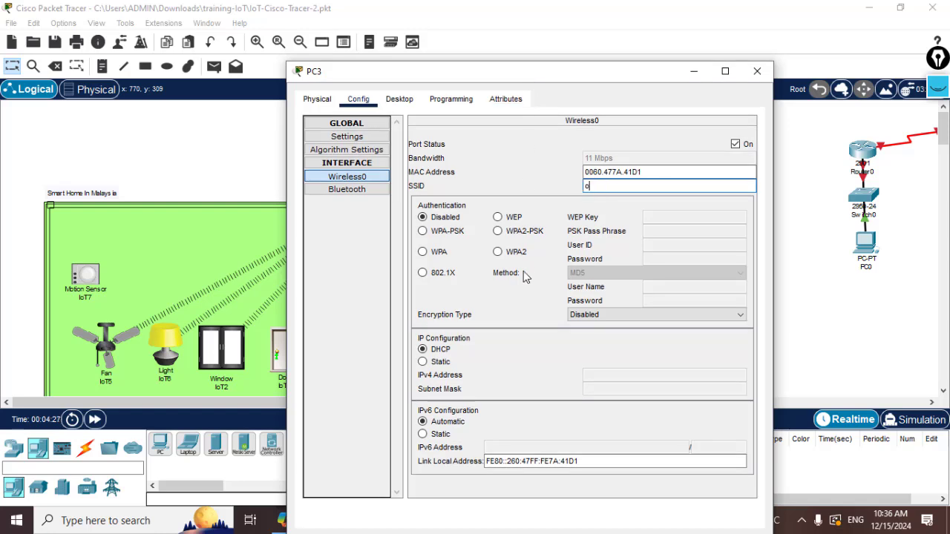
text(tewa)
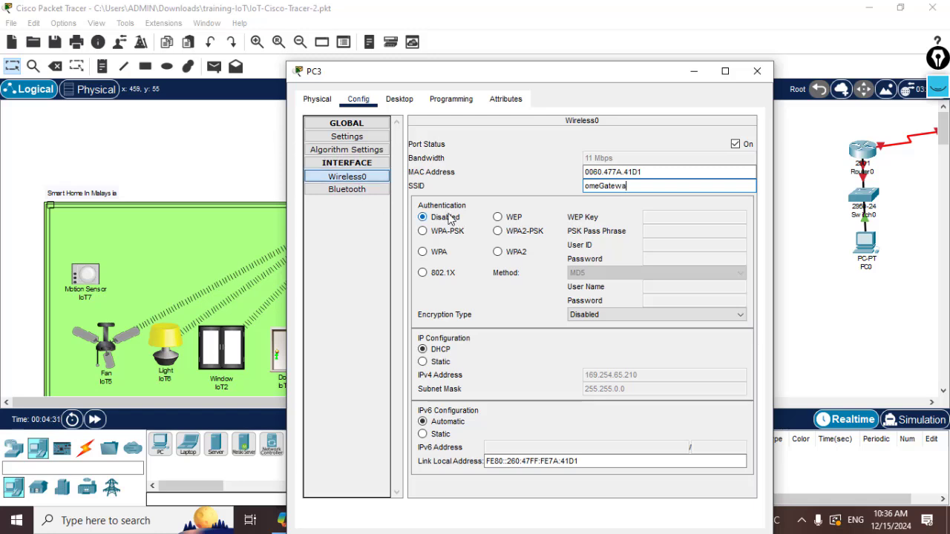
text(y)
click(586, 186)
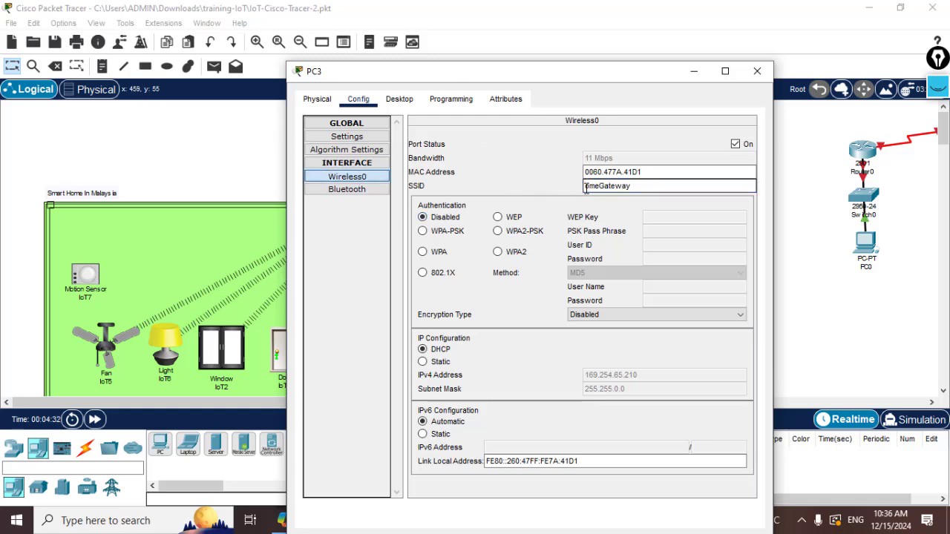
text(H)
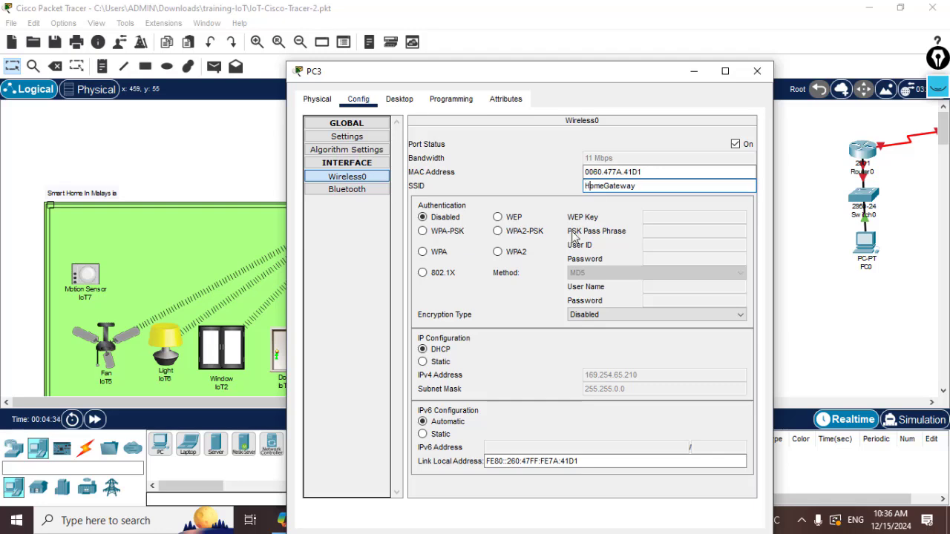
mouse_move(620, 73)
mouse_down()
mouse_move(617, 12)
mouse_move(609, 71)
mouse_move(594, 19)
mouse_up()
scroll(387, 349, down, 2)
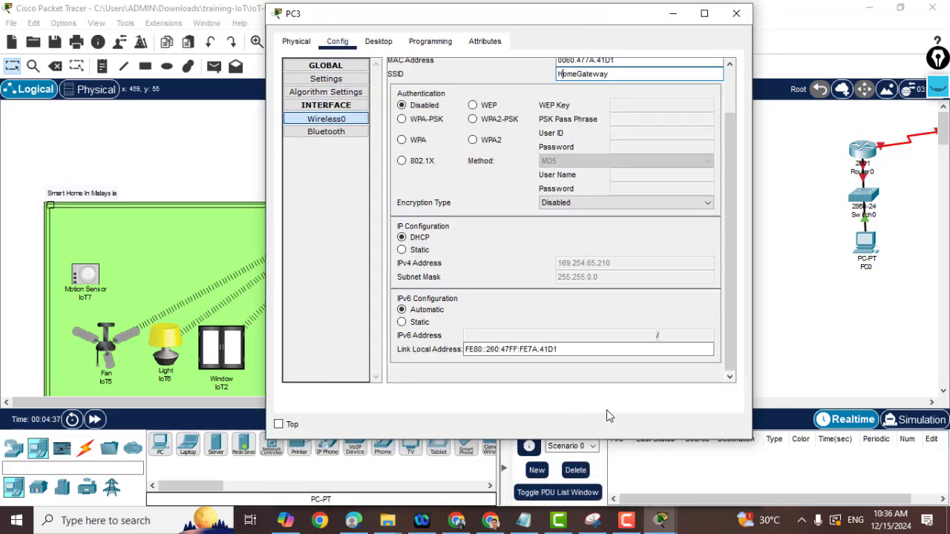
click(737, 15)
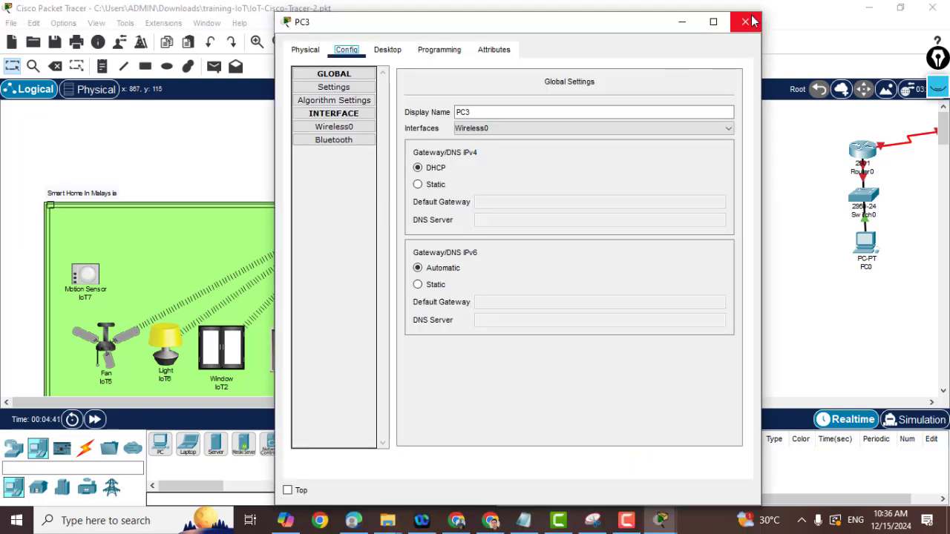
click(752, 21)
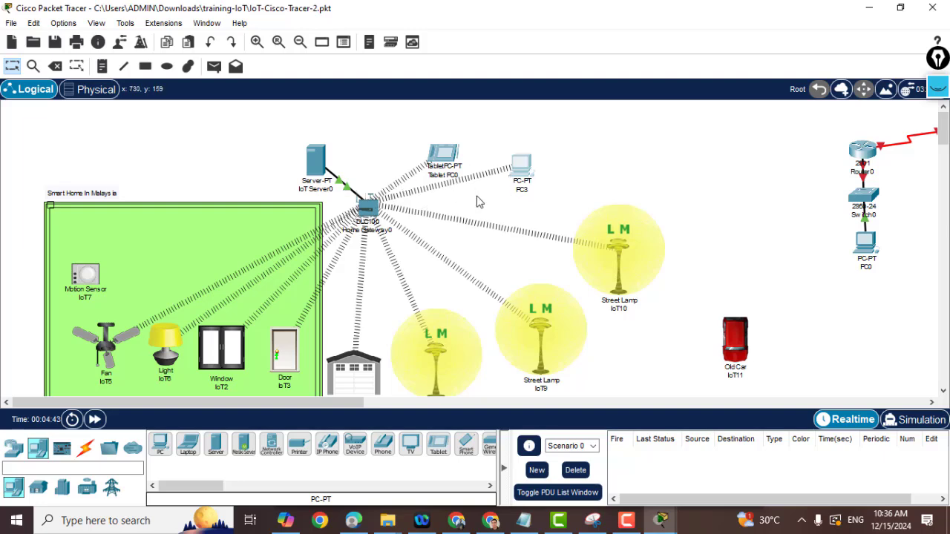
Power off PC3, replace WMP300N with PT-HOST-NM-1FFE, and power it back on.
click(519, 170)
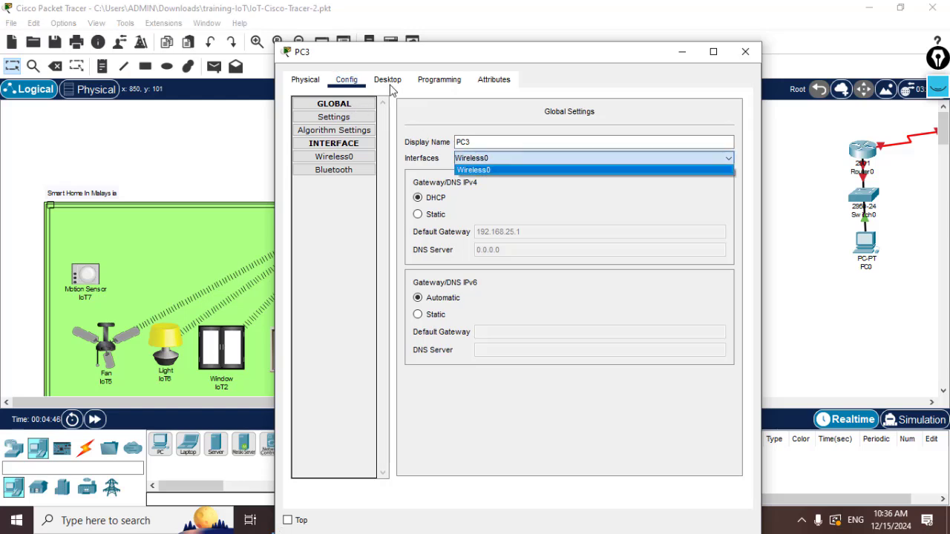
click(309, 81)
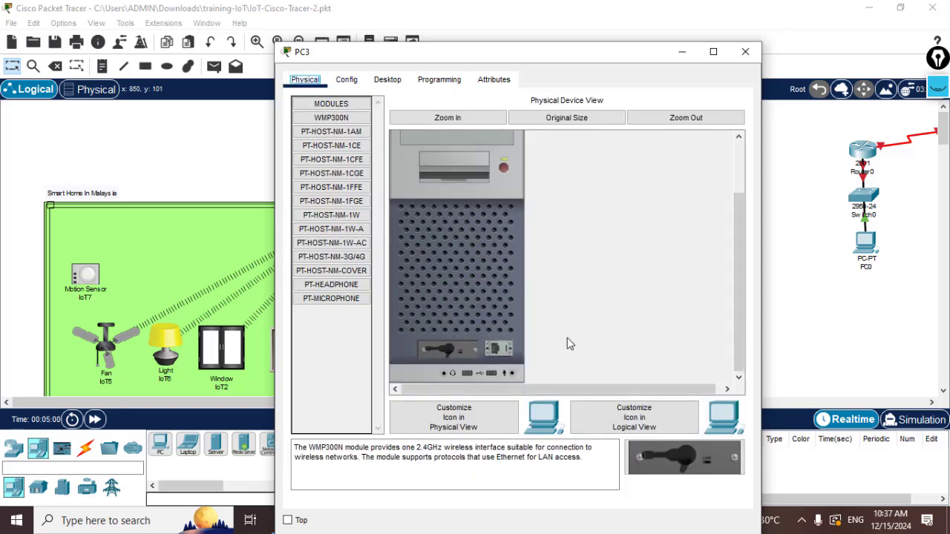
click(505, 169)
mouse_move(456, 345)
mouse_down()
mouse_move(475, 367)
mouse_move(349, 339)
mouse_up()
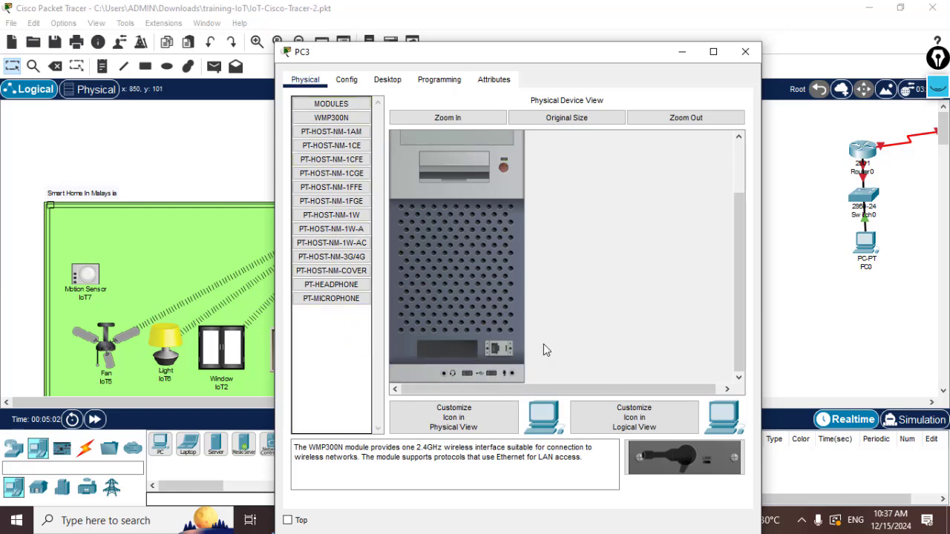
click(334, 192)
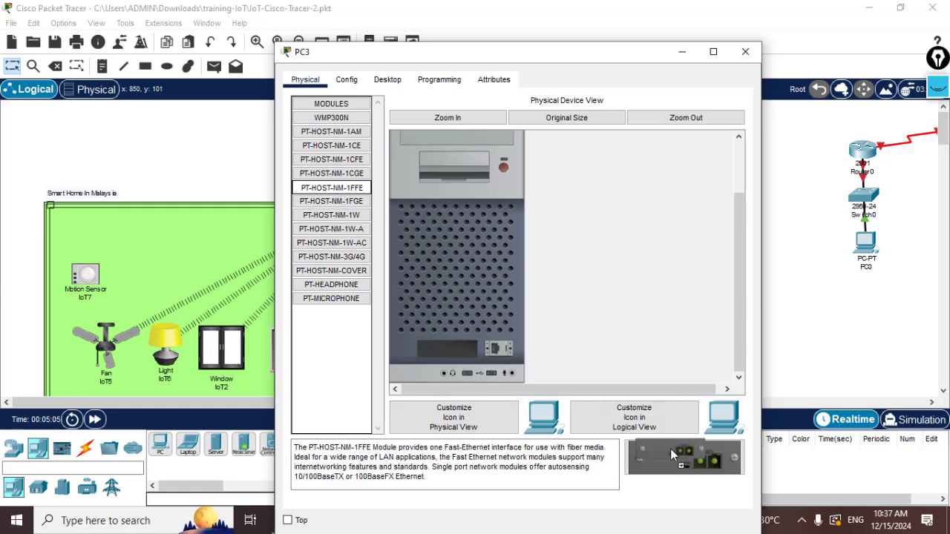
drag(686, 457, 451, 351)
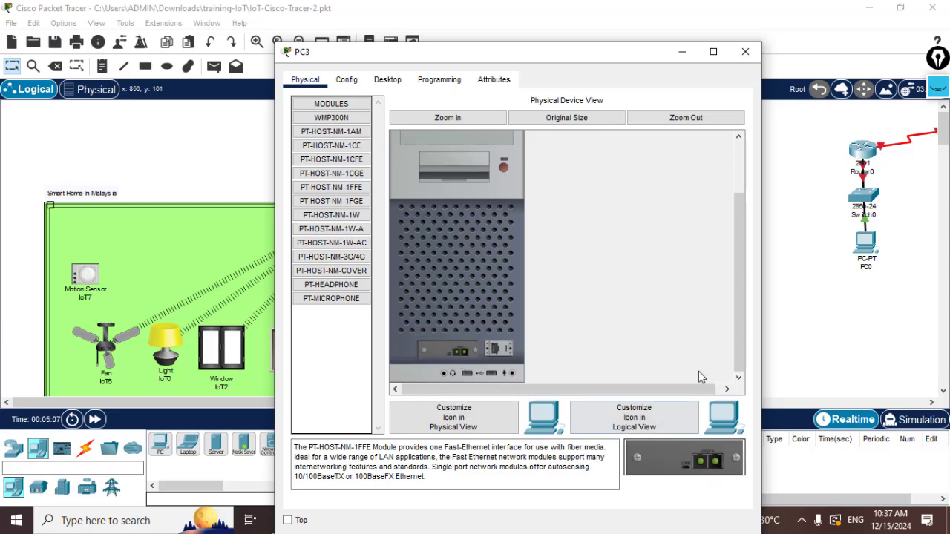
click(504, 170)
click(347, 80)
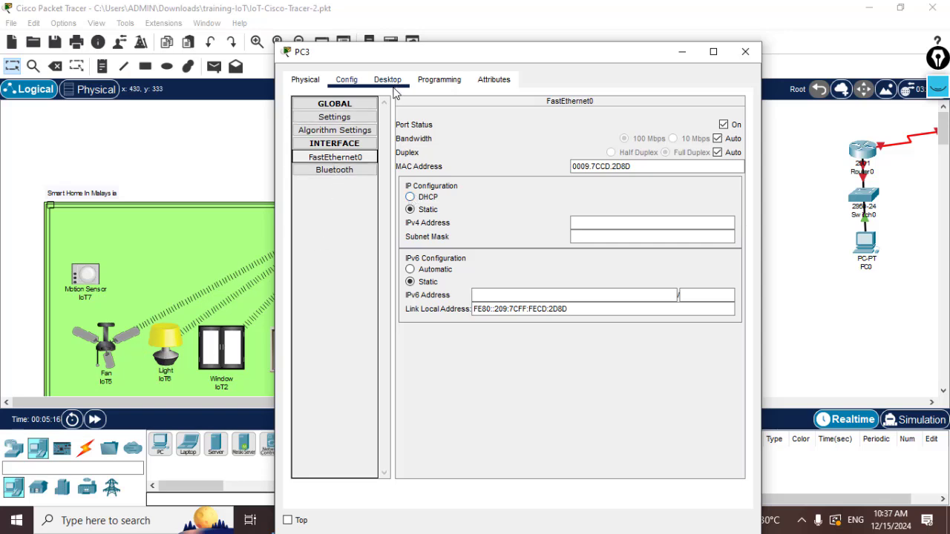
Set FastEthernet0 to DHCP and the static default gateway to 192.168.25.1, then close PC3.
click(411, 197)
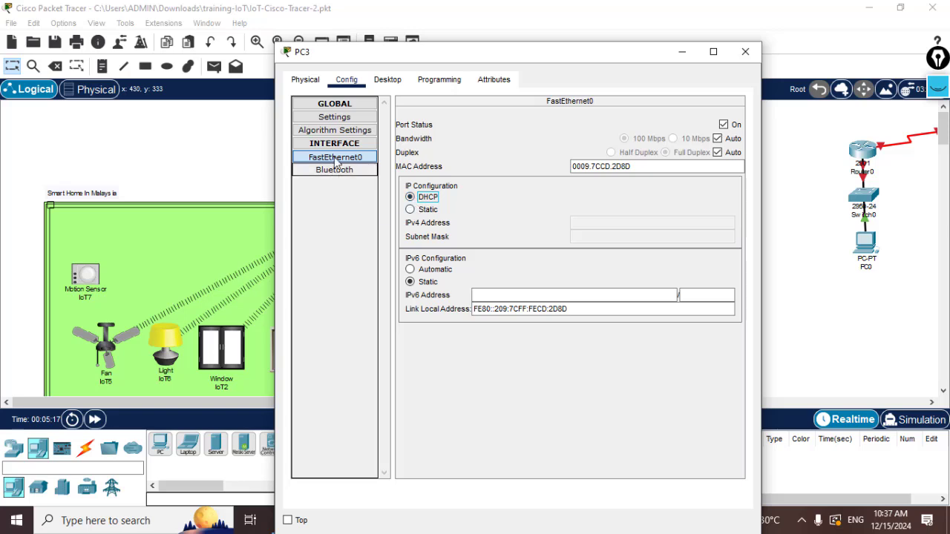
click(334, 117)
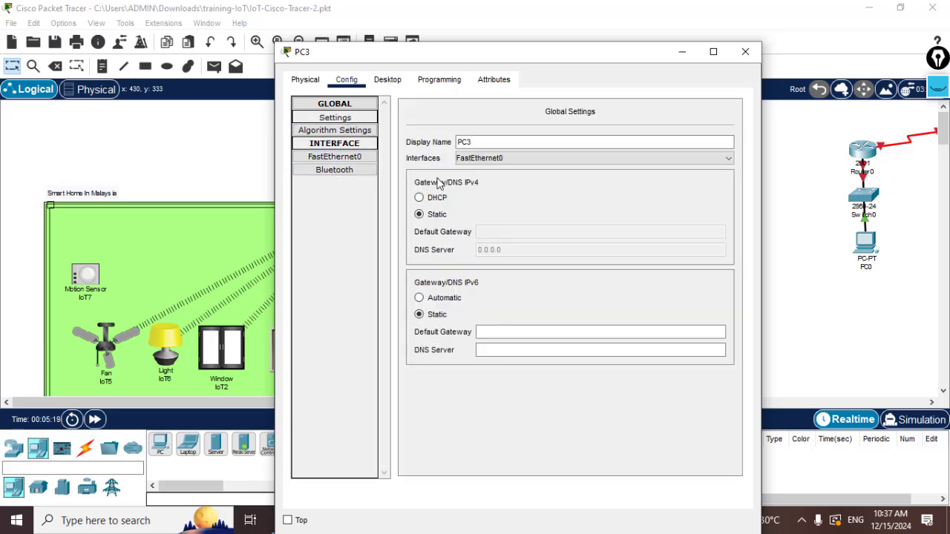
click(420, 214)
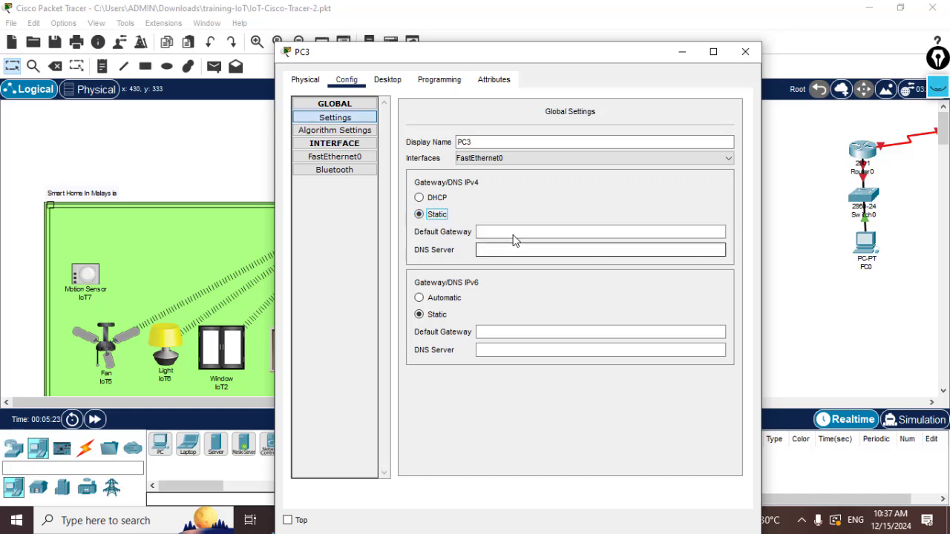
click(512, 231)
text(192)
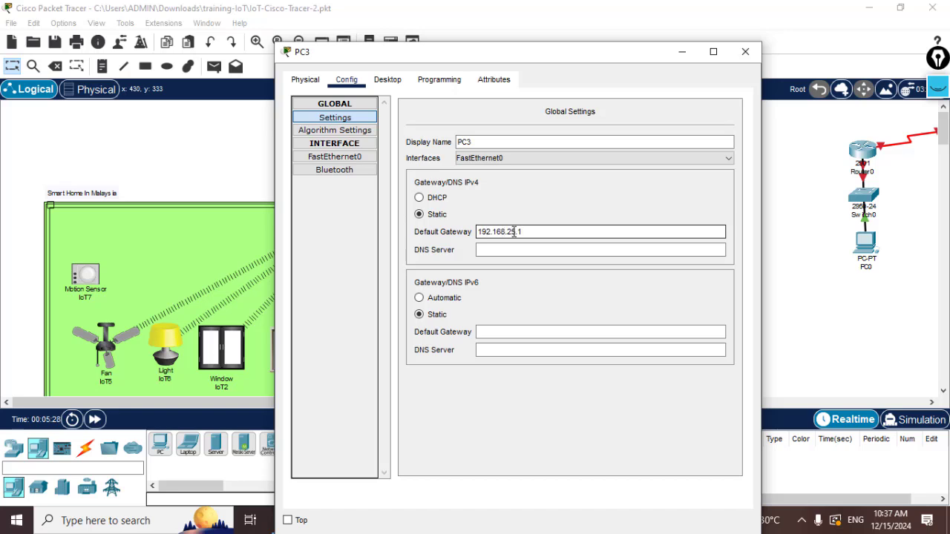
text(.168.25.1)
click(525, 303)
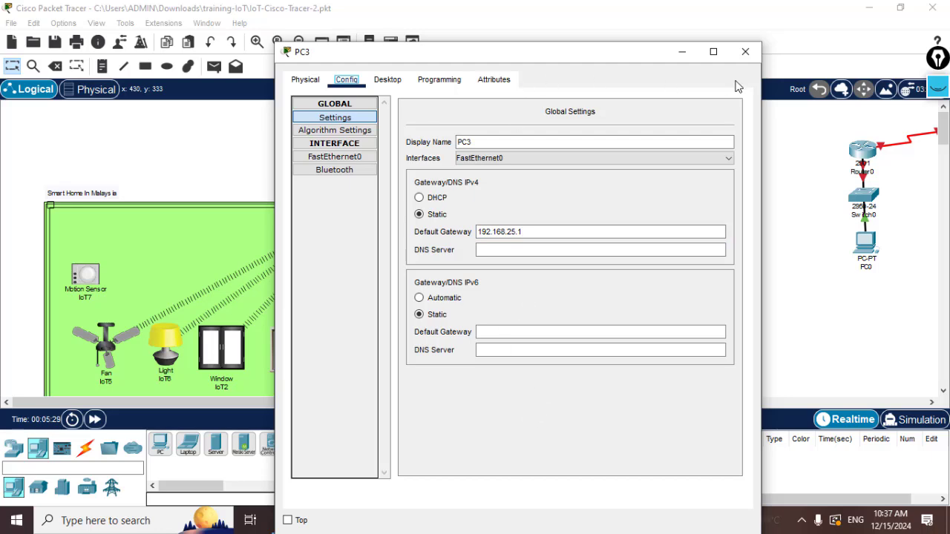
click(683, 53)
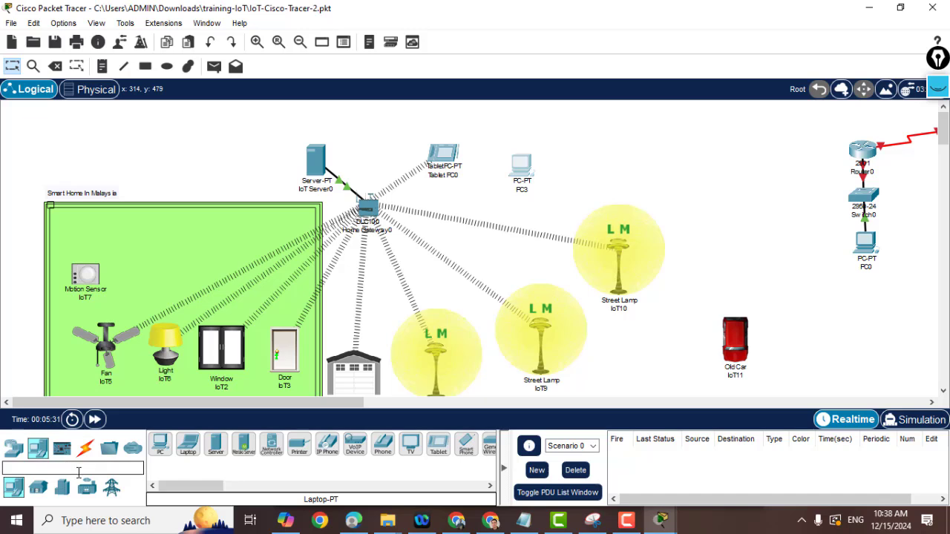
Choose a copper straight-through cable and recheck PC3's installed modules.
click(86, 447)
click(216, 443)
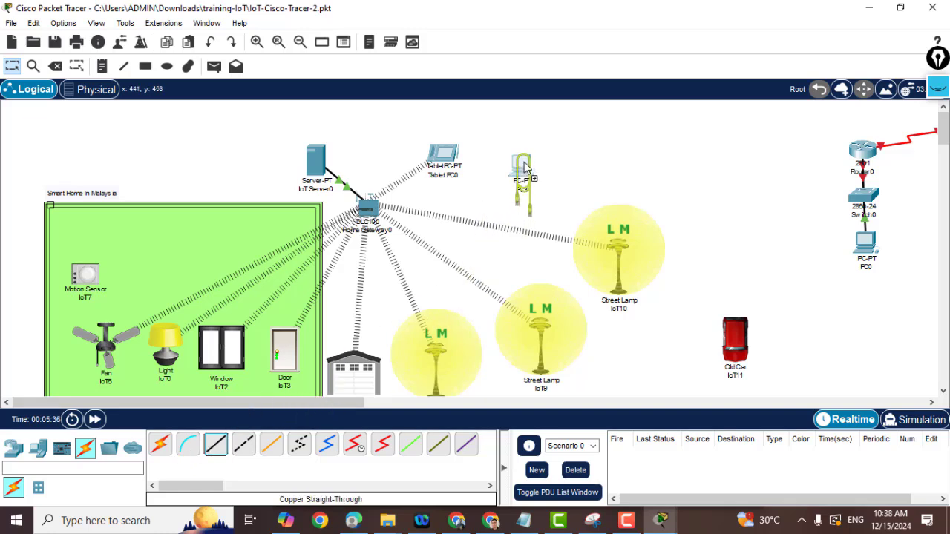
drag(524, 162, 524, 163)
click(511, 200)
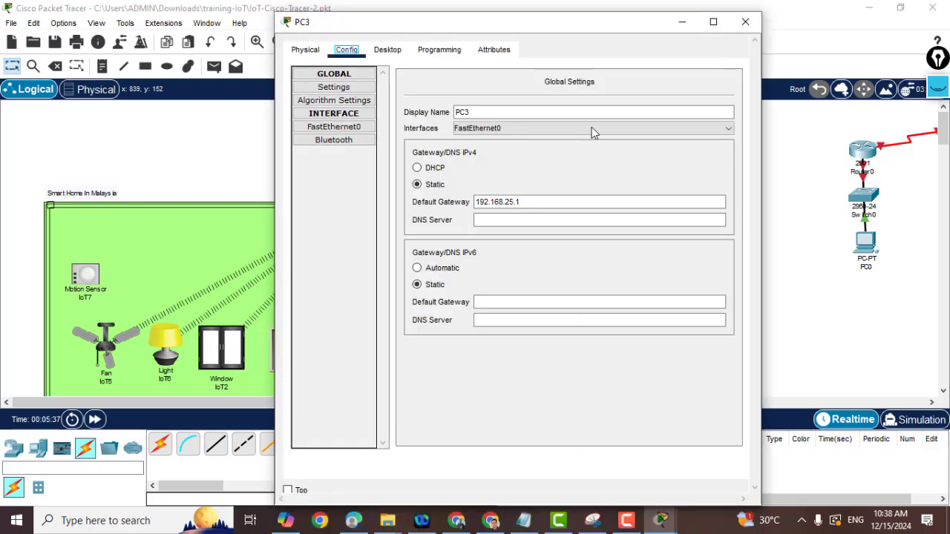
click(305, 49)
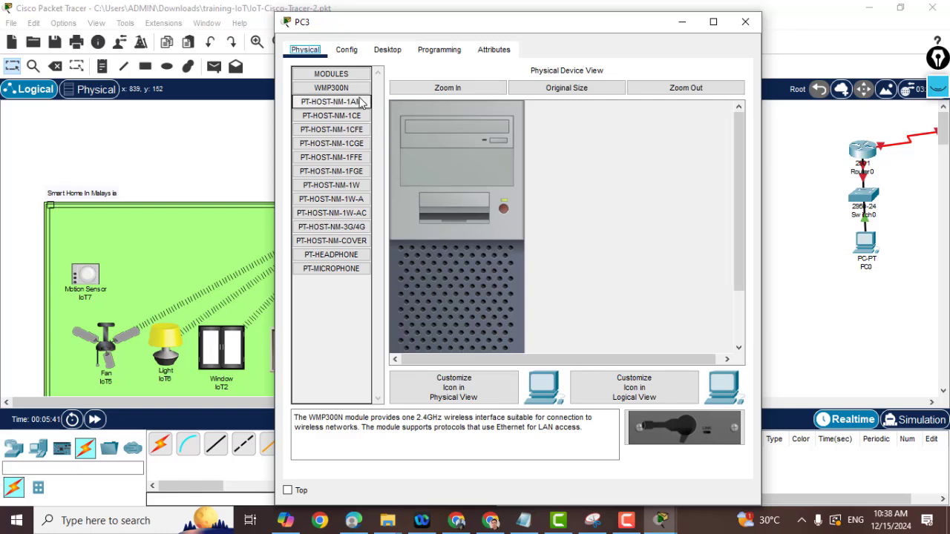
click(346, 49)
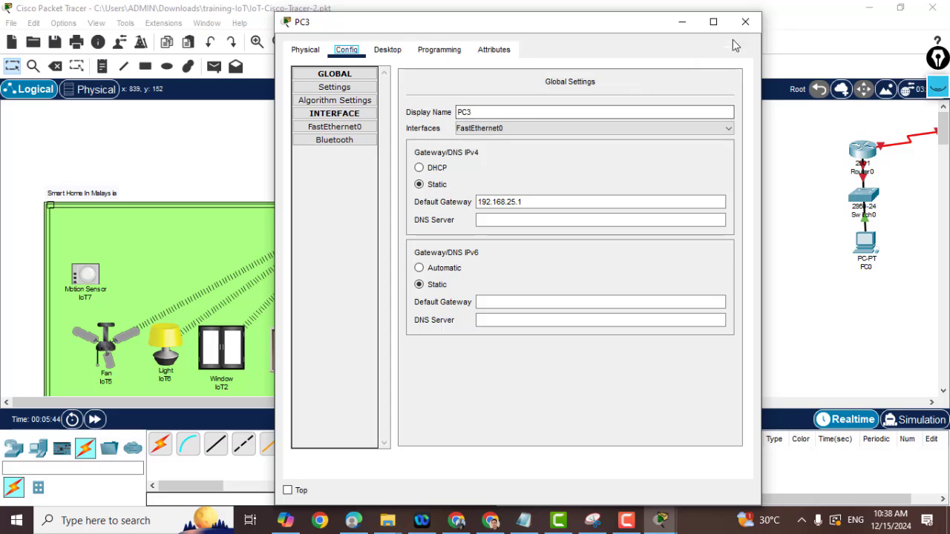
click(746, 21)
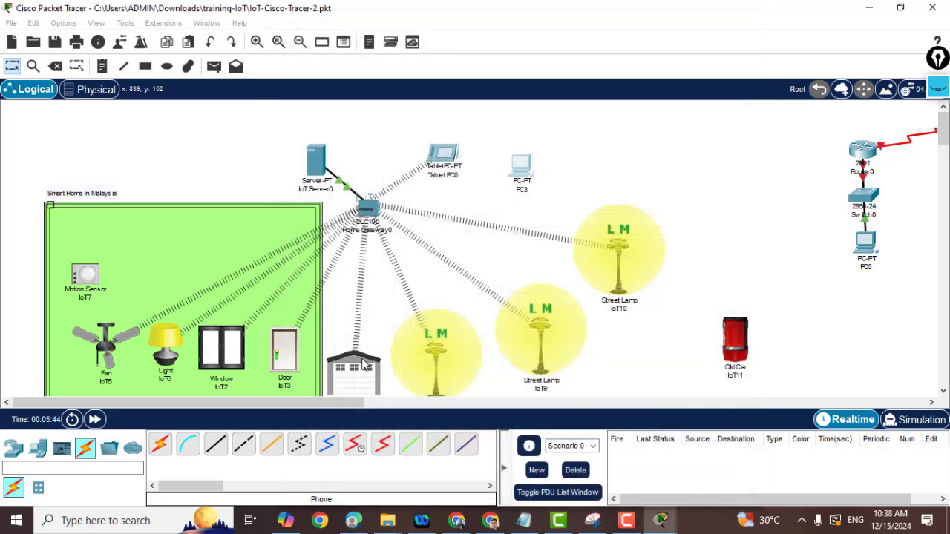
Cable PC3's FastEthernet0 to Home Gateway0 with copper straight-through; dismiss the connection error.
click(217, 462)
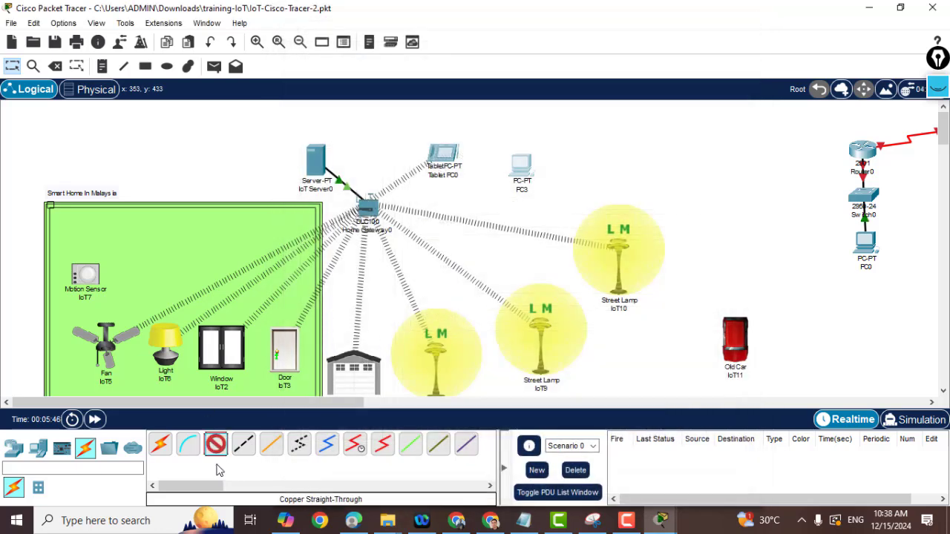
click(524, 172)
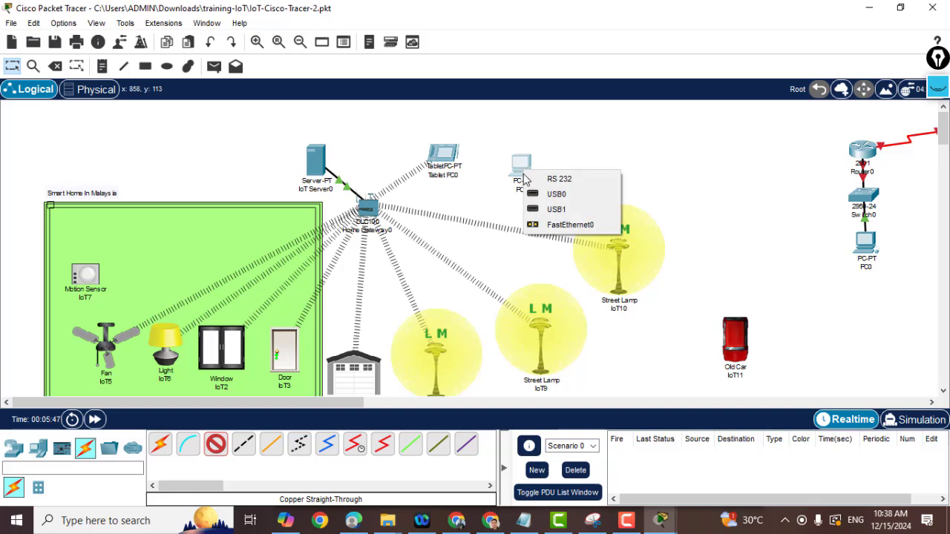
click(569, 225)
click(383, 212)
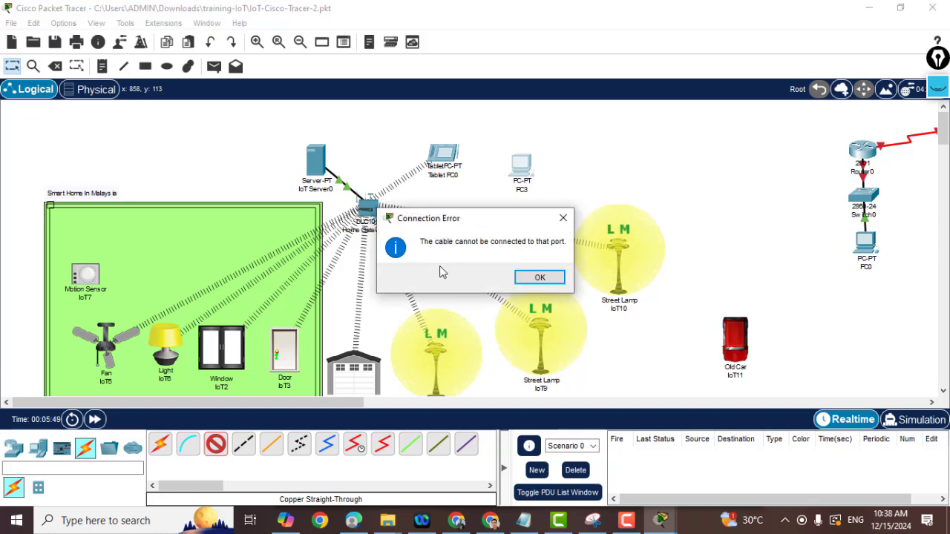
click(538, 285)
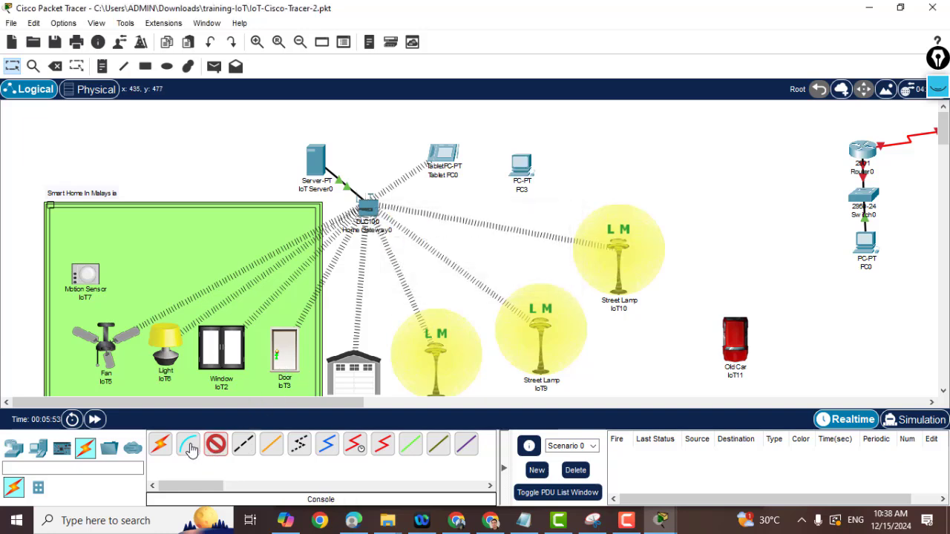
Retry PC3 to Home Gateway0 with the automatic connection, then cancel after the error.
click(159, 449)
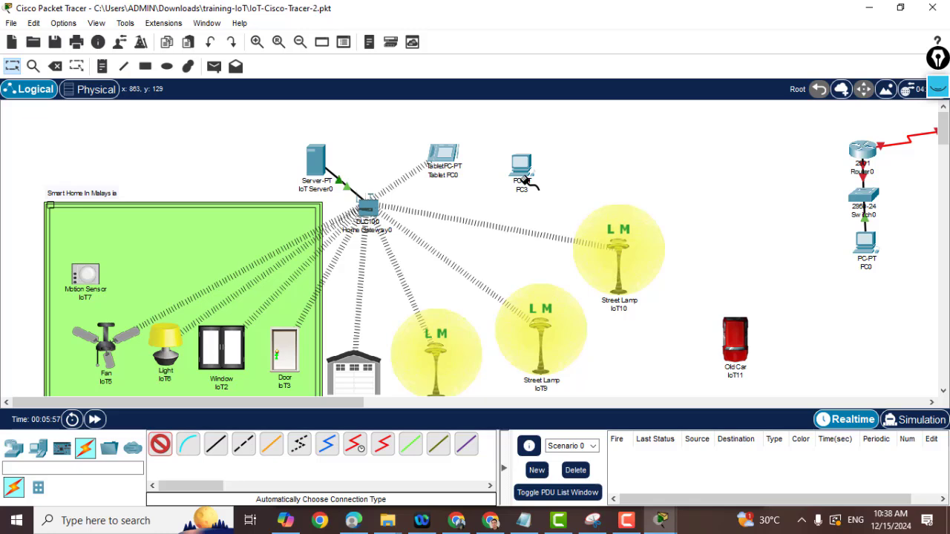
click(526, 175)
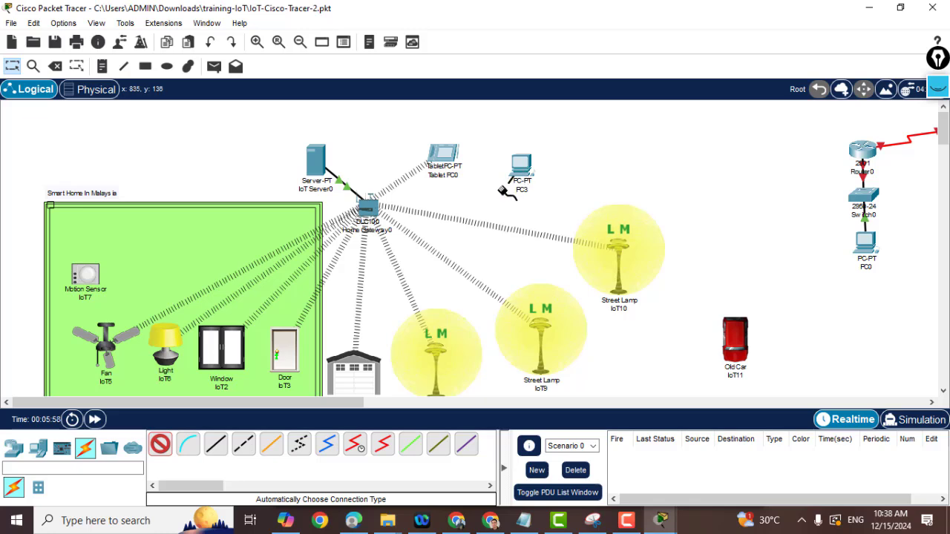
click(376, 207)
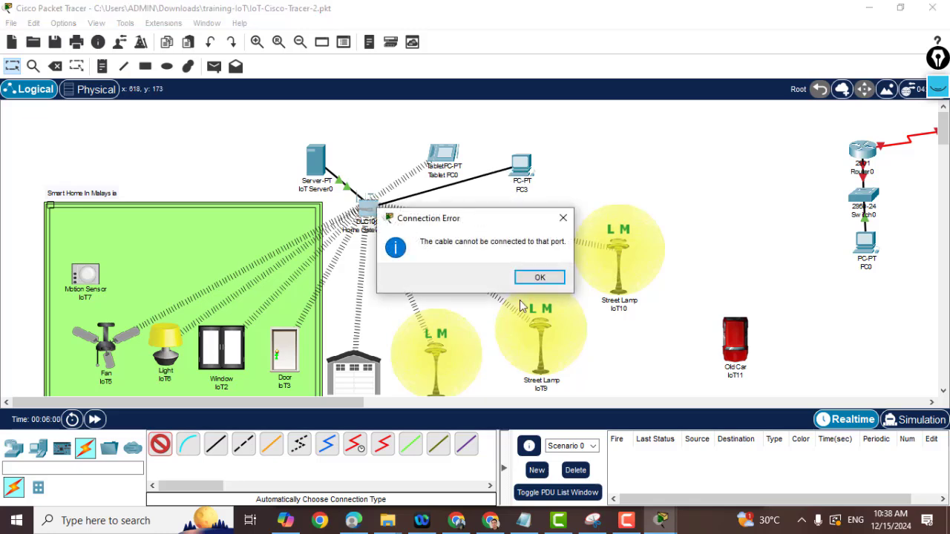
click(540, 278)
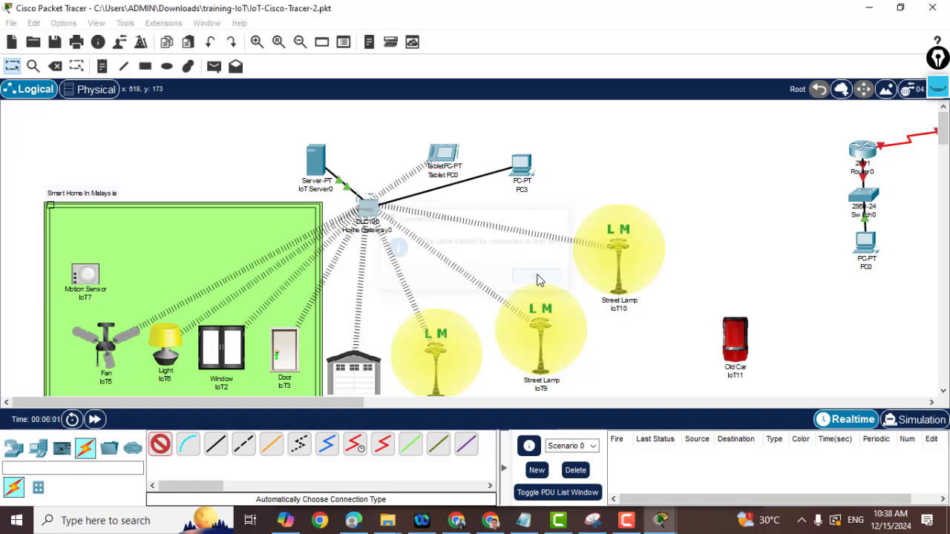
key(Escape)
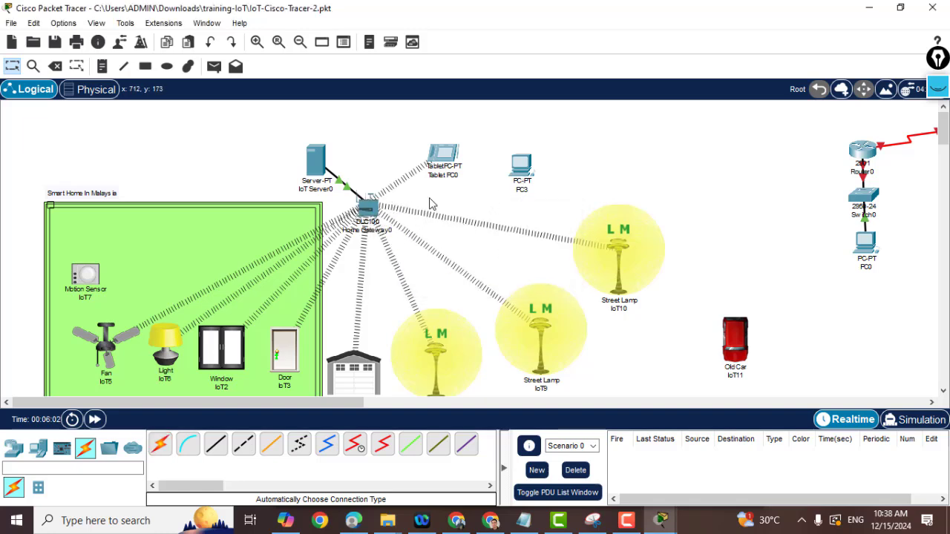
click(369, 202)
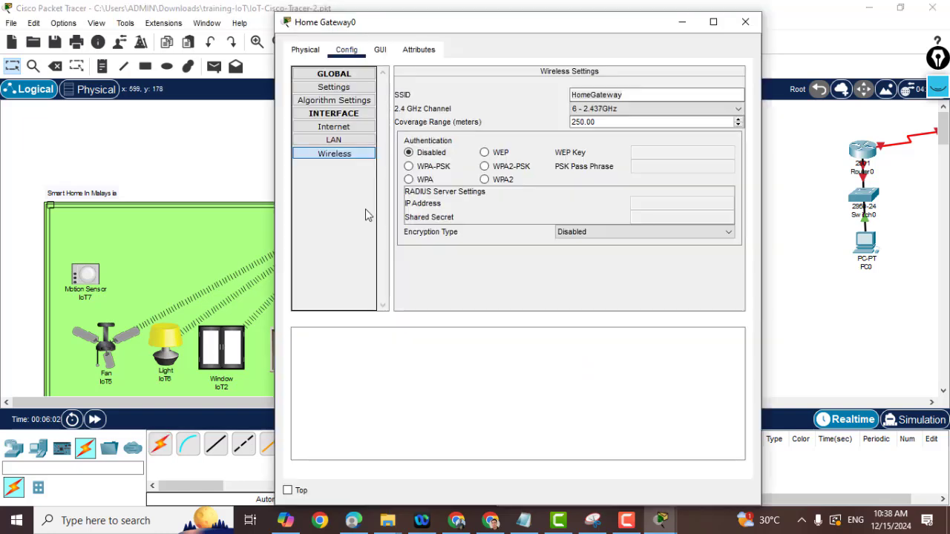
click(334, 114)
click(335, 114)
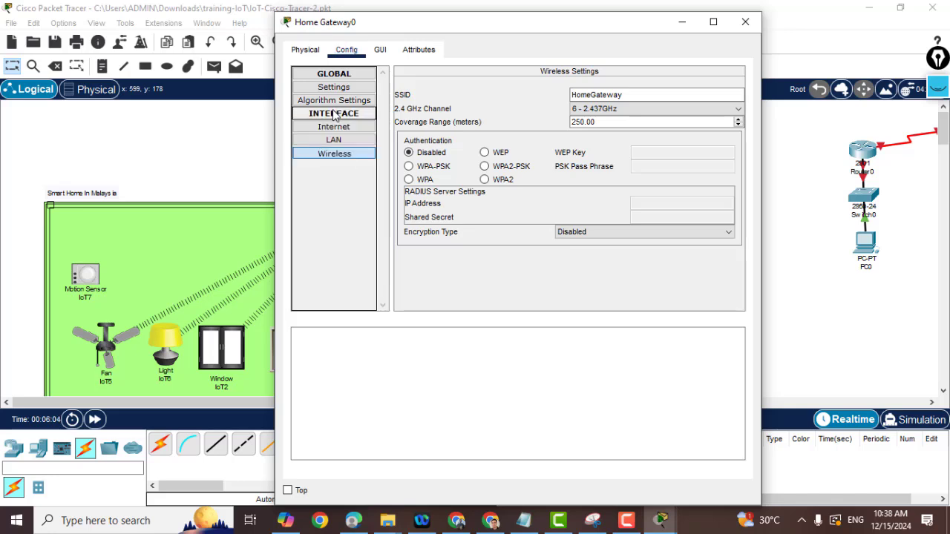
click(334, 156)
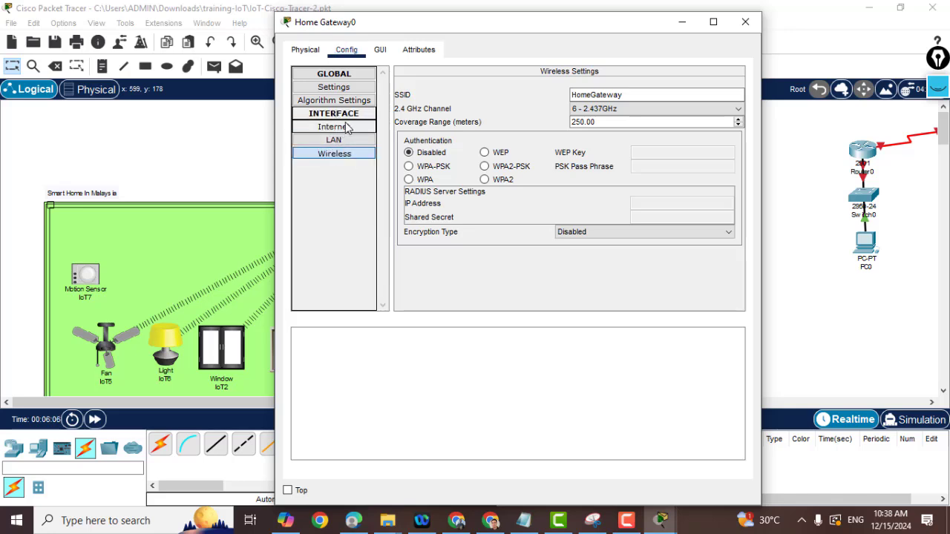
click(303, 50)
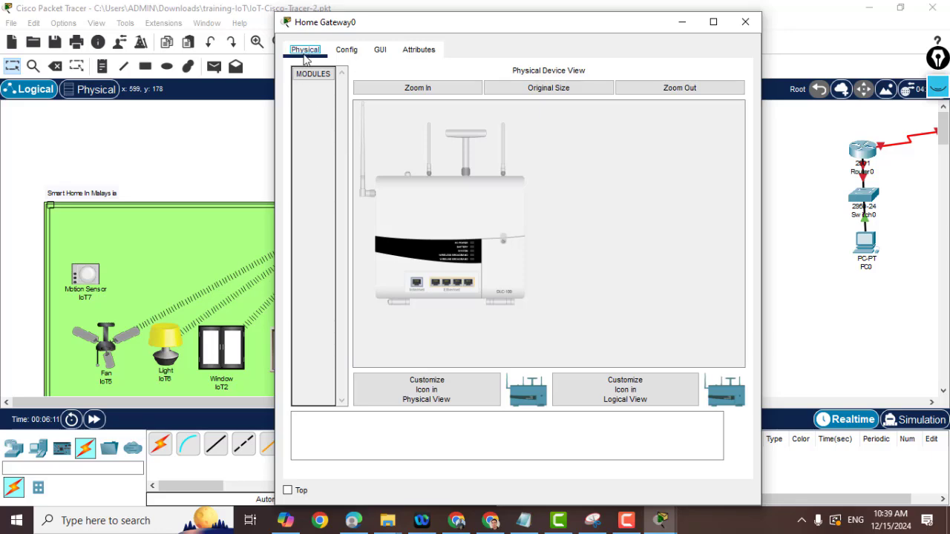
click(746, 22)
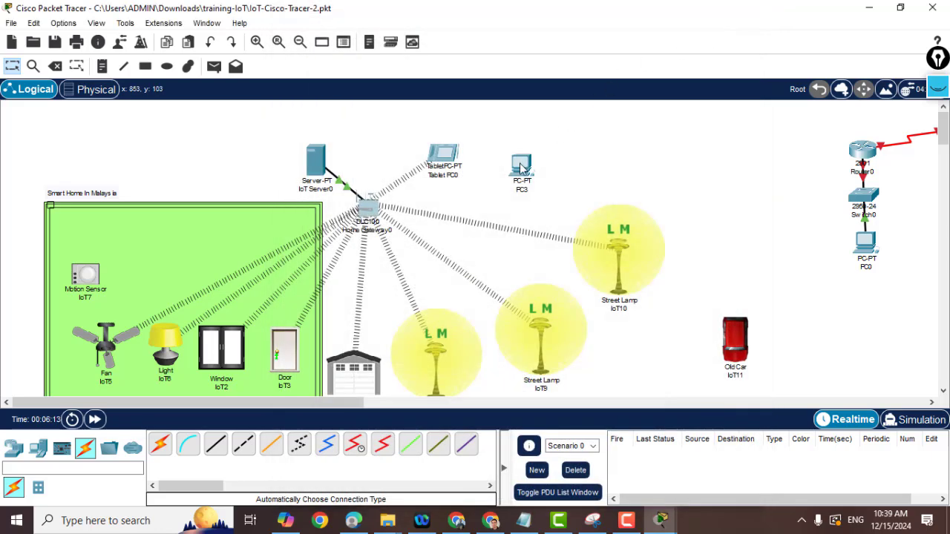
Try a fiber link from PC3 FastEthernet0 to Home Gateway0 Ethernet 2, and dismiss the rejection error.
click(271, 447)
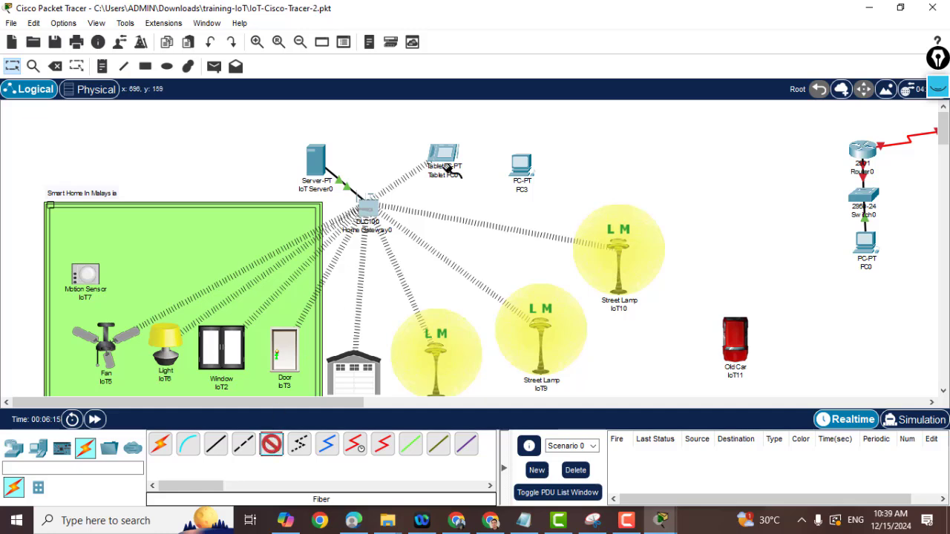
click(522, 170)
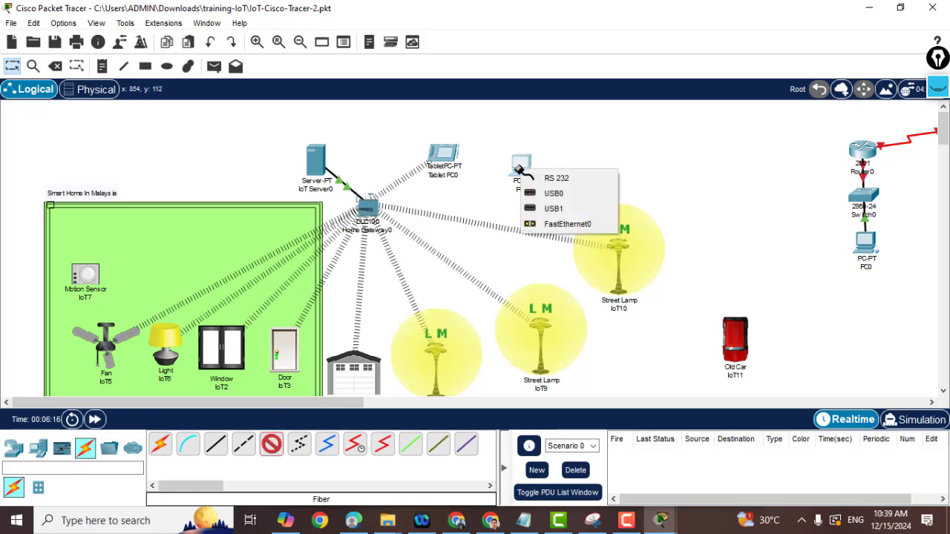
click(555, 224)
click(368, 208)
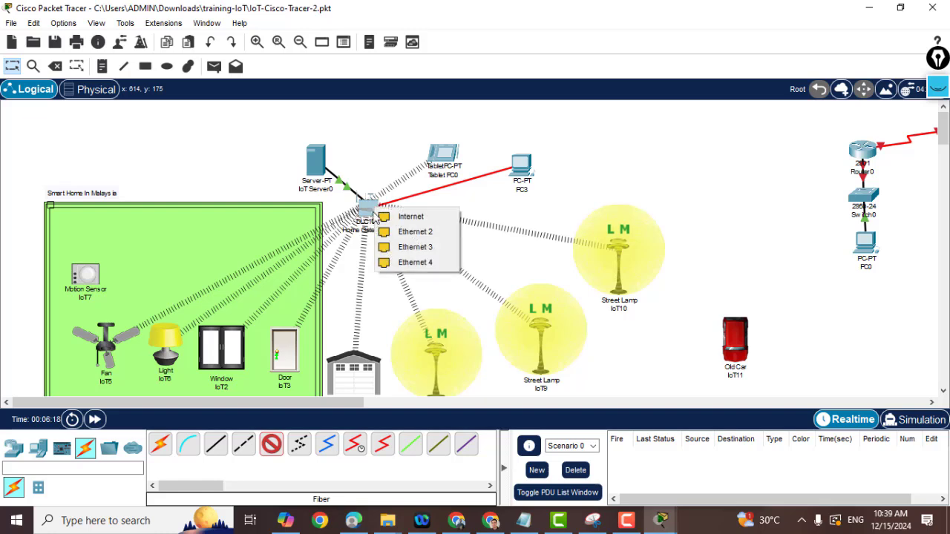
click(401, 233)
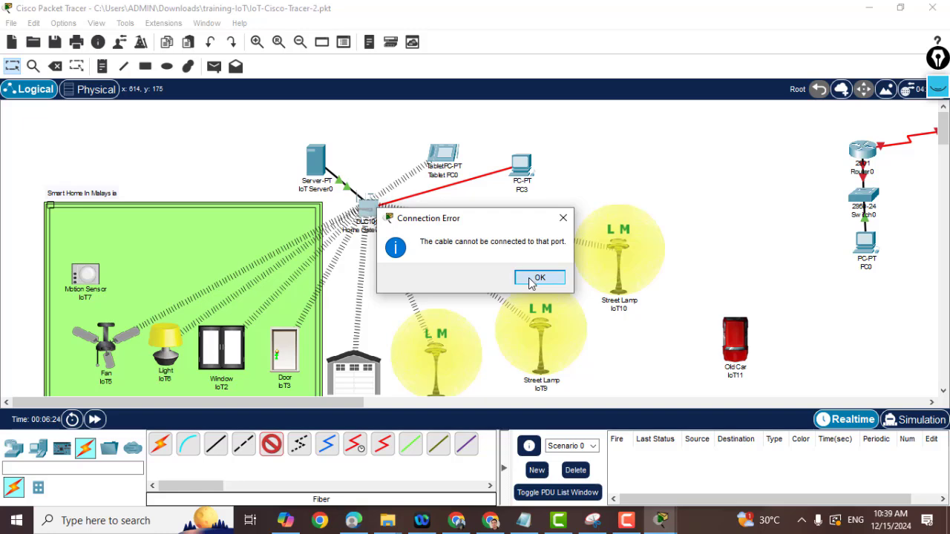
click(528, 277)
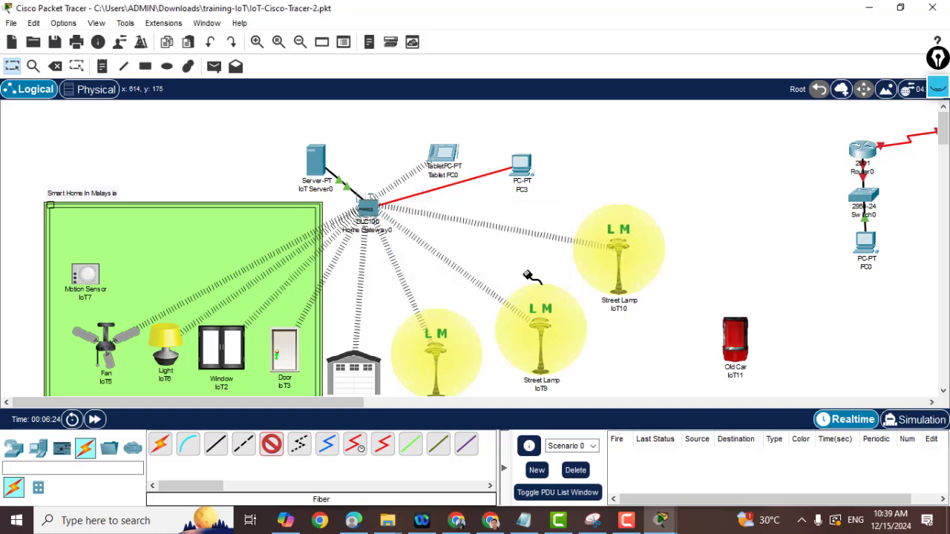
Abandon the remaining cable attempts and reopen PC3's configuration window.
click(523, 172)
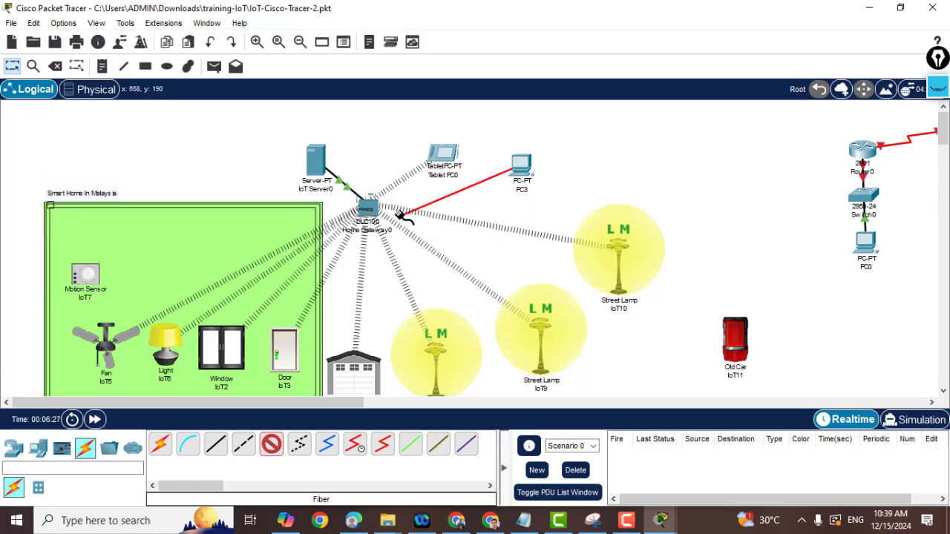
click(369, 210)
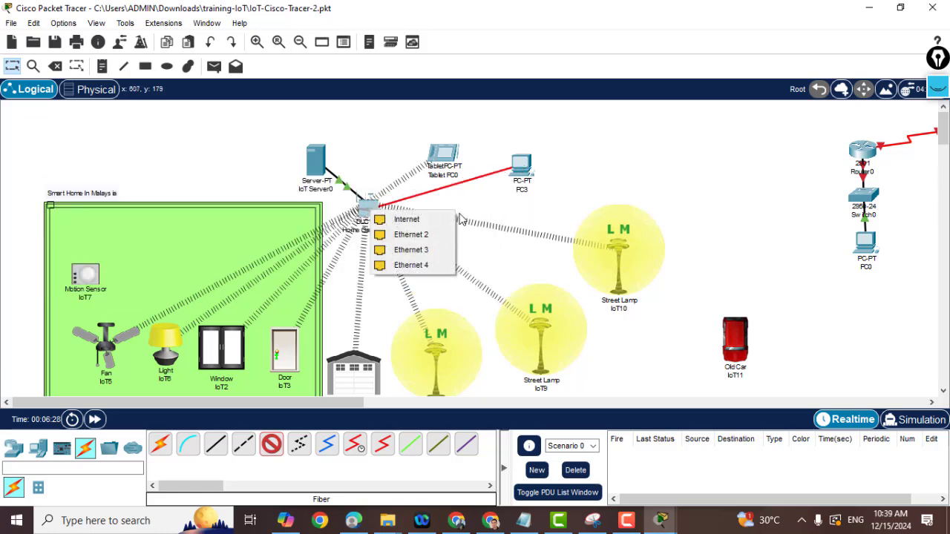
click(521, 205)
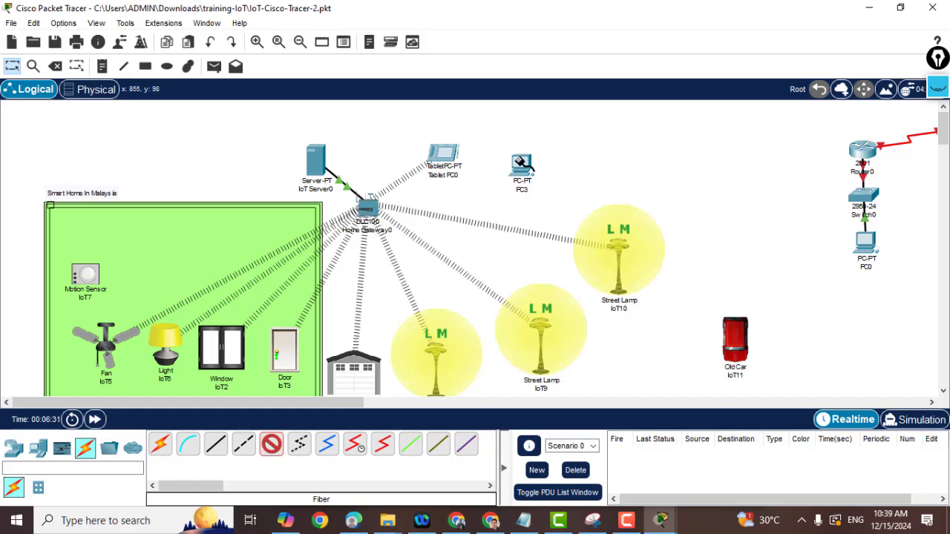
click(522, 164)
click(524, 184)
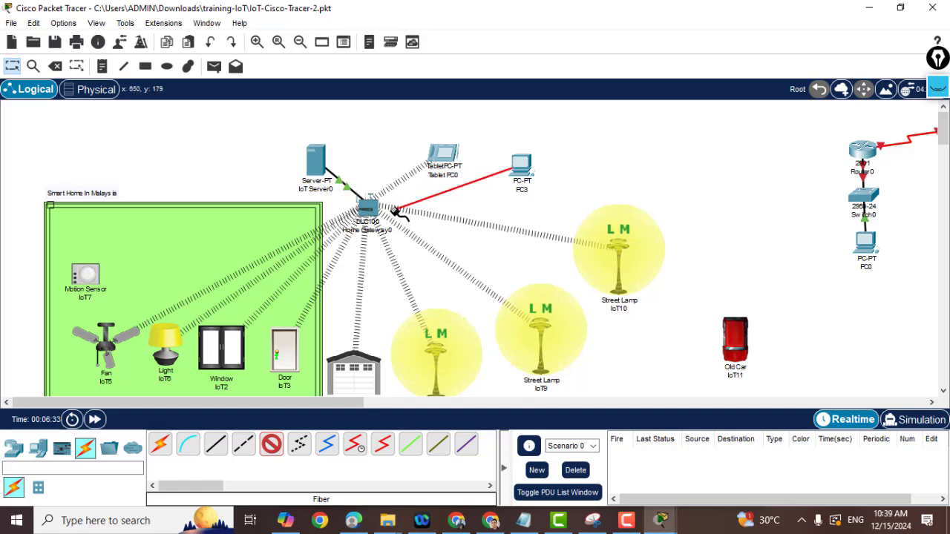
click(462, 207)
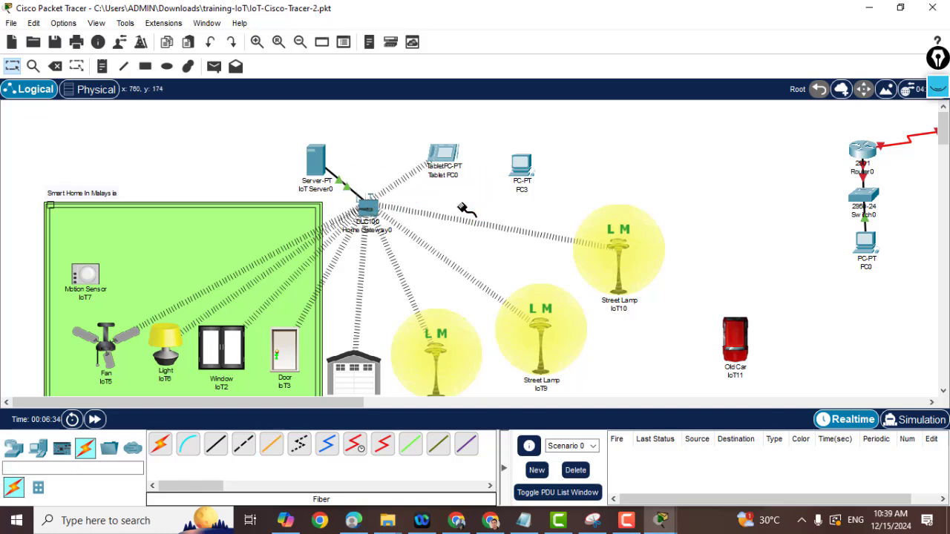
click(522, 166)
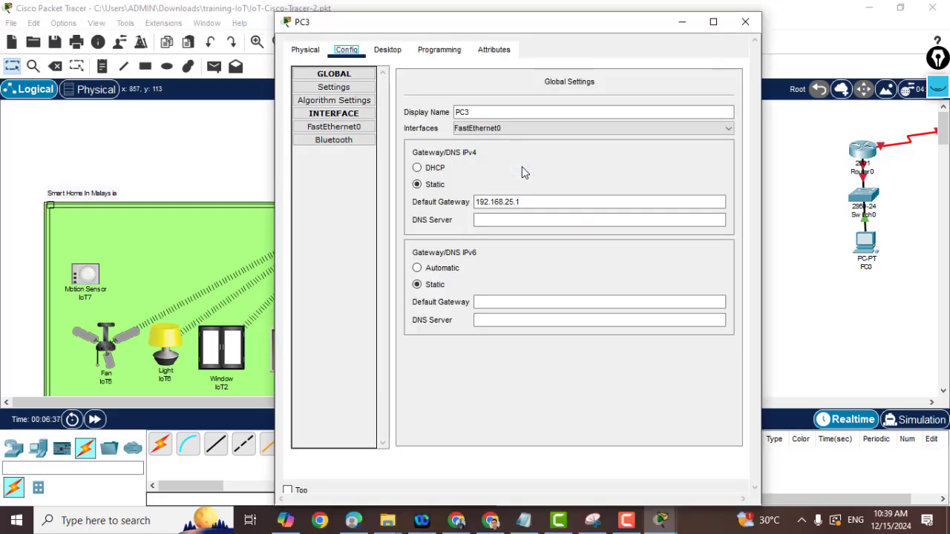
Delete PC3 and place a new generic PC, PC4, in its spot.
click(745, 23)
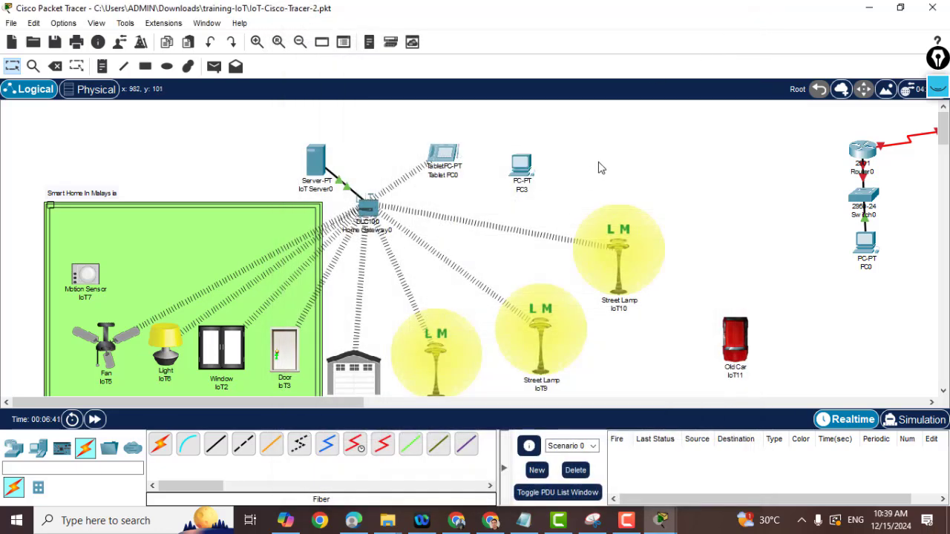
key(Delete)
click(522, 166)
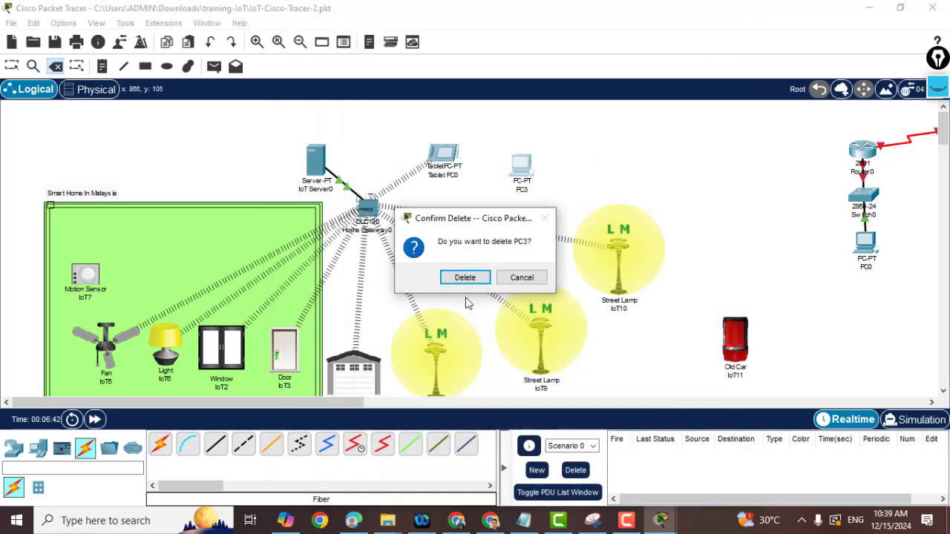
click(464, 278)
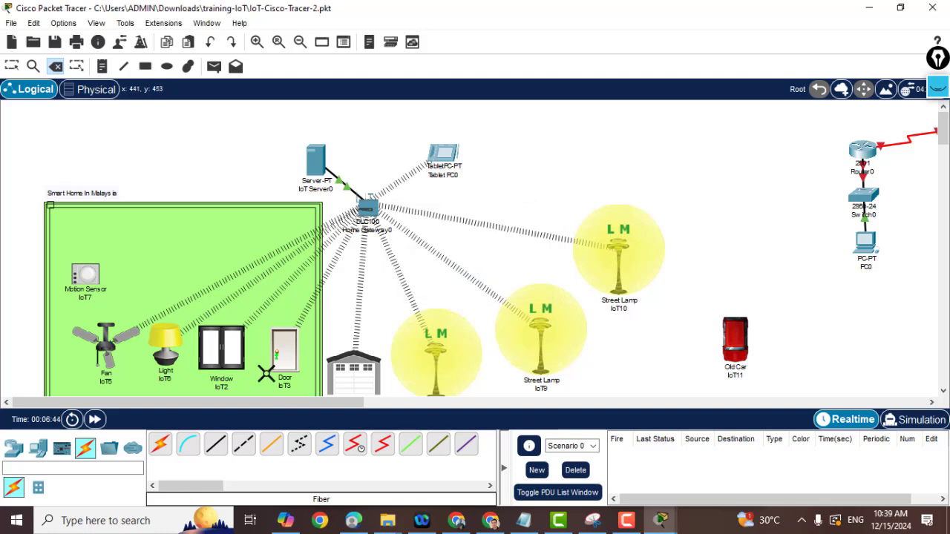
key(Escape)
click(38, 448)
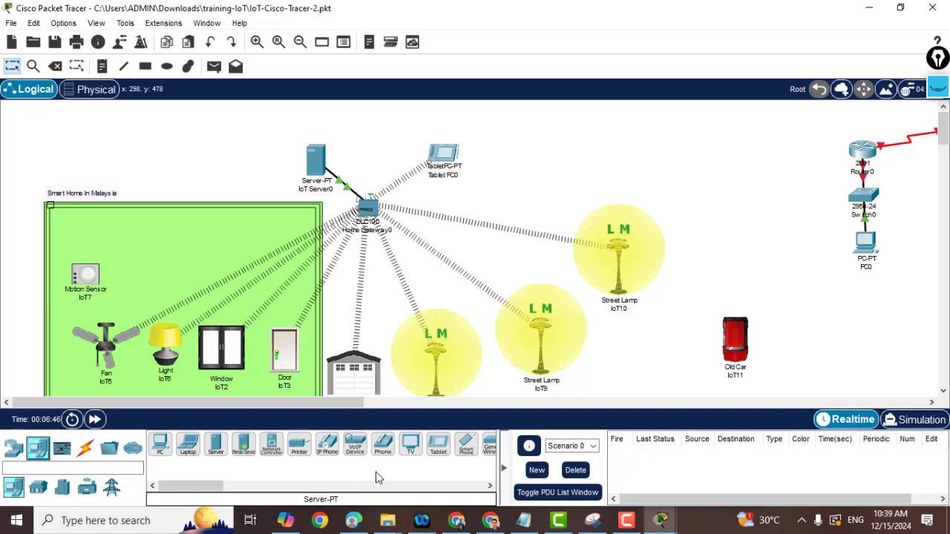
click(161, 444)
click(551, 161)
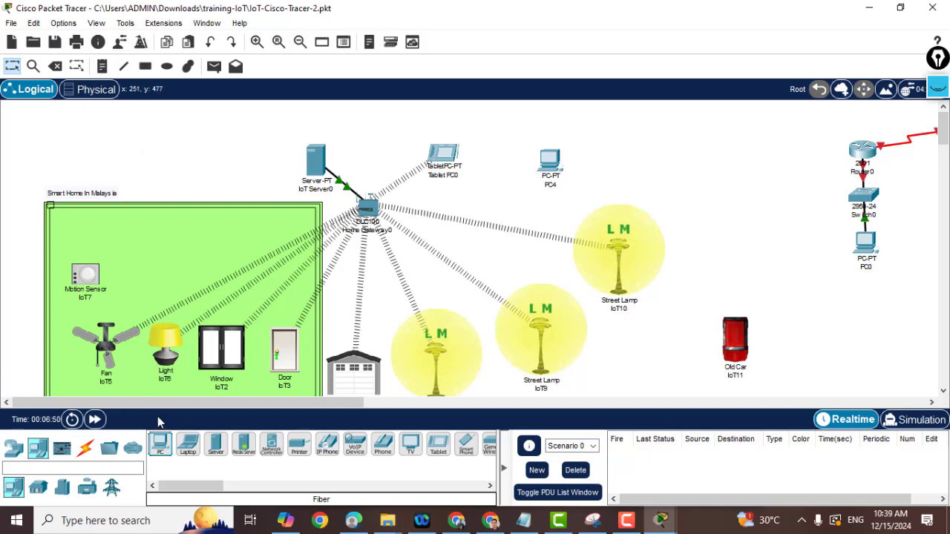
Connect PC4 FastEthernet0 to Home Gateway0 Ethernet 2 with a copper straight-through cable.
click(86, 448)
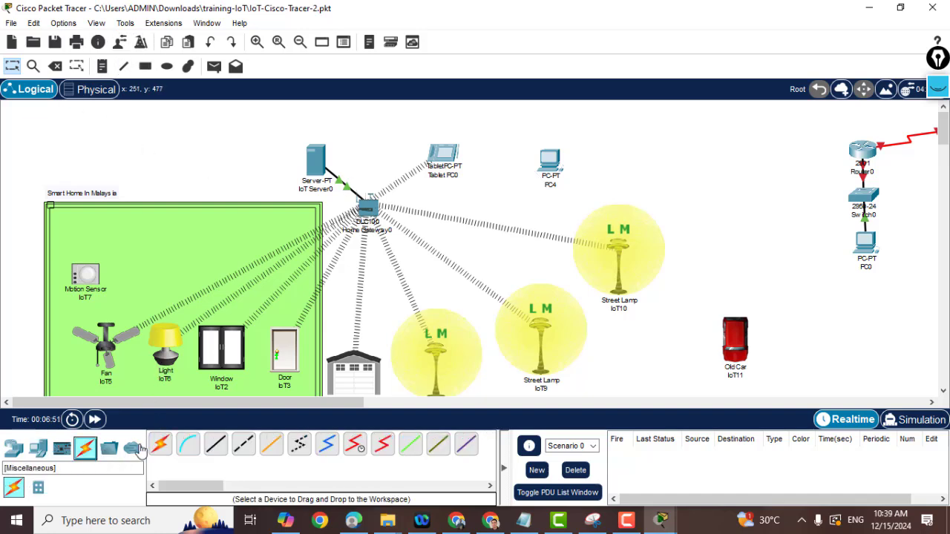
click(215, 444)
click(551, 159)
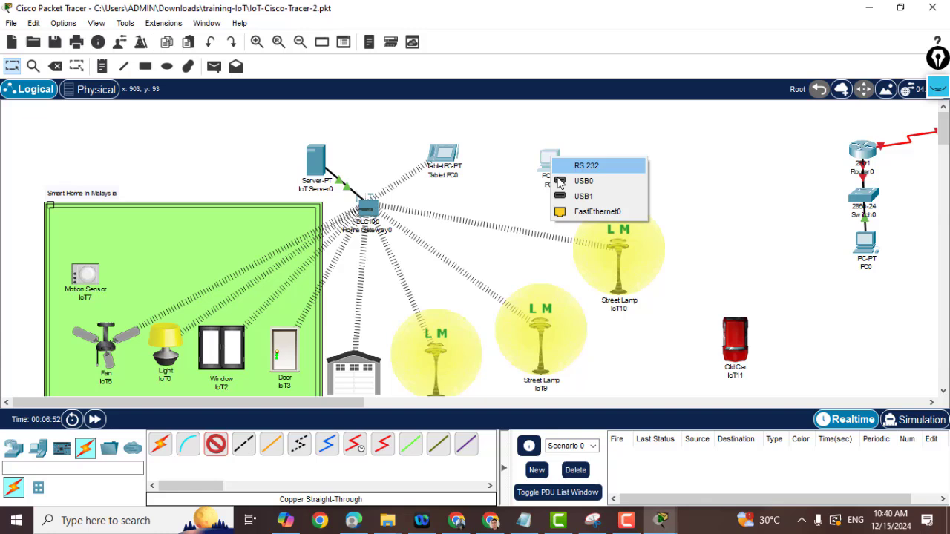
click(596, 213)
click(371, 208)
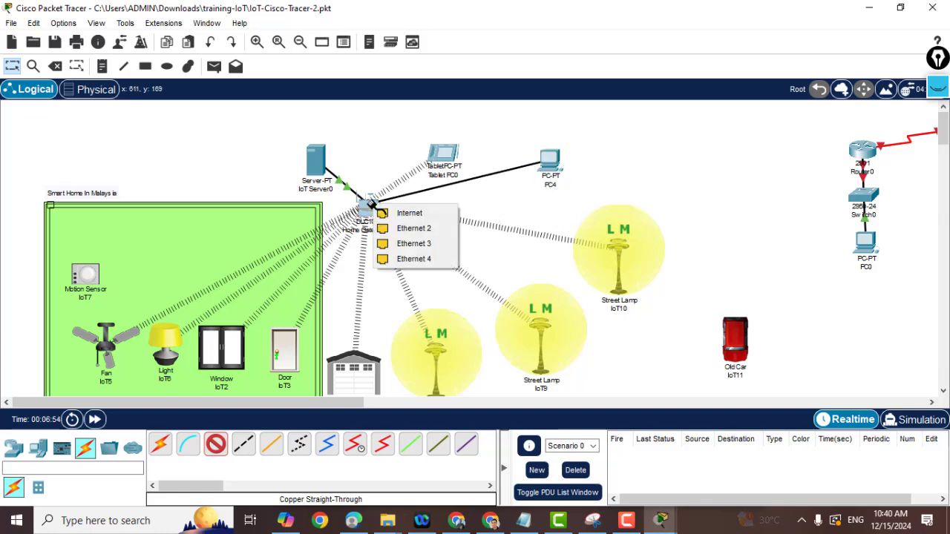
click(398, 231)
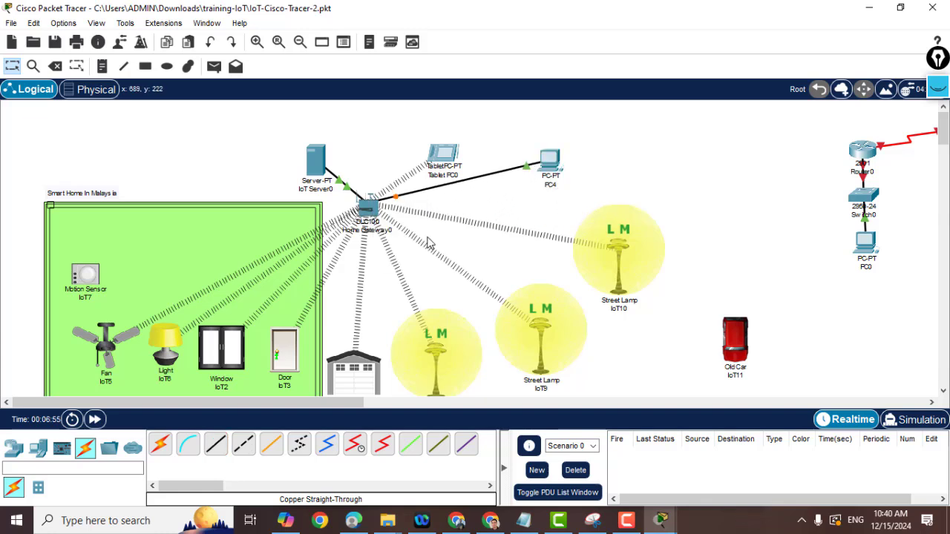
Browse PC4's Desktop, Physical and Config pages, then close its window.
click(551, 164)
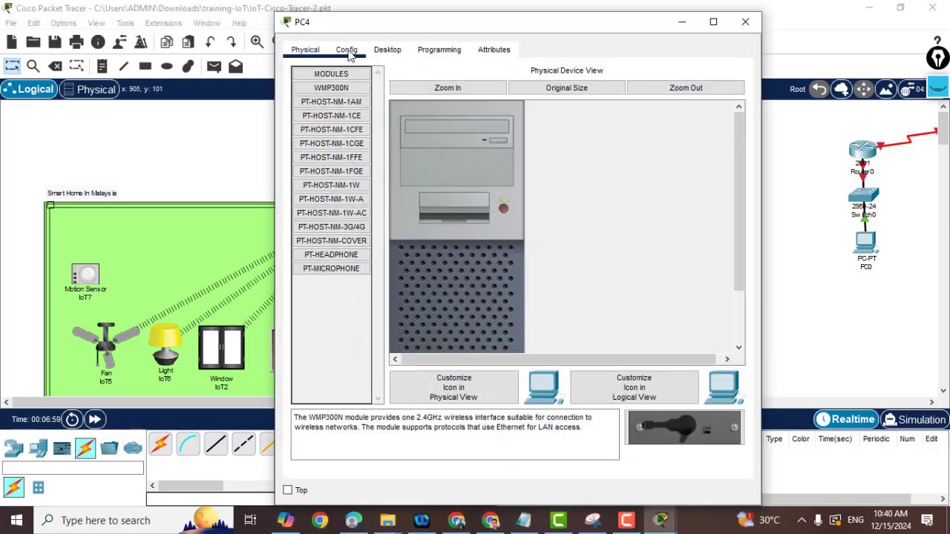
click(390, 50)
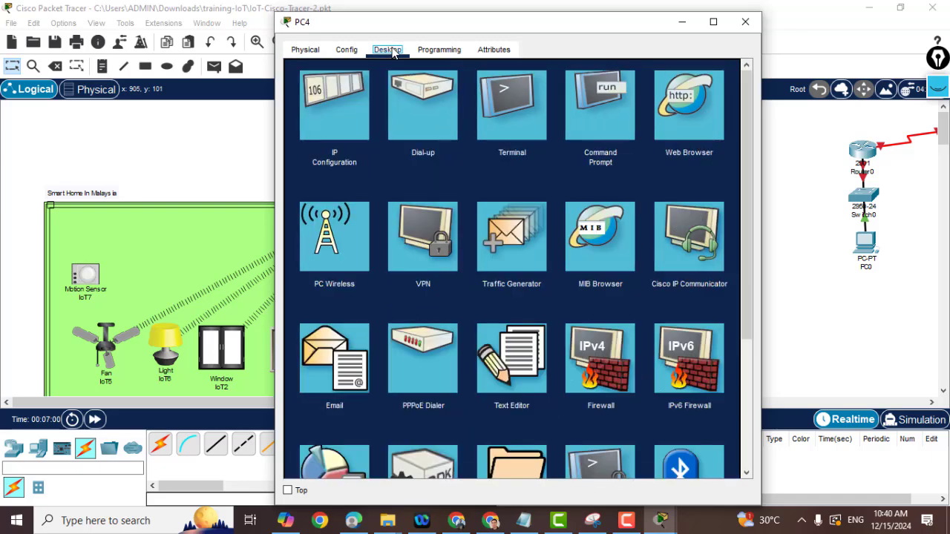
click(303, 52)
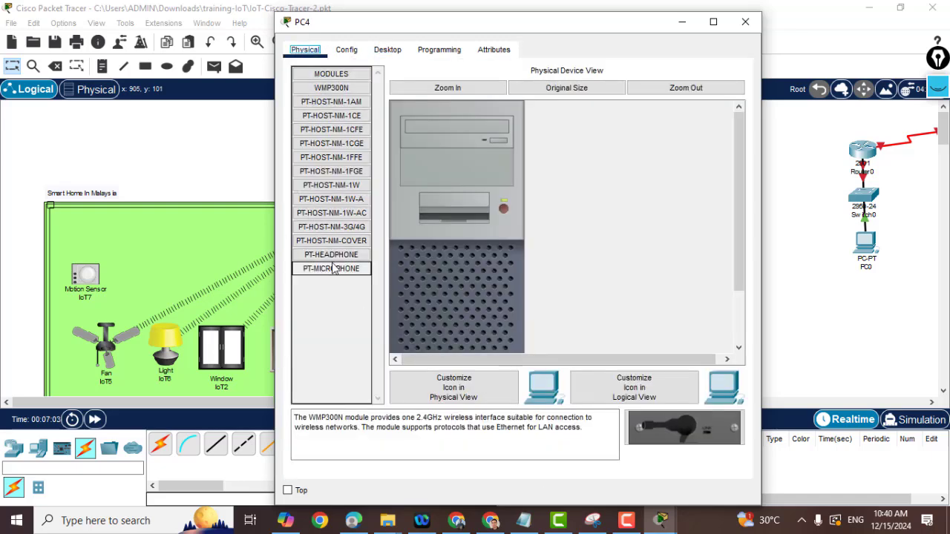
click(350, 52)
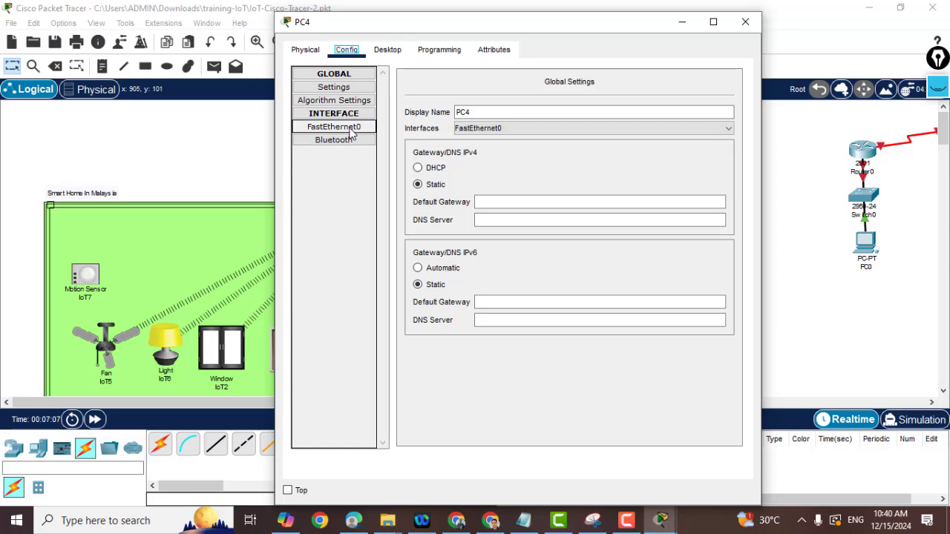
click(745, 22)
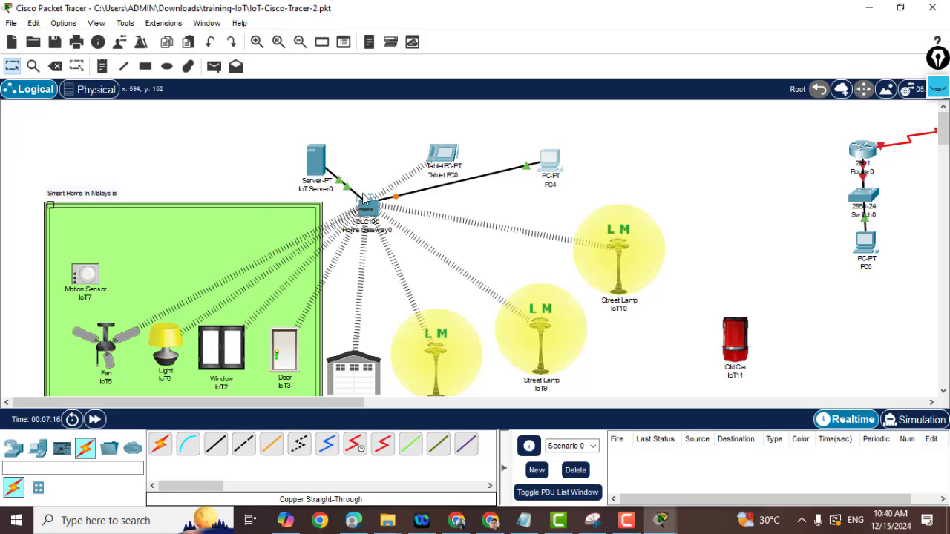
mouse_move(364, 198)
click(372, 207)
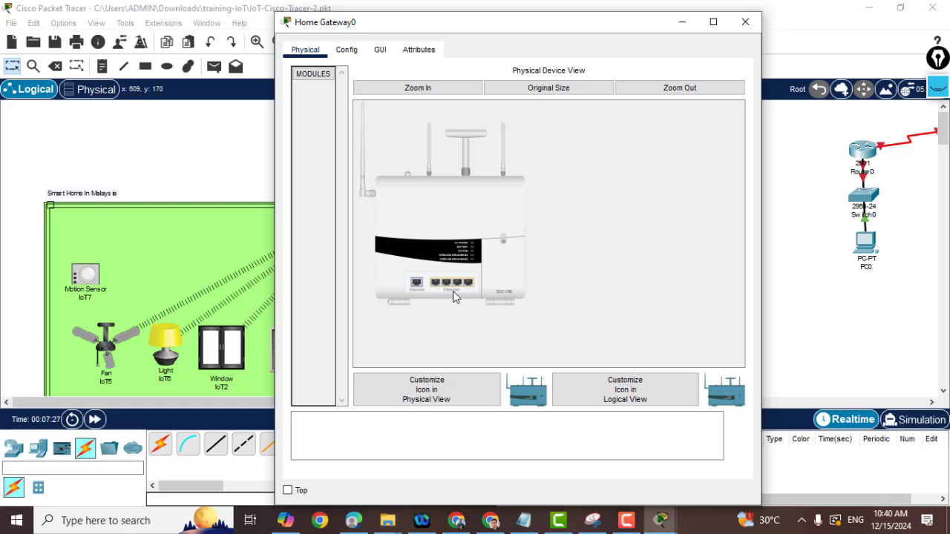
click(342, 50)
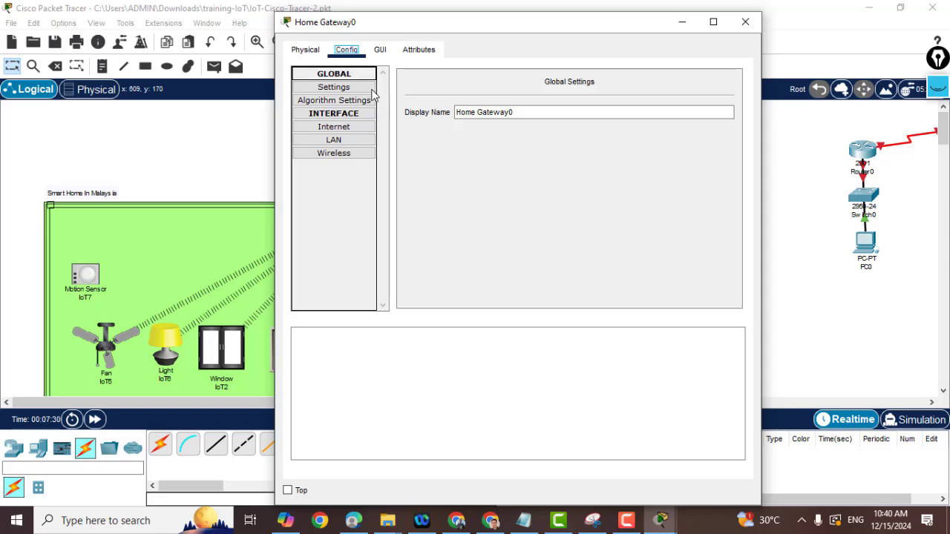
click(332, 112)
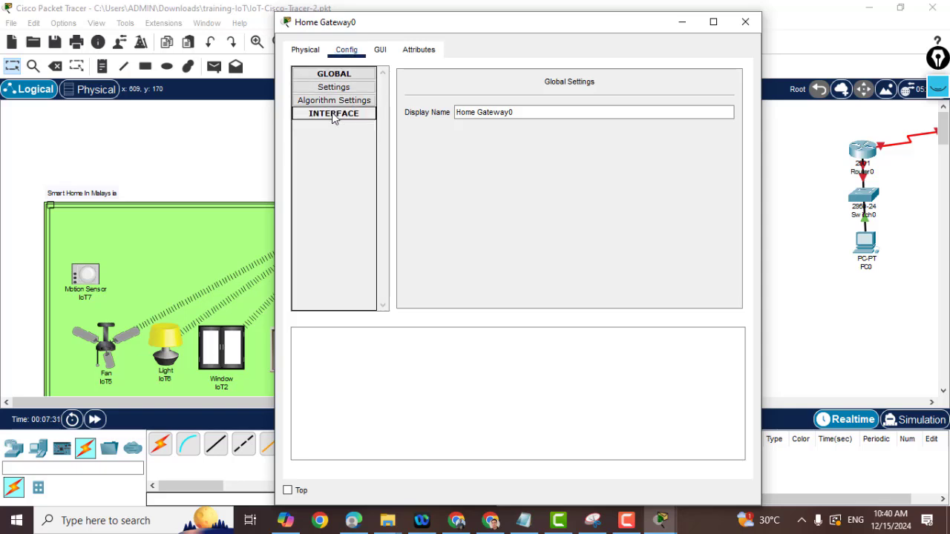
click(332, 113)
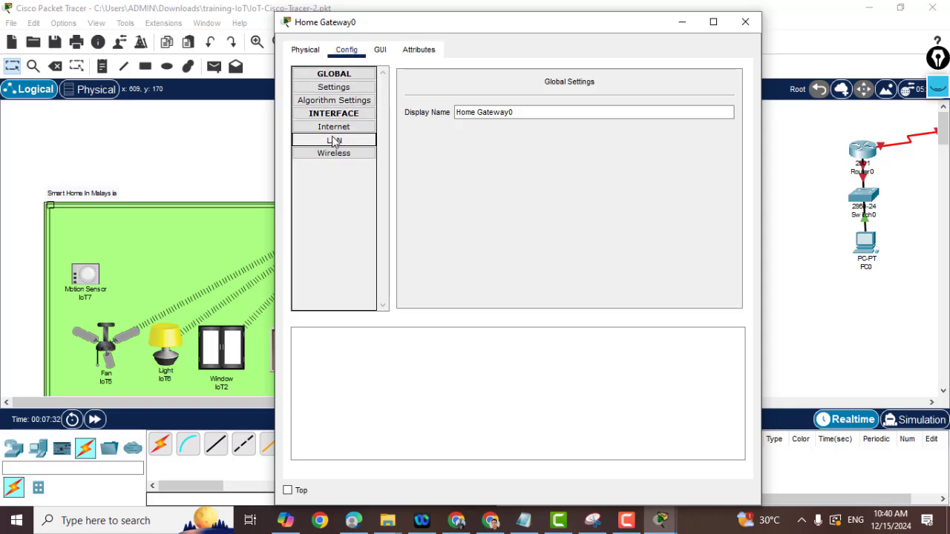
click(333, 141)
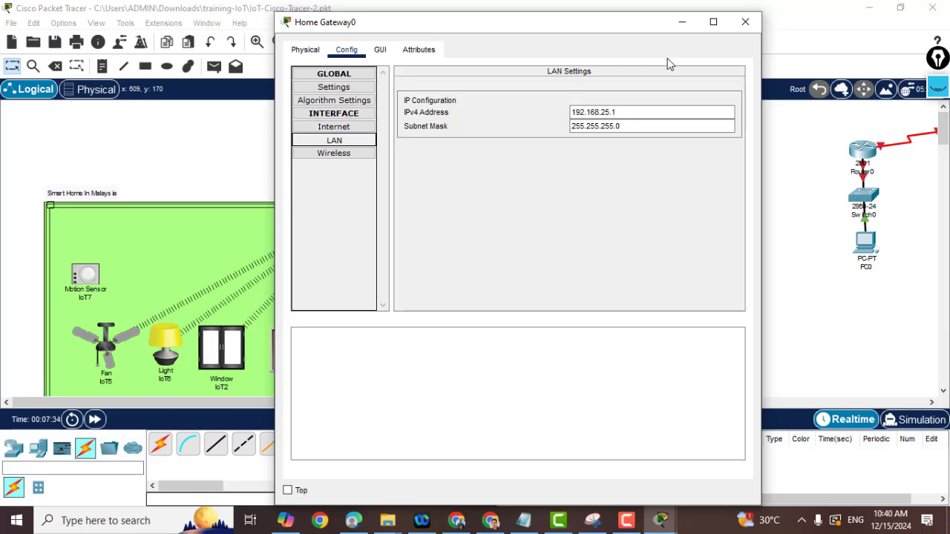
click(746, 21)
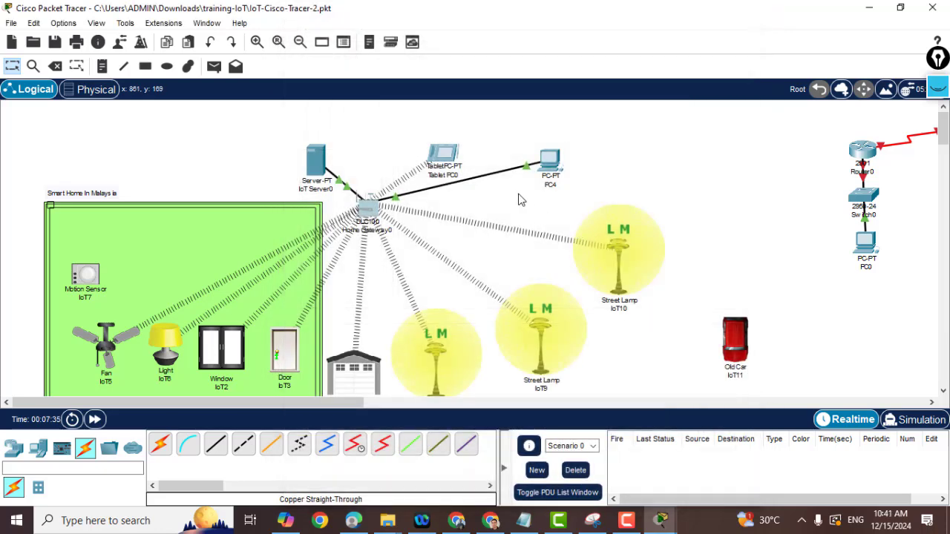
Switch PC4's FastEthernet0 to DHCP, getting 192.168.25.120 with mask 255.255.255.0.
click(551, 165)
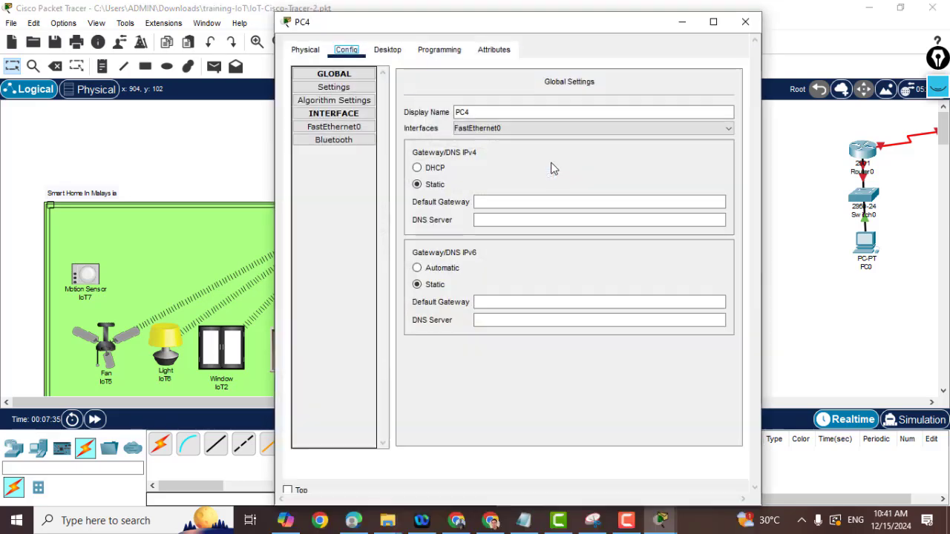
click(332, 87)
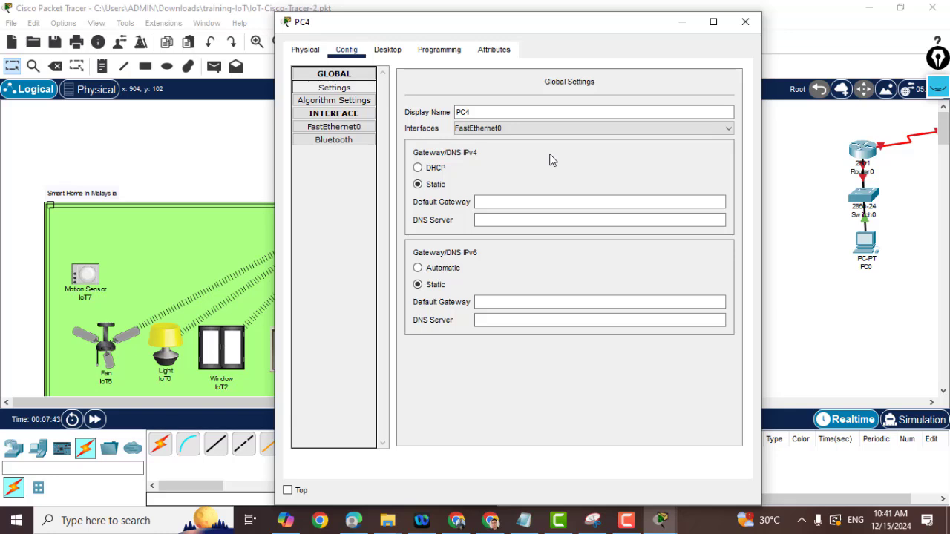
click(325, 129)
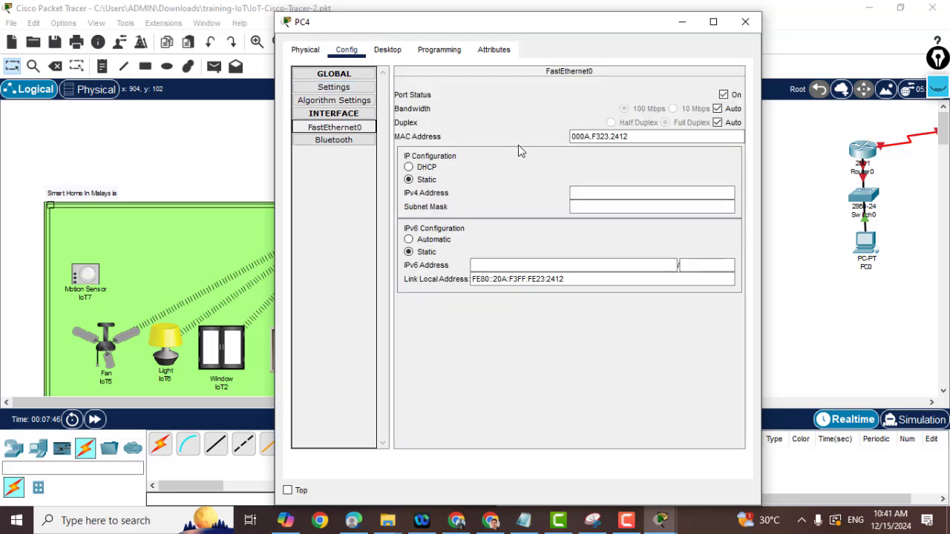
click(409, 168)
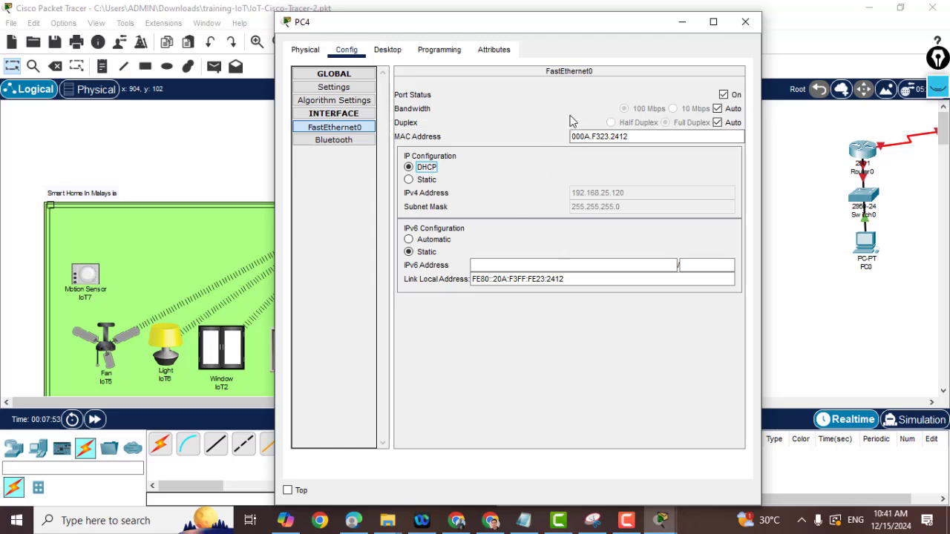
click(744, 25)
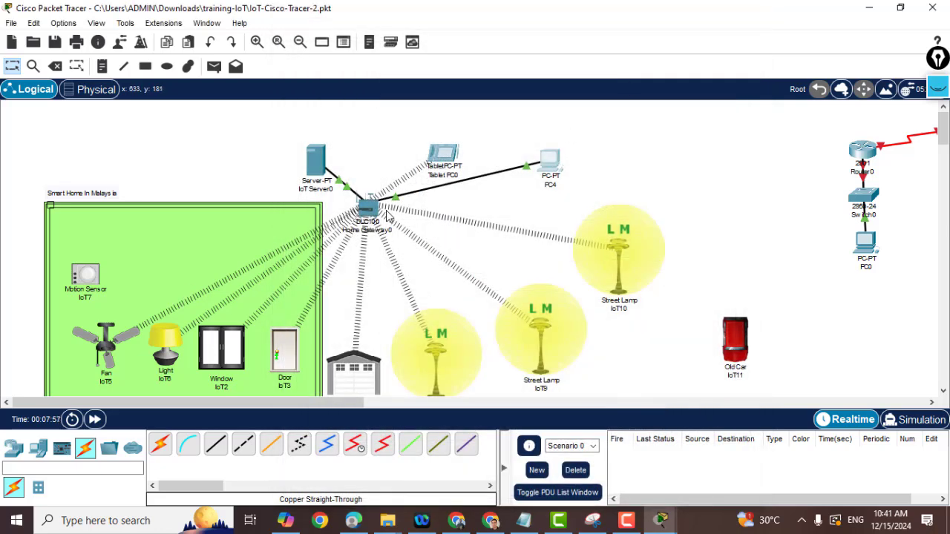
Show IoT Server0's FastEthernet0 settings with DHCP address 192.168.25.118, and nudge the window right.
click(313, 164)
click(334, 130)
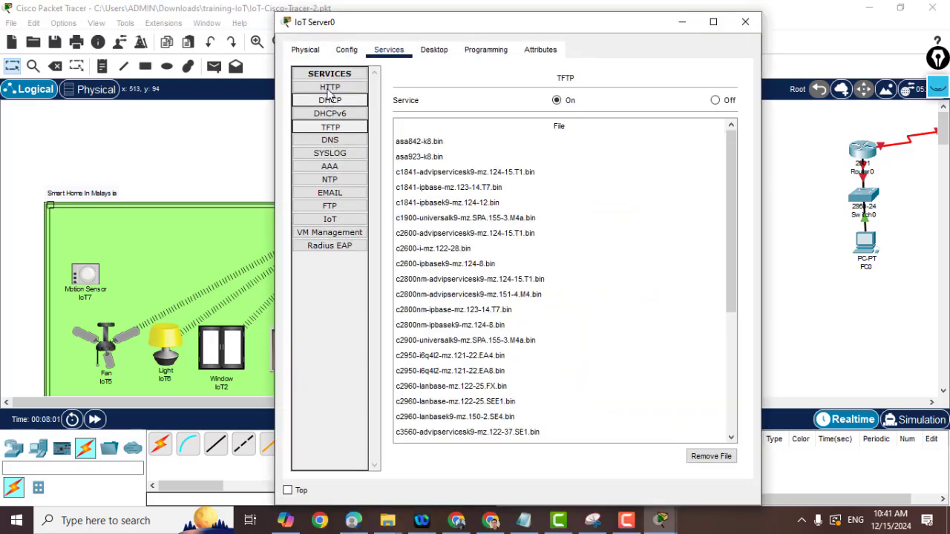
click(351, 54)
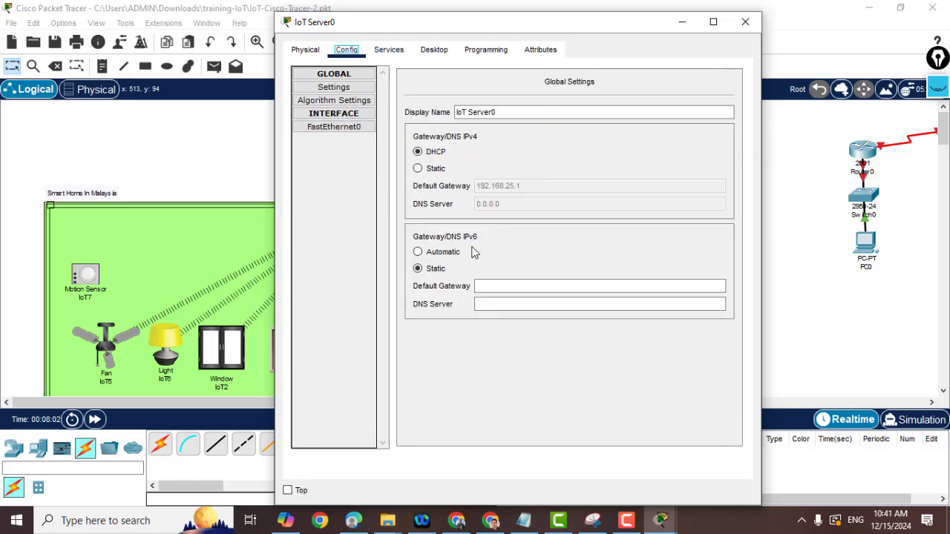
click(334, 127)
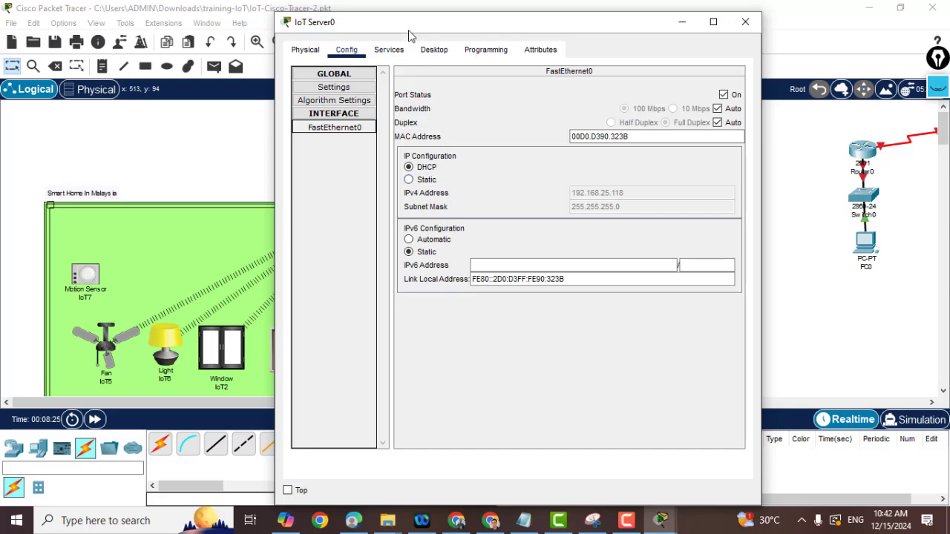
mouse_move(414, 28)
mouse_down()
mouse_move(507, 30)
mouse_move(453, 15)
mouse_up()
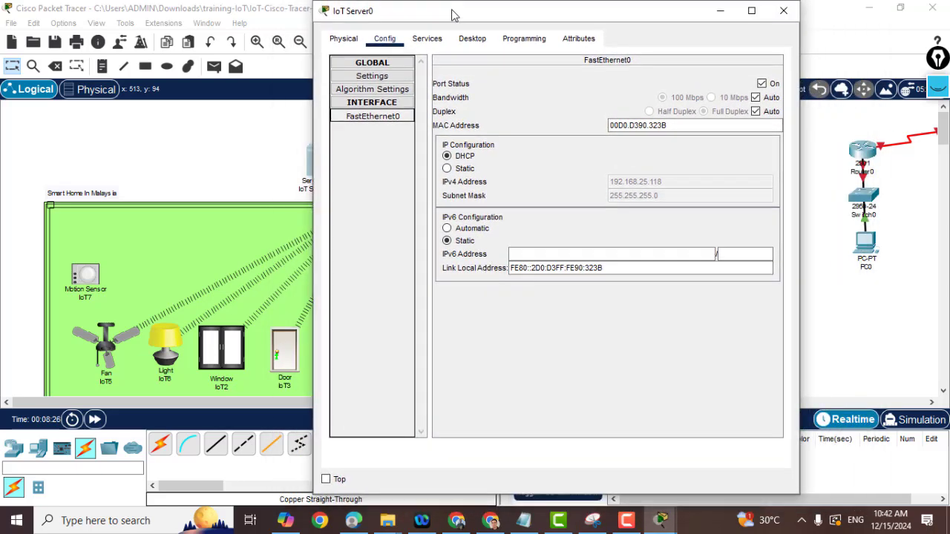
Give IoT Server0's FastEthernet0 static IP 192.18.25.25 with mask 255.255.255.0.
click(447, 171)
click(616, 181)
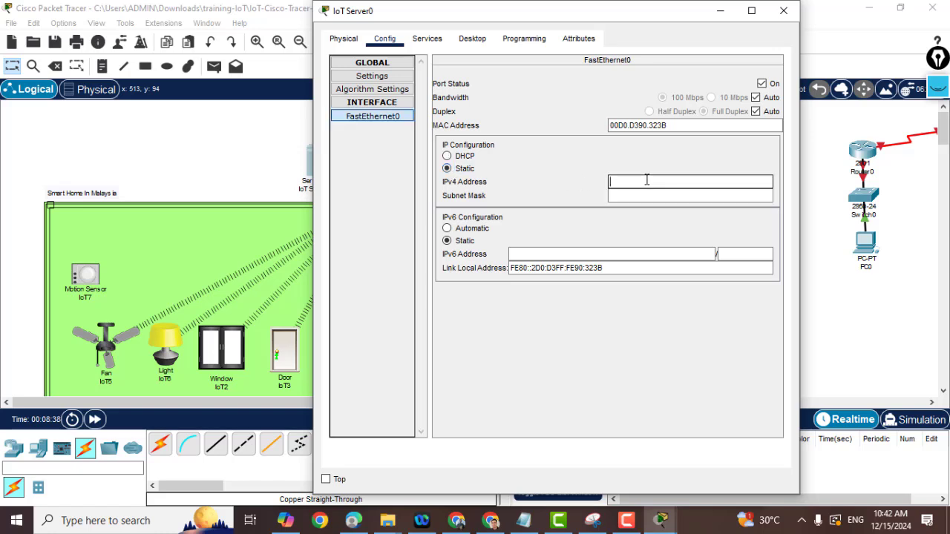
text(192)
text(.18.25)
text(.)
text(25)
click(647, 196)
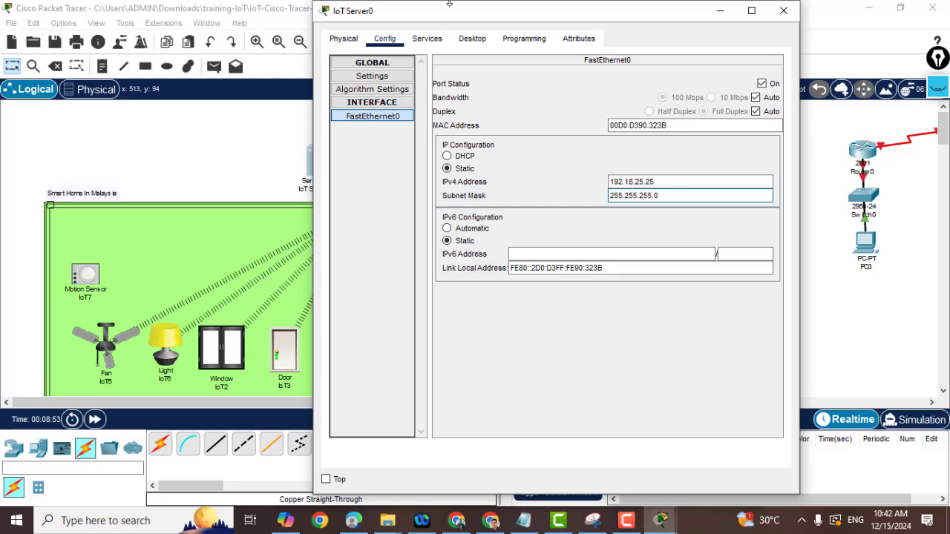
click(470, 40)
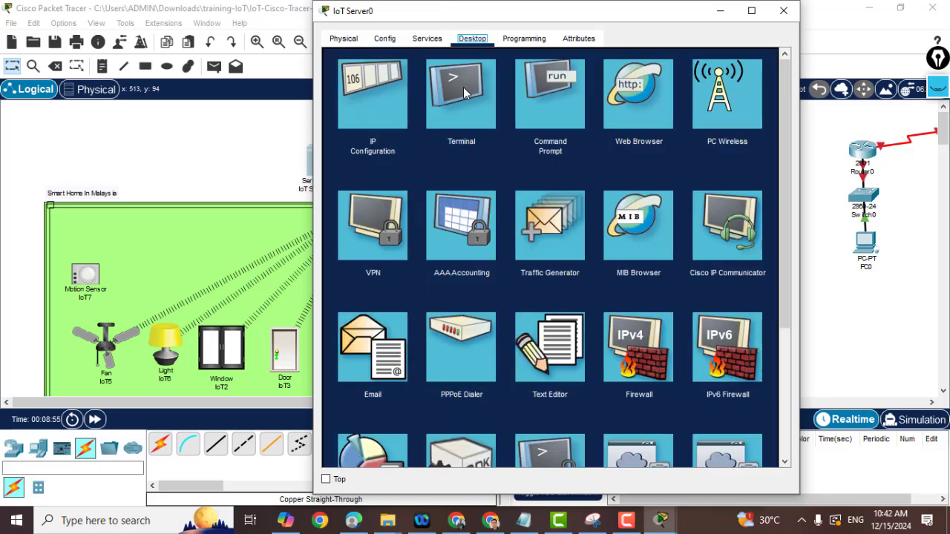
Ping 192.168.25.25 from IoT Server0's command prompt; the requests time out.
click(540, 78)
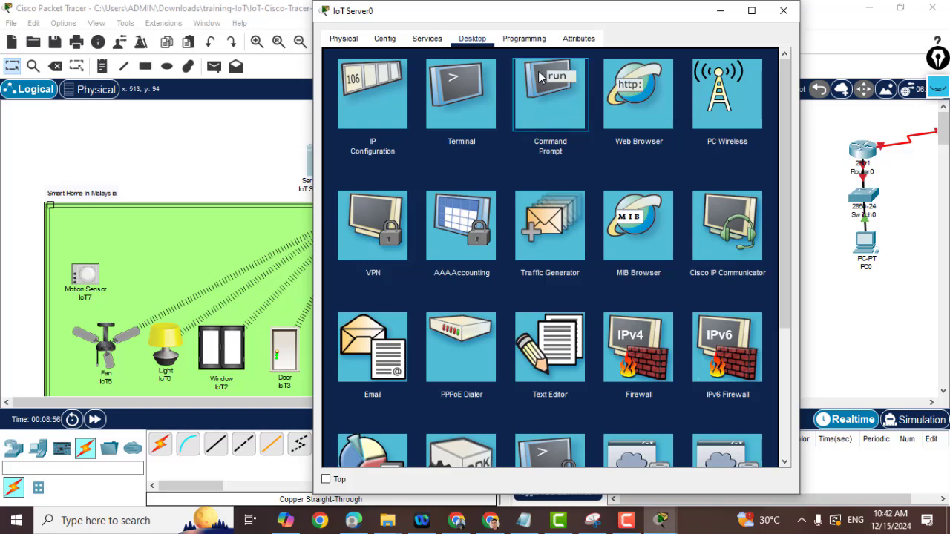
text(ping)
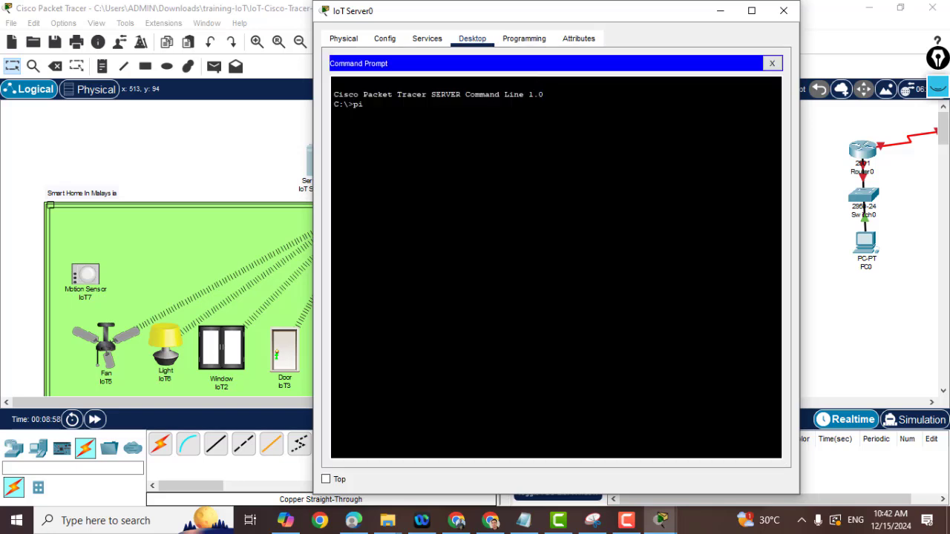
text( 192.)
text(168.)
text(25.25)
key(Return)
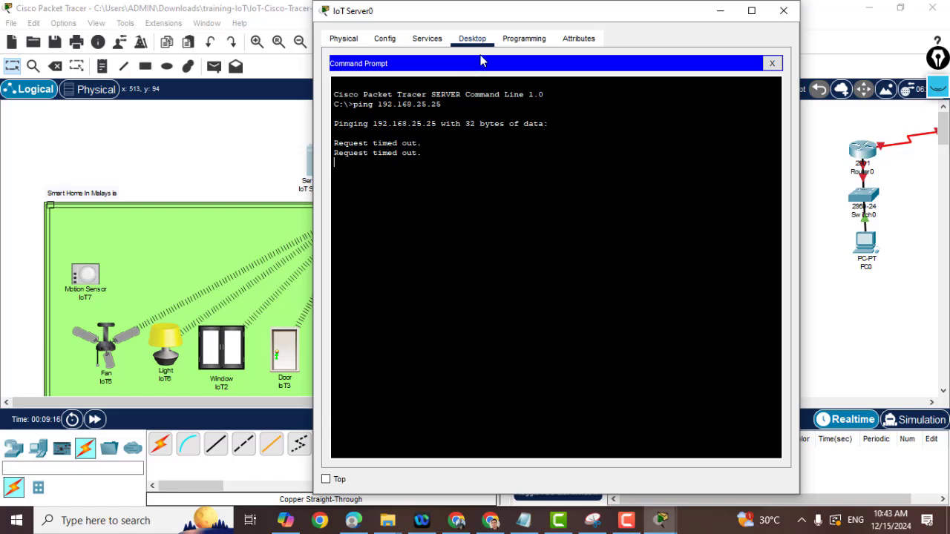
Set IoT Server0's IPv4 default gateway to 192.168.25.1.
click(383, 38)
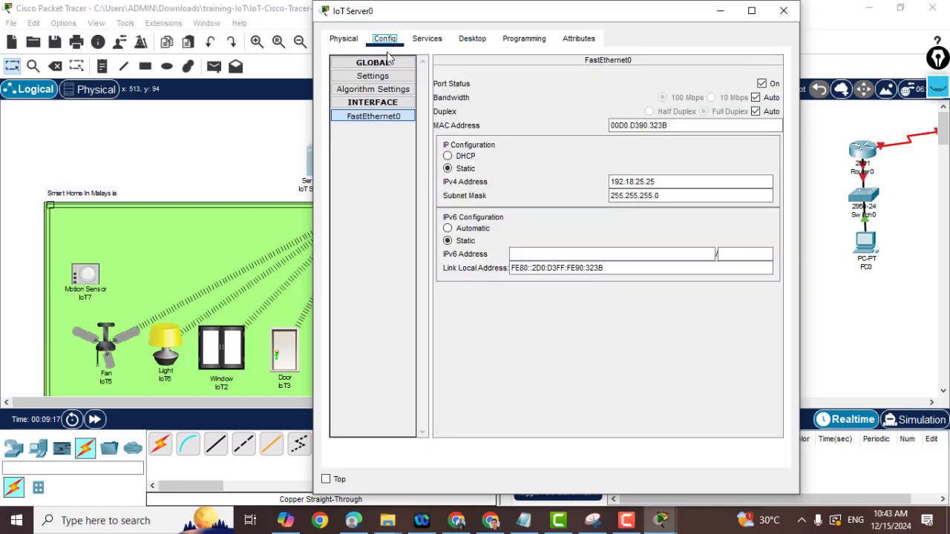
click(379, 75)
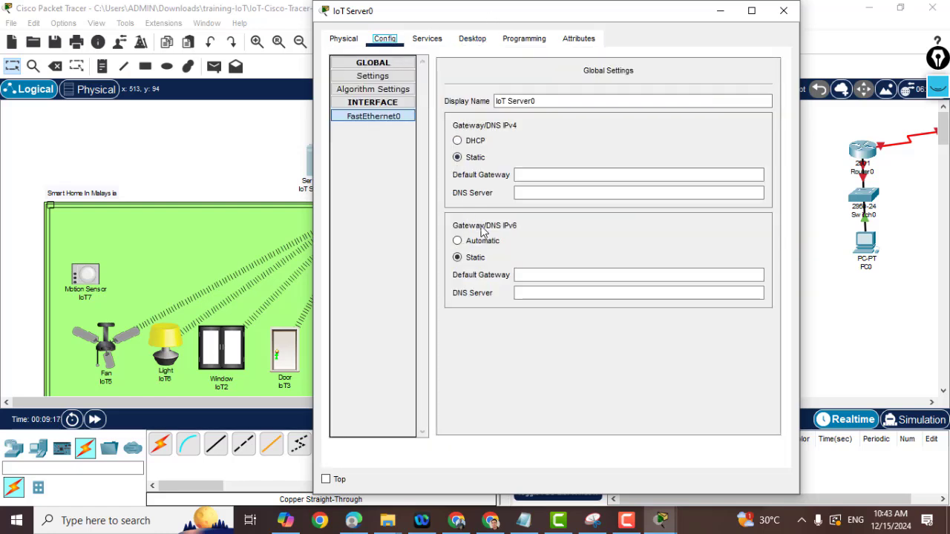
click(374, 115)
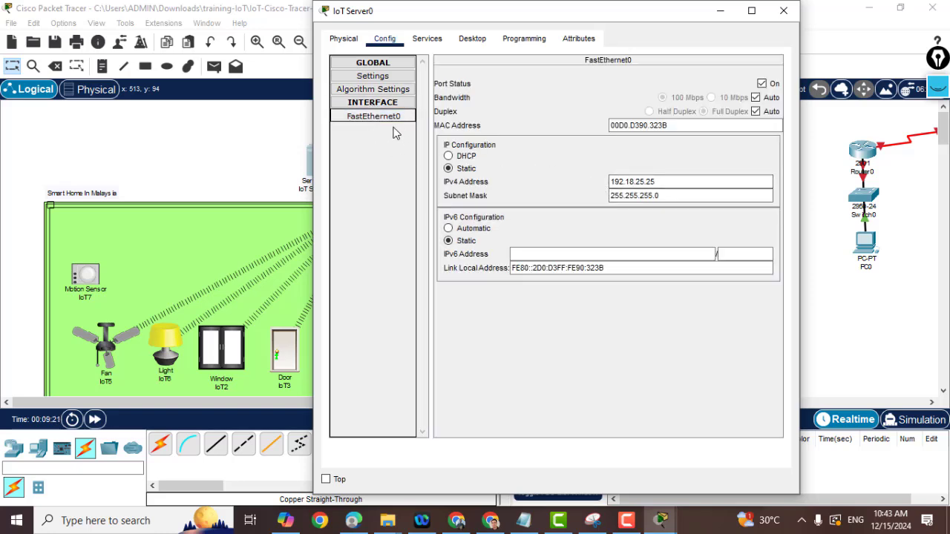
click(371, 76)
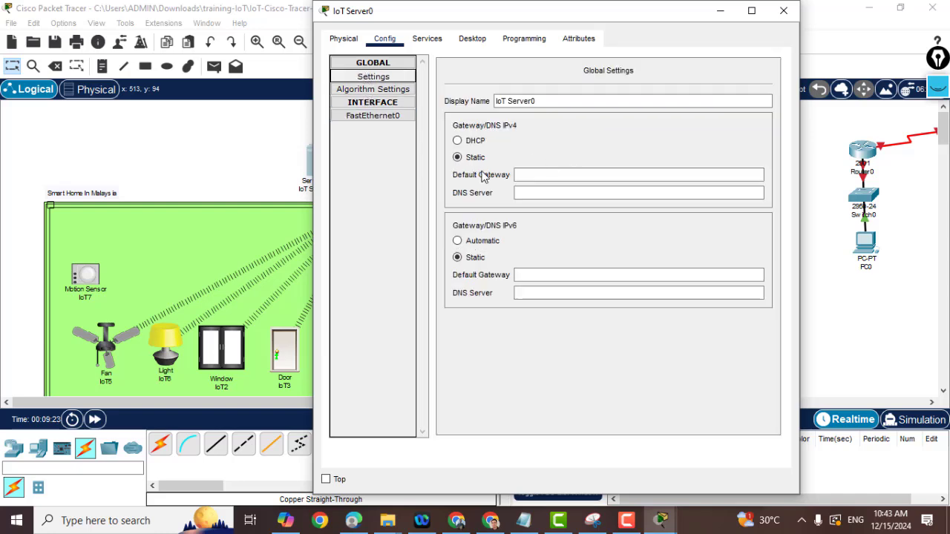
click(534, 175)
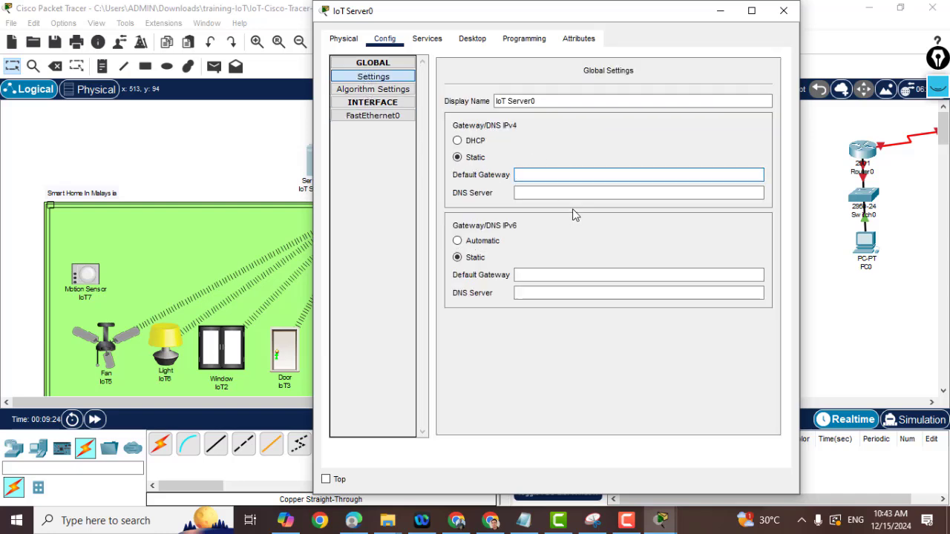
text(192.)
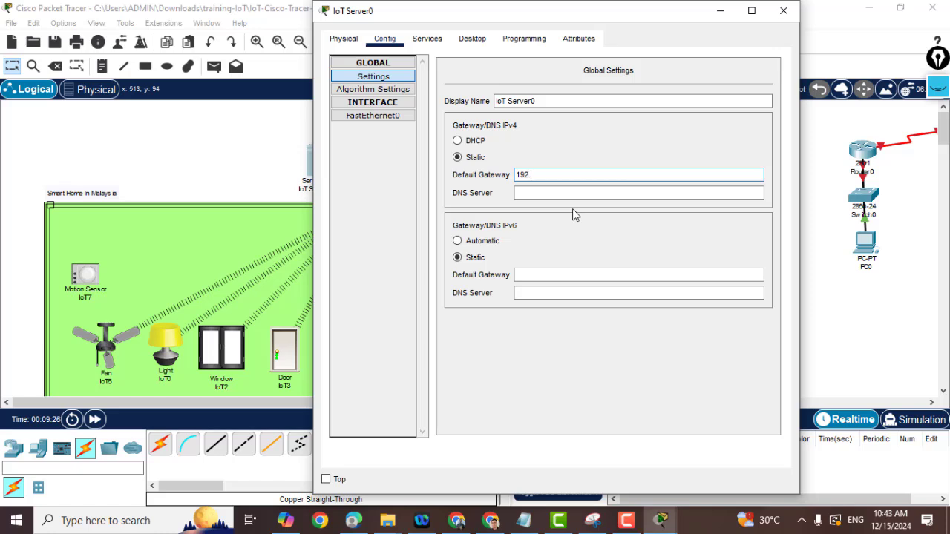
text(168.)
text(25.1)
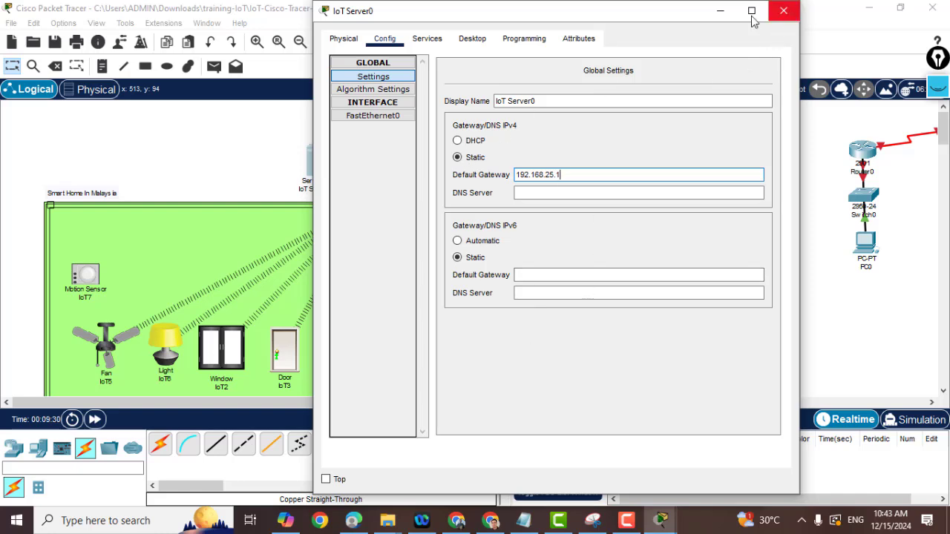
click(469, 40)
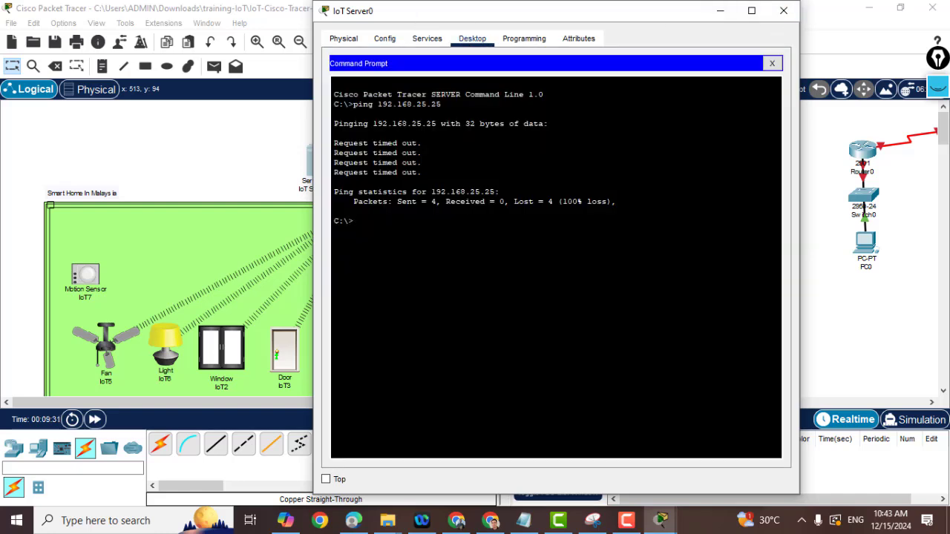
Re-run the ping to 192.168.25.25 from IoT Server0 and stop it after repeated timeouts.
key(Up)
key(Return)
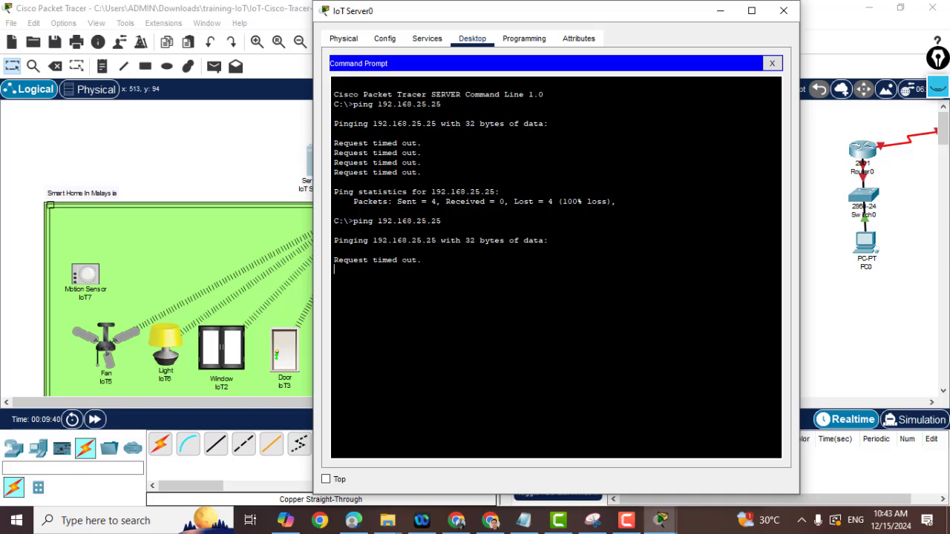
key(ctrl+c)
Run ipconfig and spot the mistyped server address 192.18.25.25.
text(ipconfig)
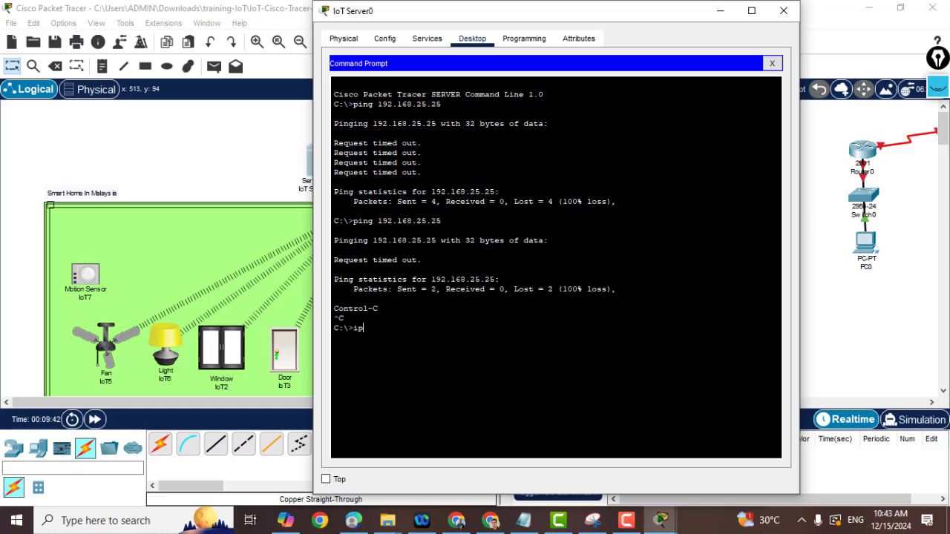
key(Return)
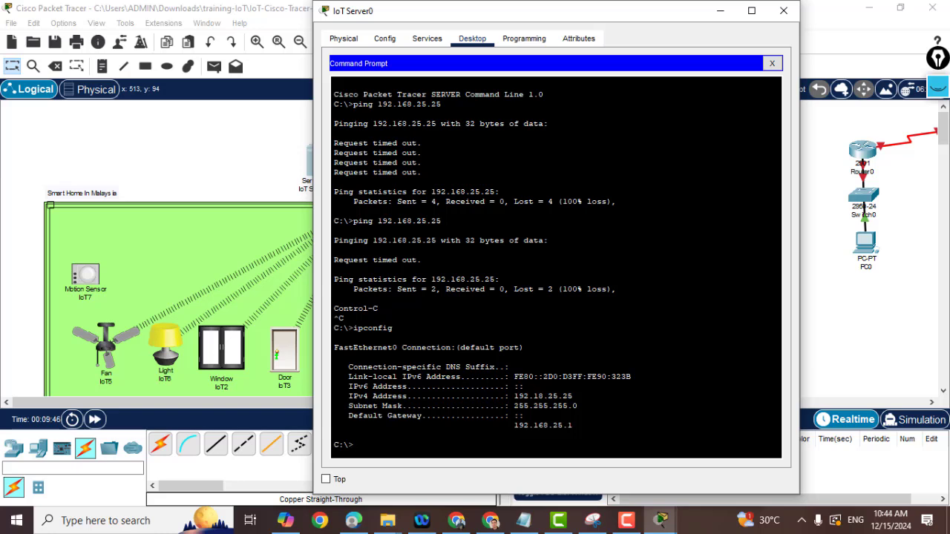
drag(543, 395, 538, 396)
click(384, 38)
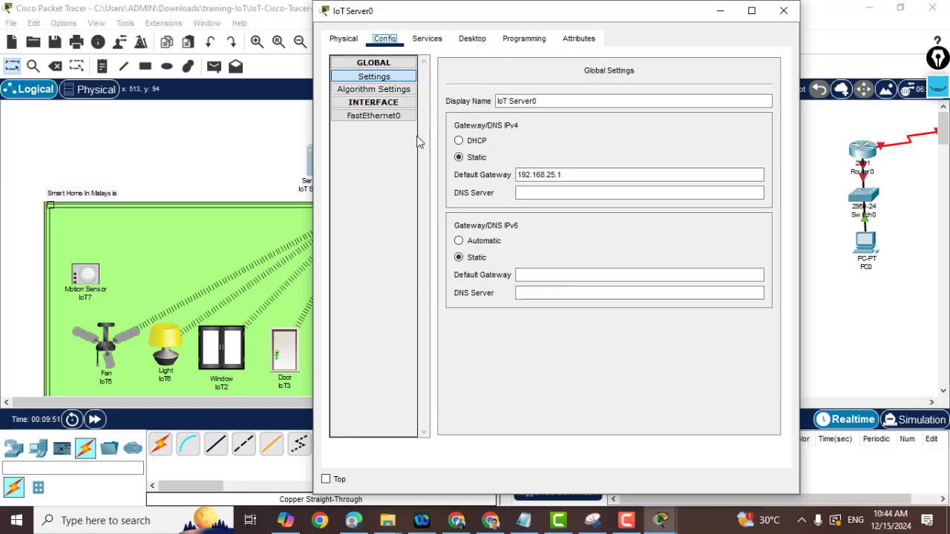
Correct IoT Server0's IPv4 address to 192.168.25.25 by inserting the missing 6.
click(373, 116)
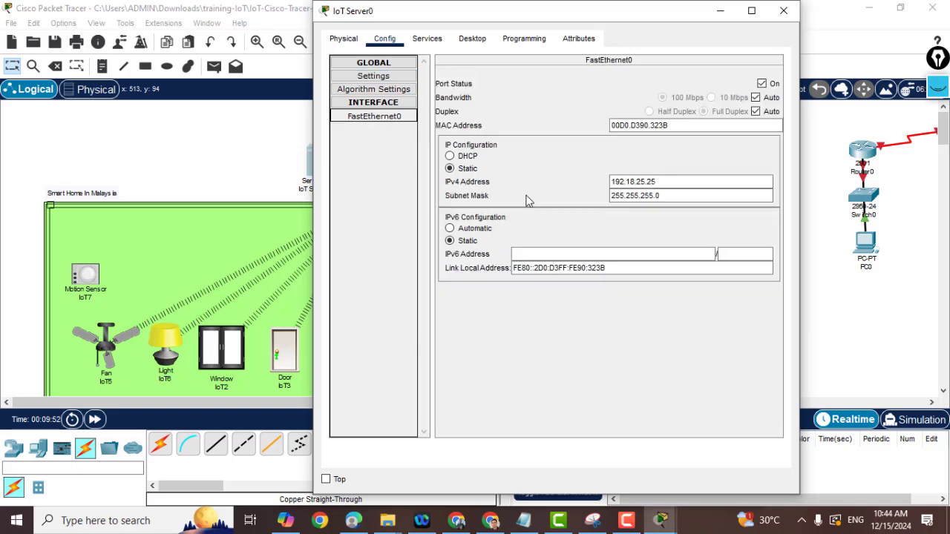
click(633, 181)
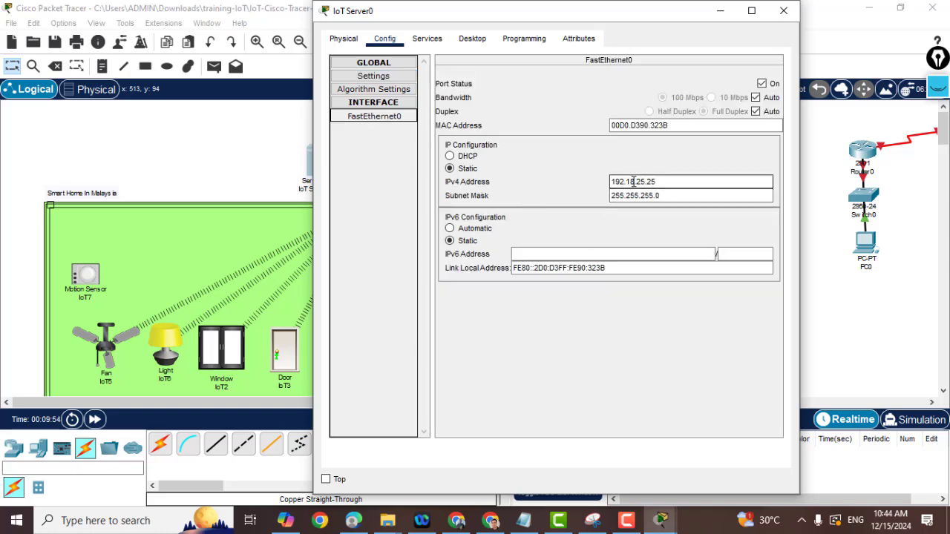
text(6)
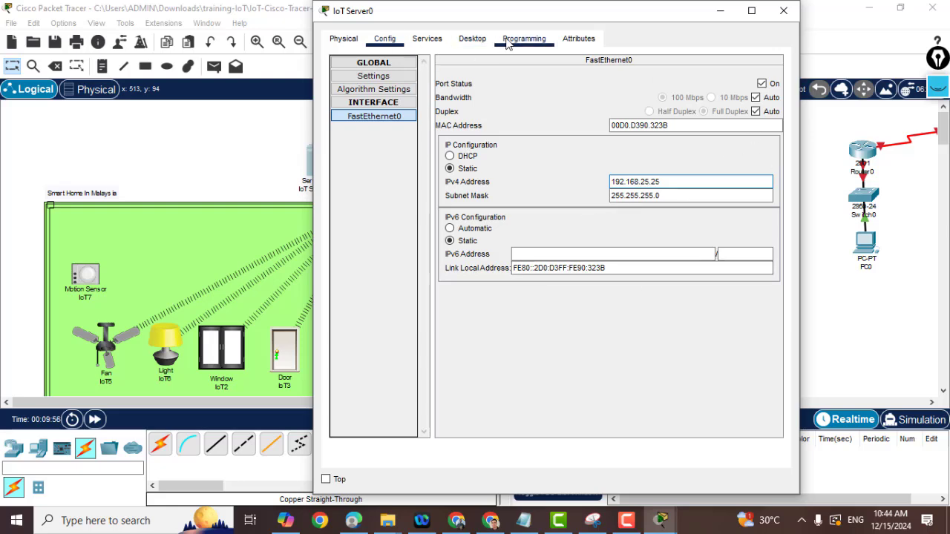
click(472, 39)
click(556, 78)
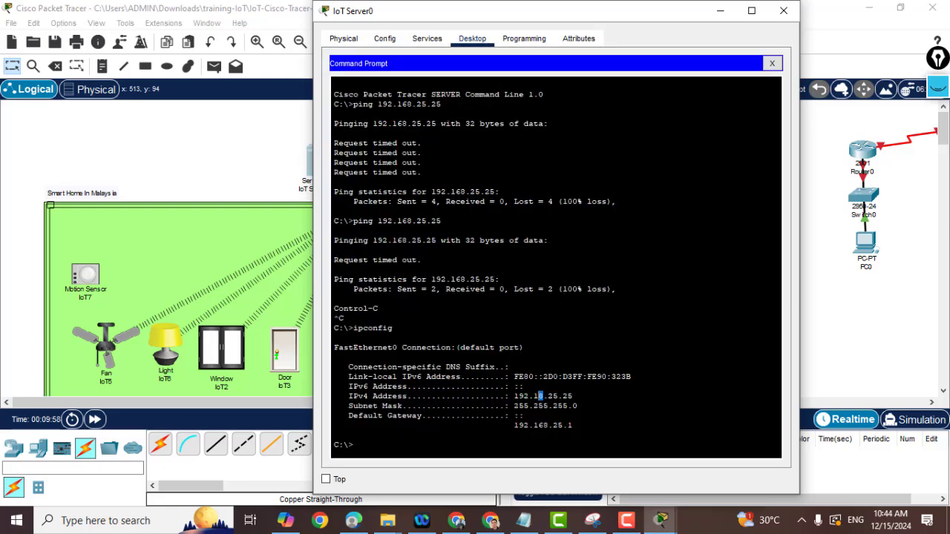
Rerun ipconfig and ping the server's own address 192.168.25.25.
key(Up)
key(Return)
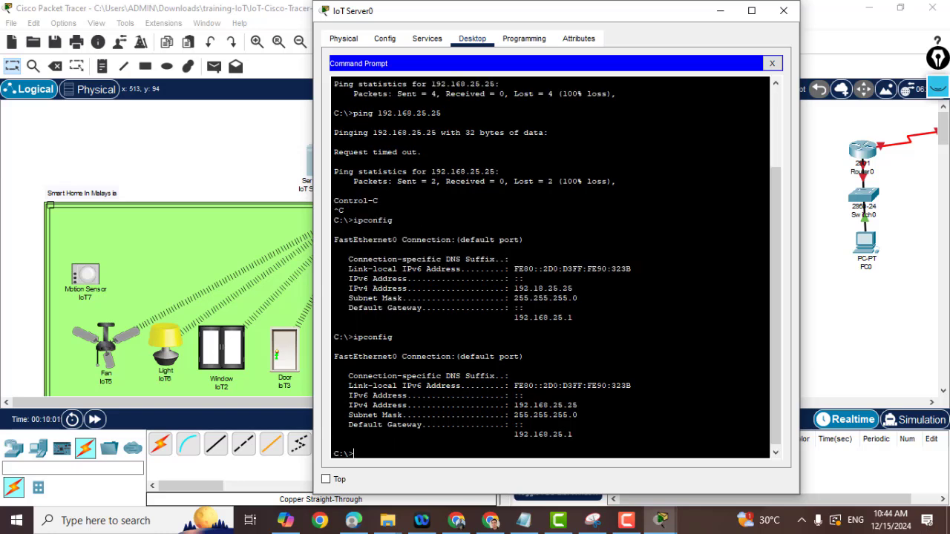
key(Up)
key(Up)
key(Up)
key(Return)
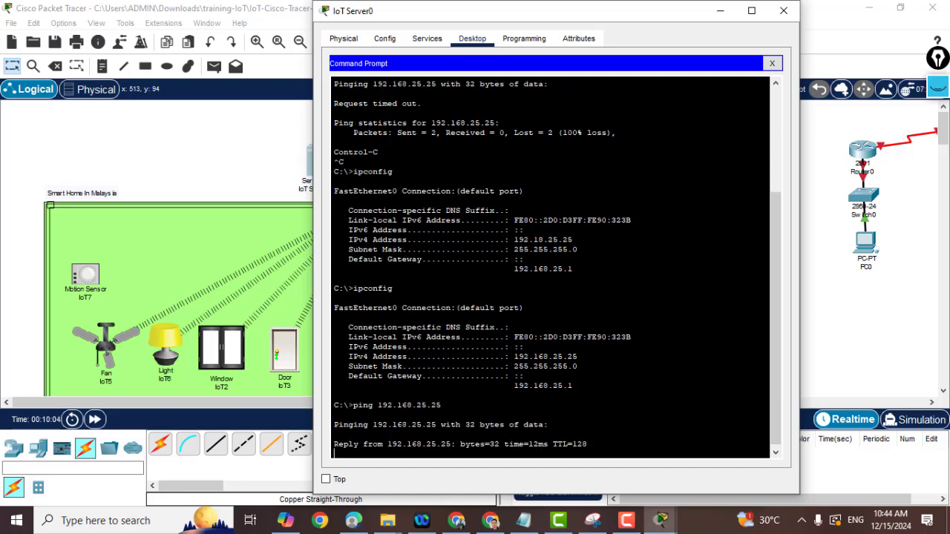
key(ctrl+c)
Ping the gateway 192.168.25.1, then close the IoT Server0 window.
key(Up)
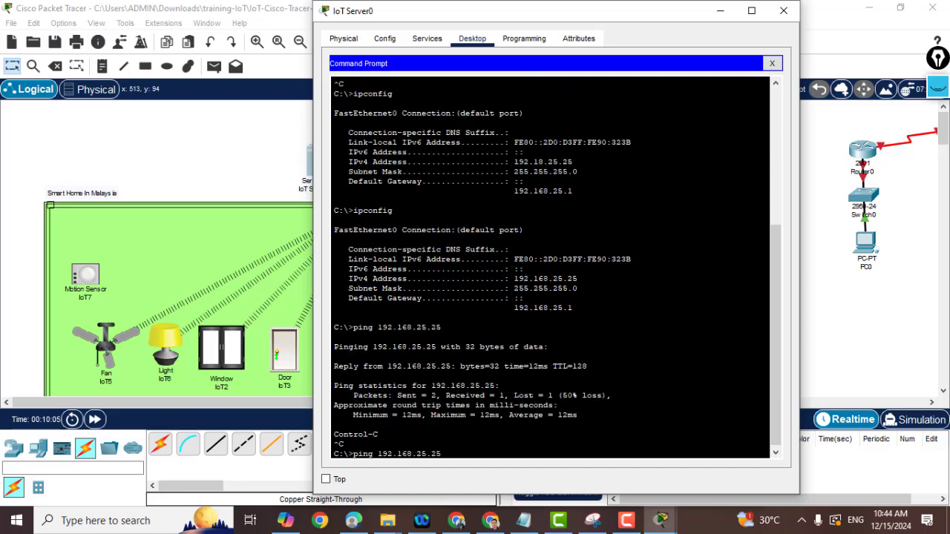
key(BackSpace)
key(BackSpace)
text(1)
key(Return)
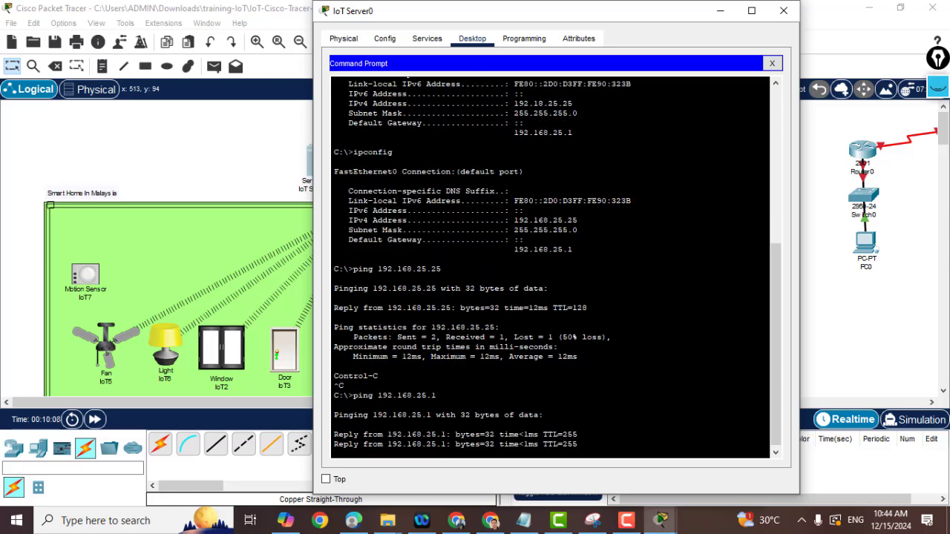
click(788, 11)
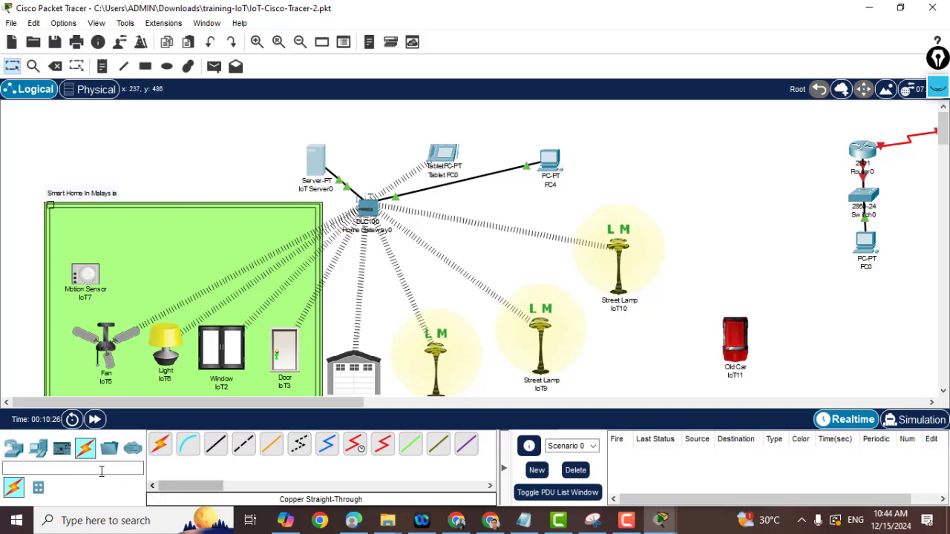
Place a trial 2960 switch, move it to the upper right, then delete it.
click(12, 453)
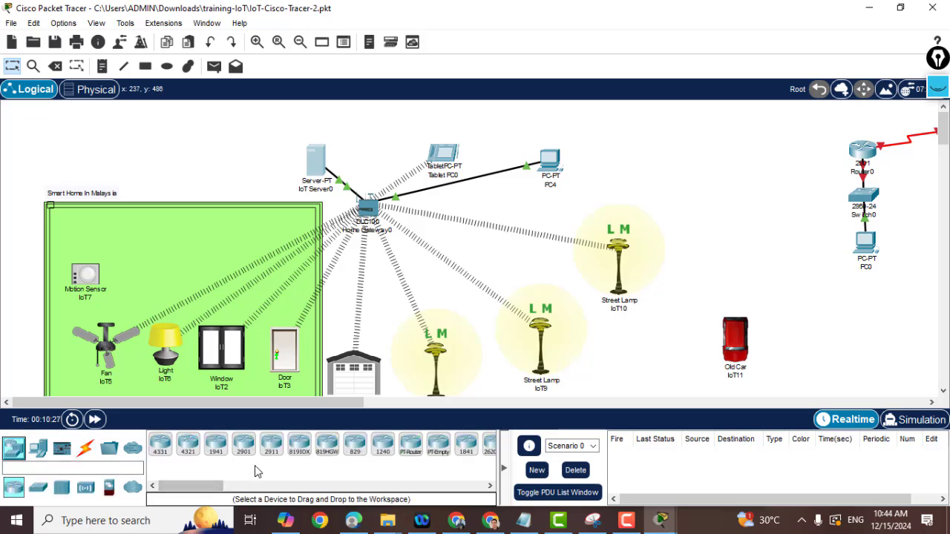
click(38, 487)
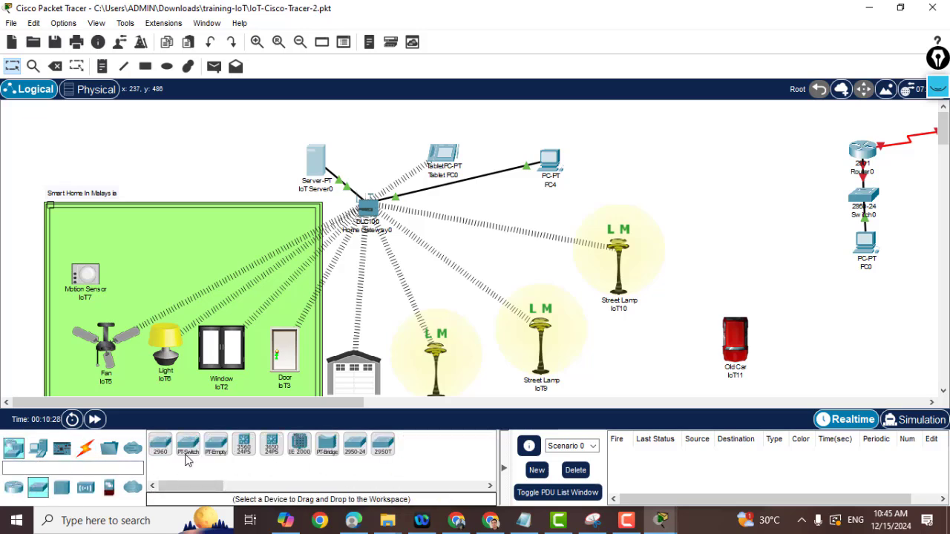
mouse_move(160, 450)
mouse_down()
mouse_move(329, 255)
mouse_move(364, 256)
mouse_move(363, 265)
mouse_up()
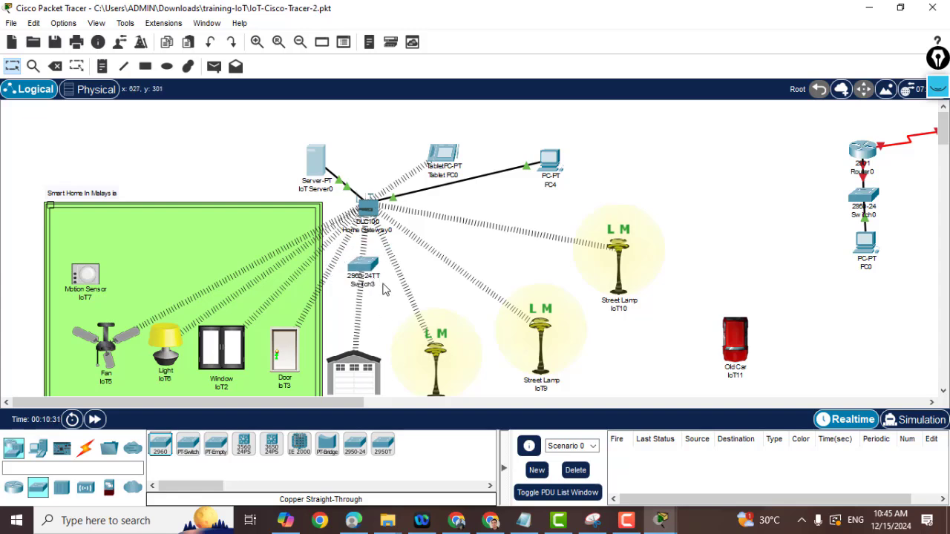
mouse_move(365, 268)
mouse_down()
mouse_move(477, 266)
mouse_move(697, 162)
mouse_up()
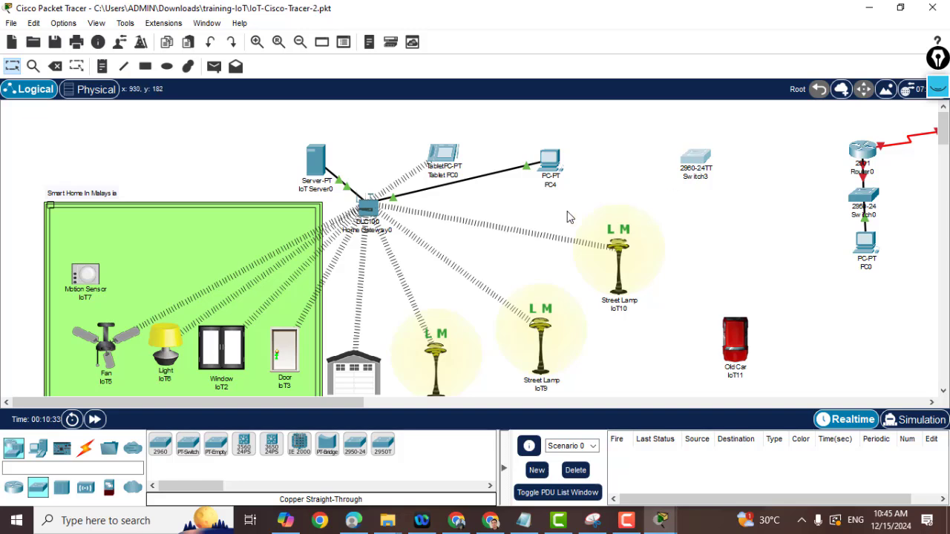
key(Delete)
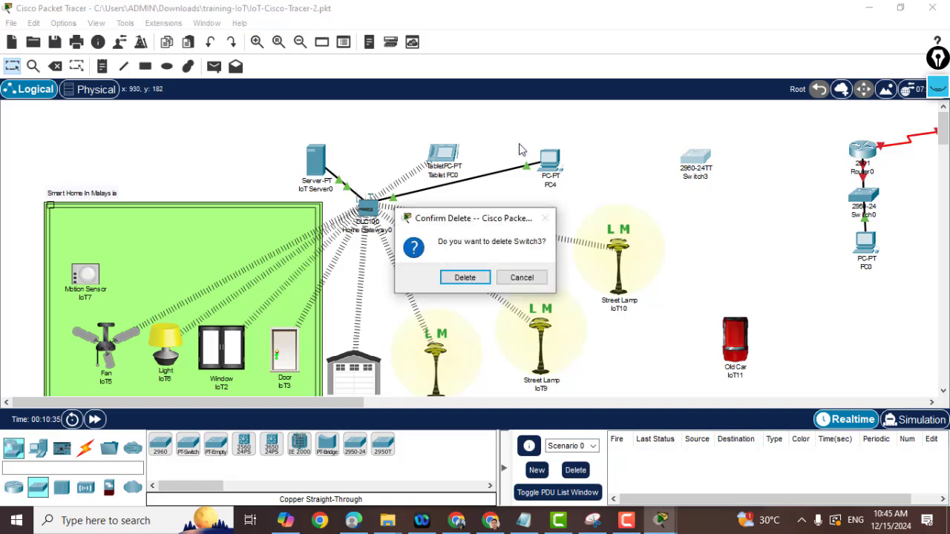
click(462, 278)
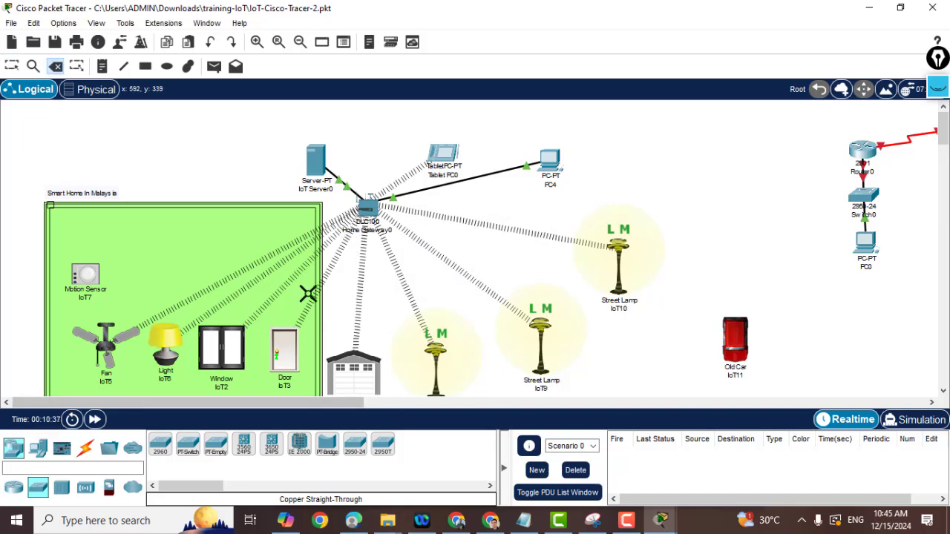
Return to normal selection and open the Fan IoT5 device window.
scroll(245, 278, down, 2)
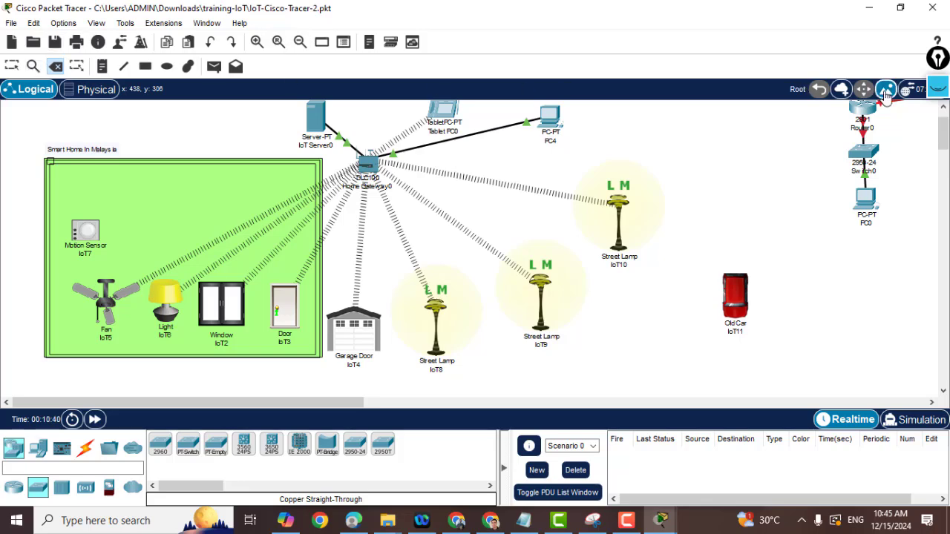
key(Escape)
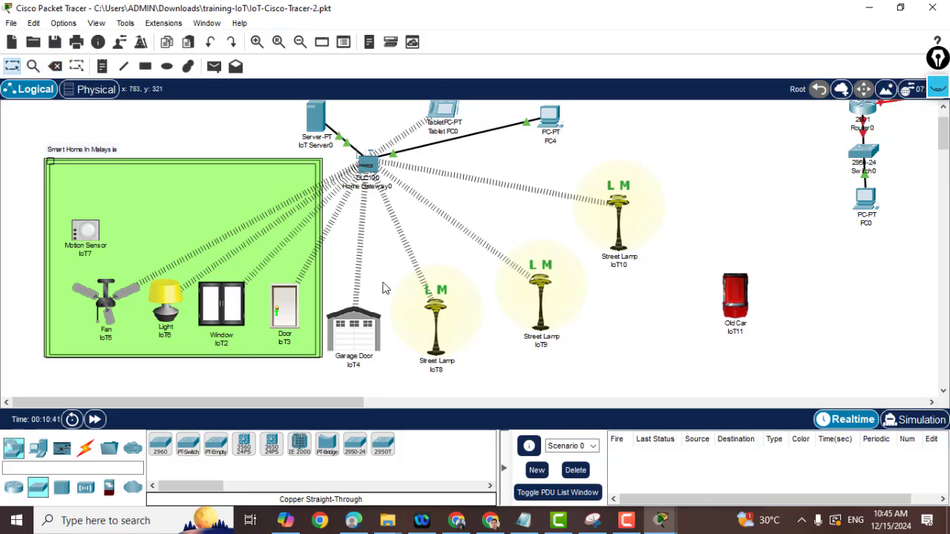
click(102, 300)
key(Escape)
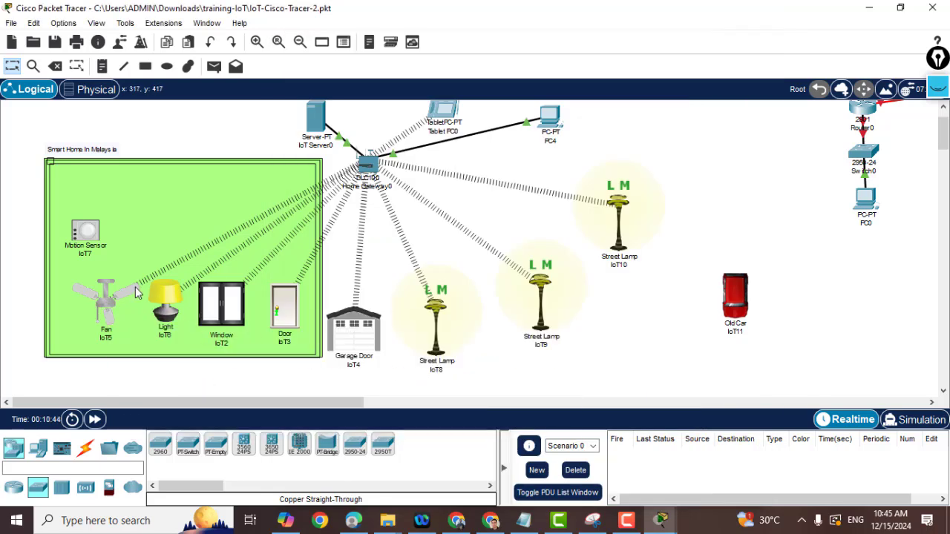
click(104, 298)
Change the fan's Display Name in Config from IoT5 to Home-Fan.
click(369, 49)
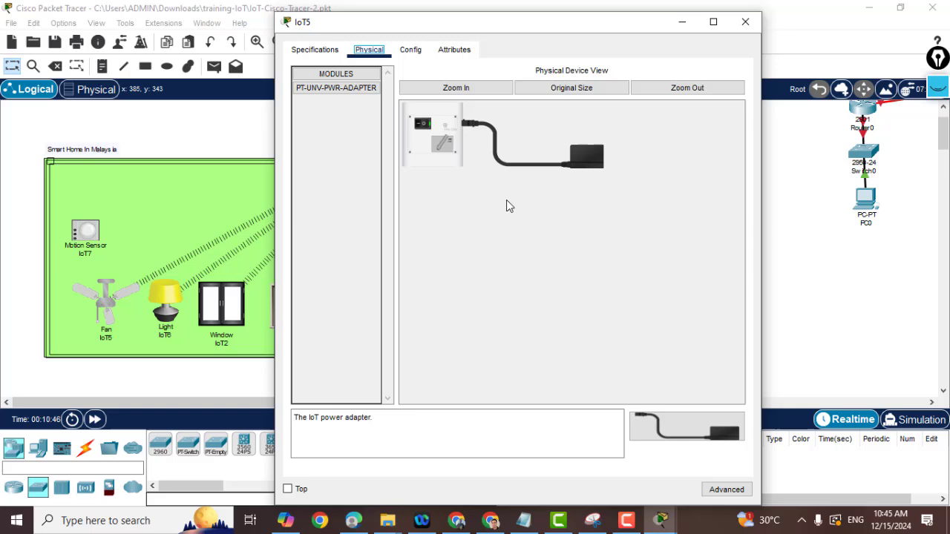
click(411, 50)
click(454, 112)
double_click(460, 113)
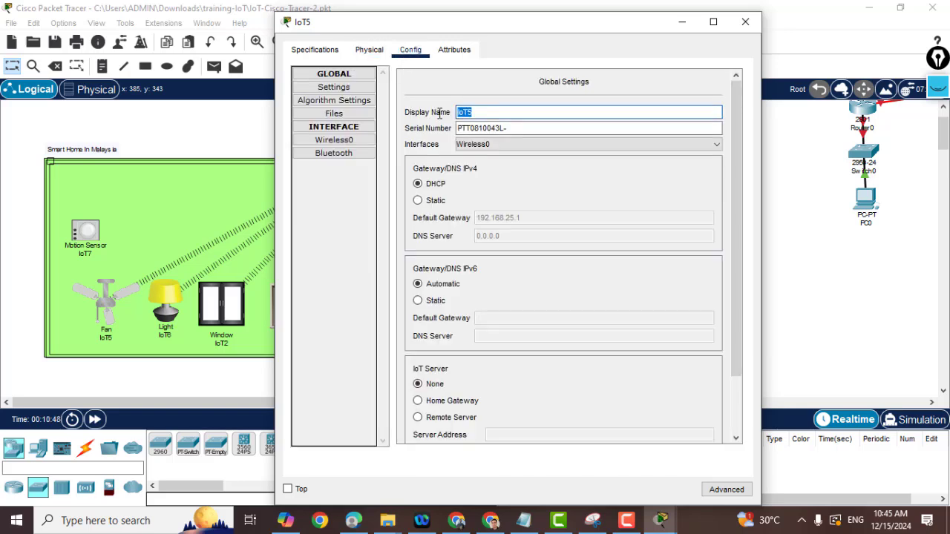
text(Fan)
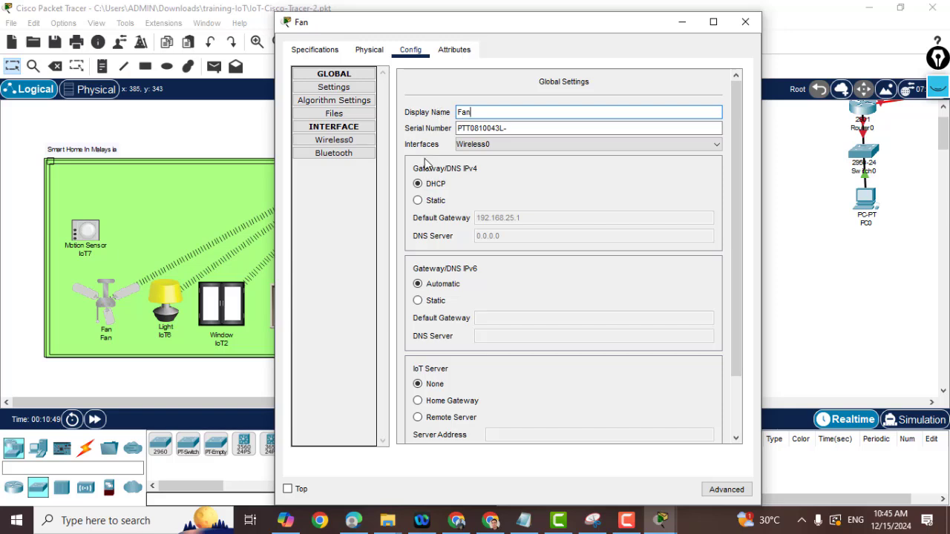
key(Home)
text(Home-)
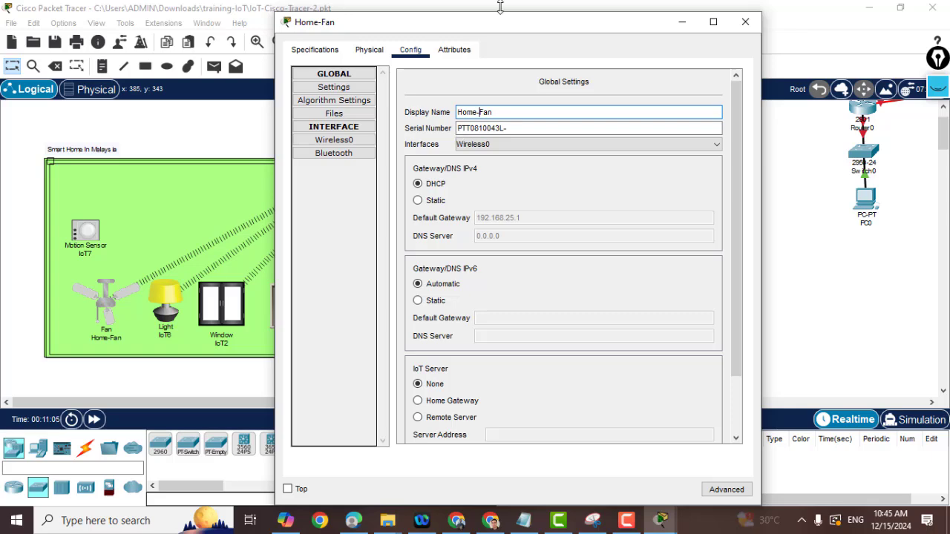
mouse_move(471, 30)
mouse_down()
mouse_move(676, 134)
mouse_move(595, 64)
mouse_up()
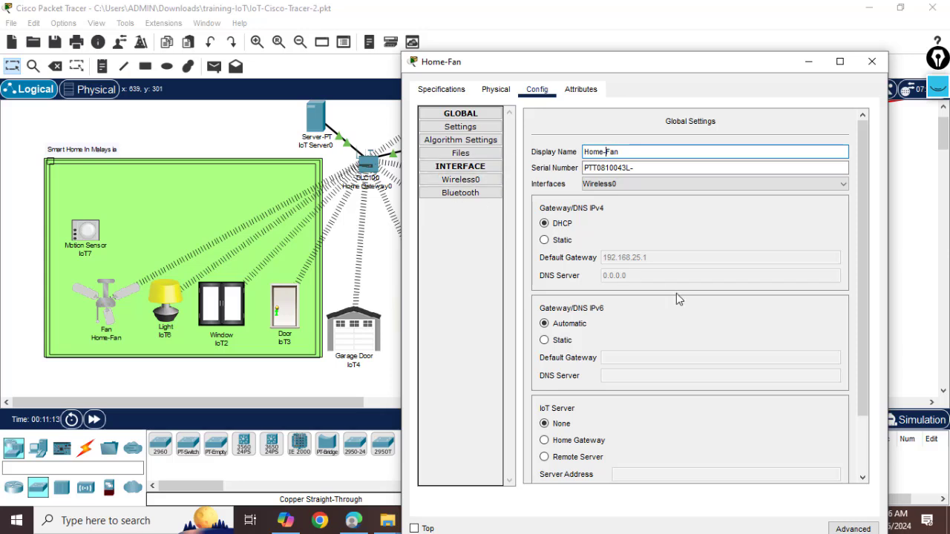
Set the fan's IoT Server option to Remote Server at 192.168.25.25.
scroll(679, 299, down, 2)
click(544, 370)
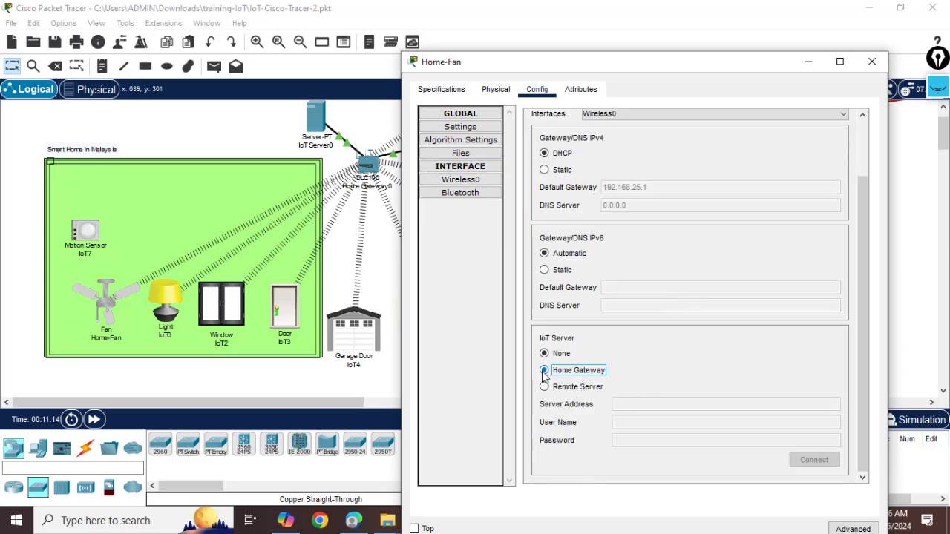
click(544, 387)
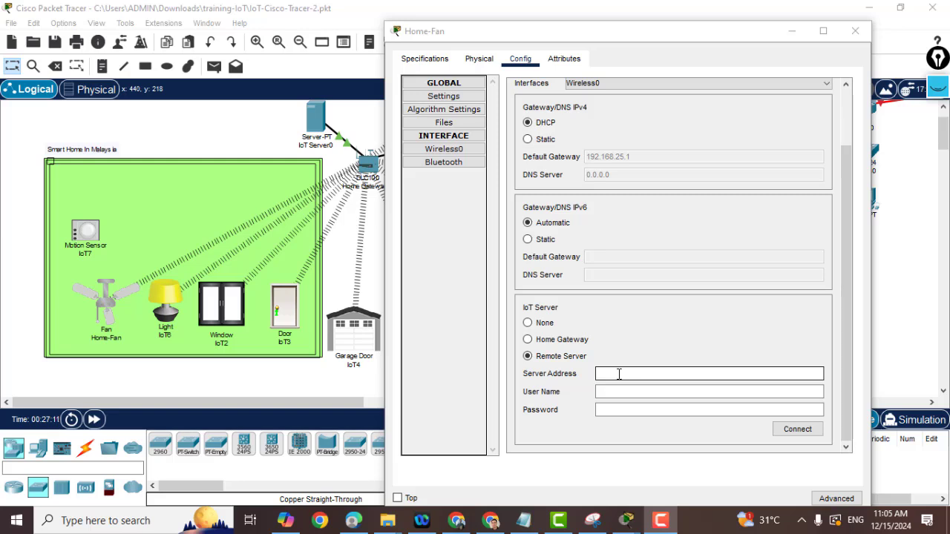
click(619, 374)
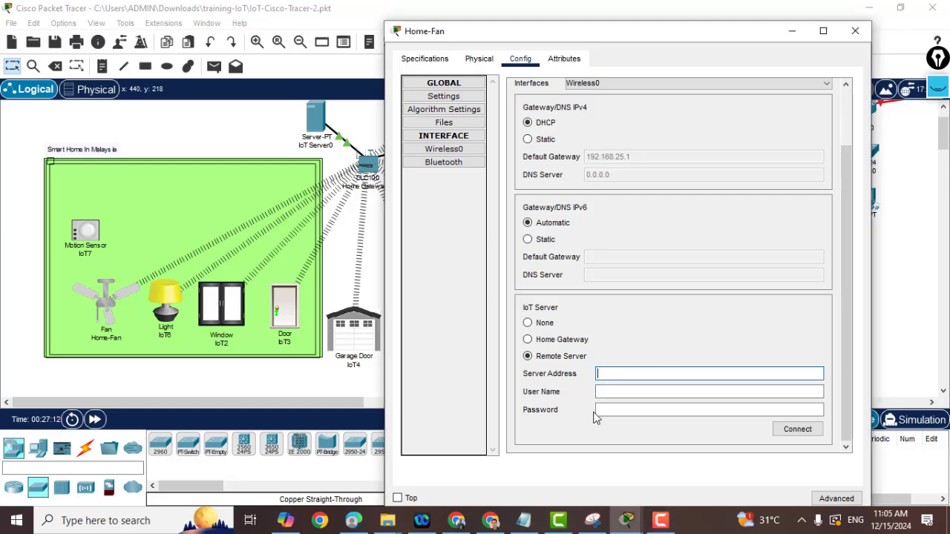
text(192.16)
text(8.)
Enter the server's user name and password, connect, and close the fan's window.
click(622, 410)
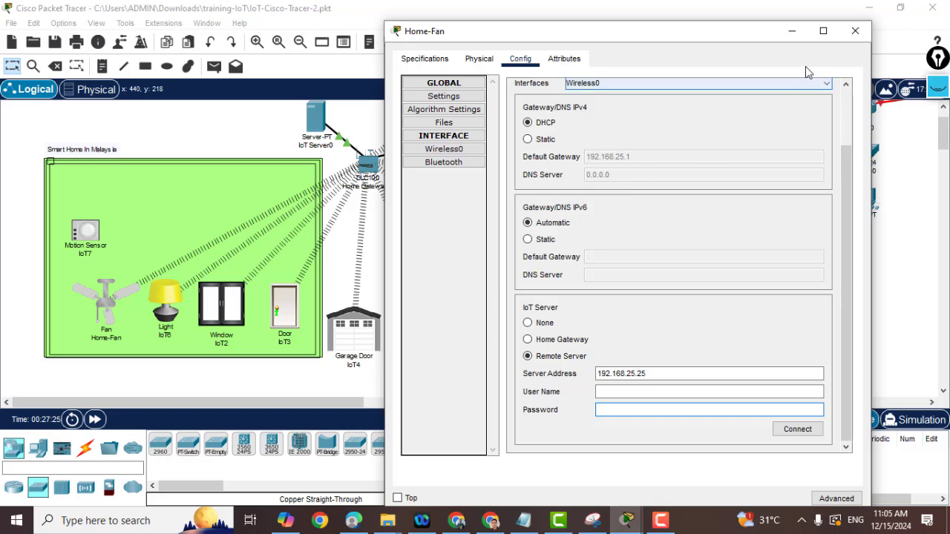
click(616, 388)
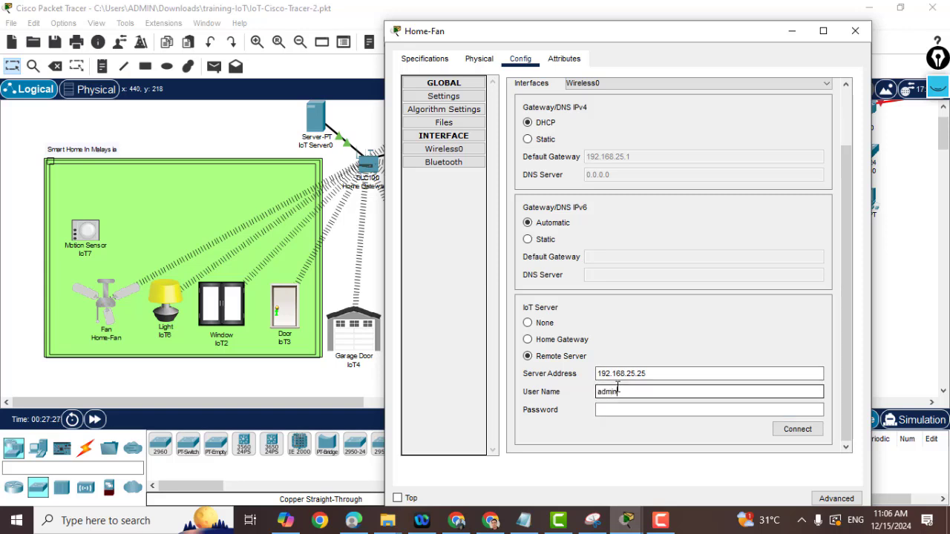
click(601, 409)
text(adm)
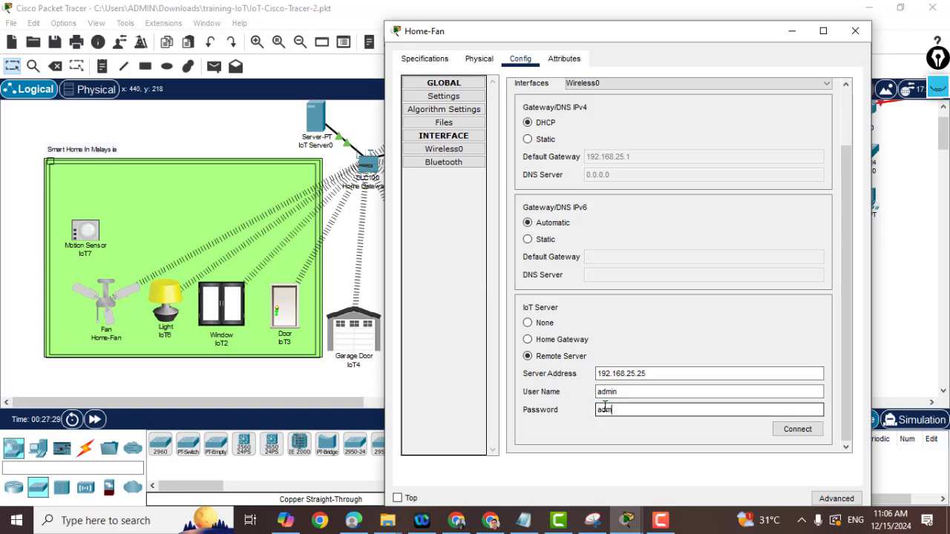
text(in)
click(799, 429)
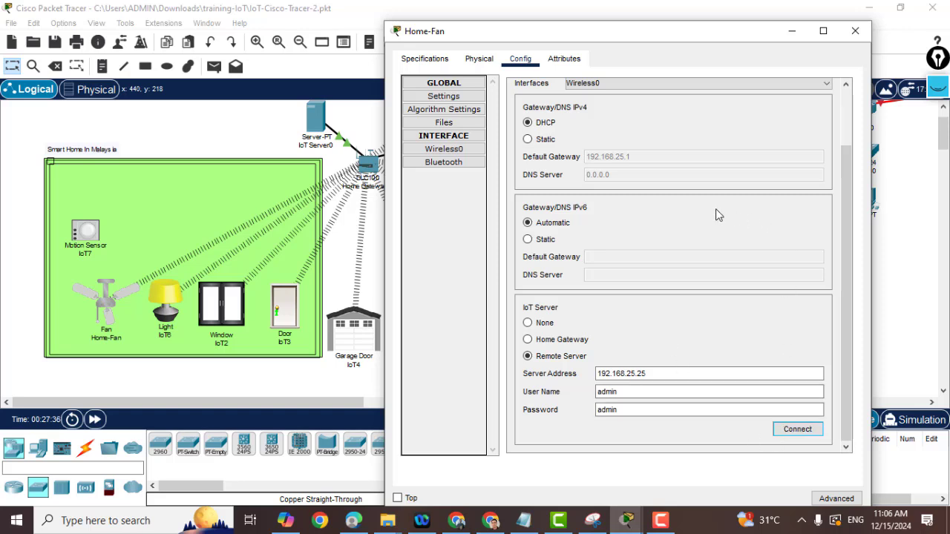
click(793, 34)
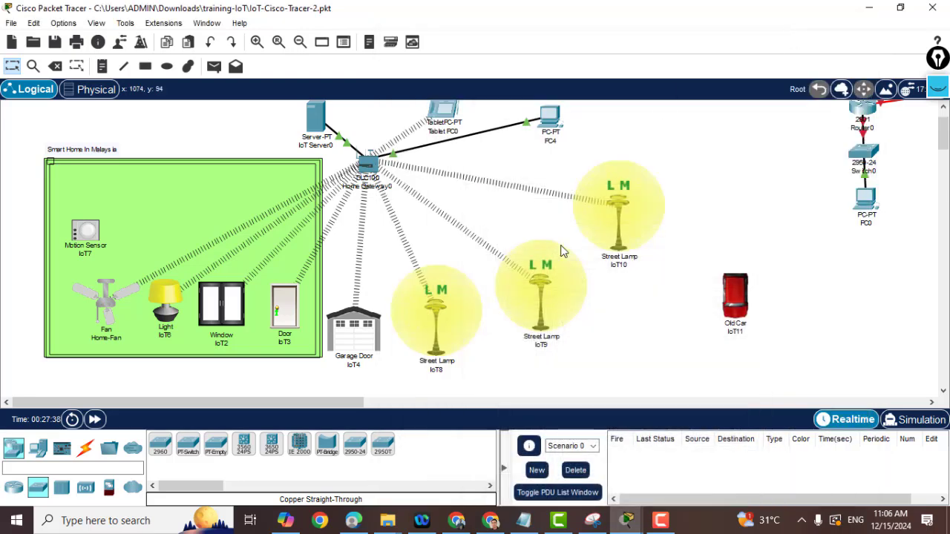
Open Tablet PC0's Desktop applications and select Web Browser.
click(443, 117)
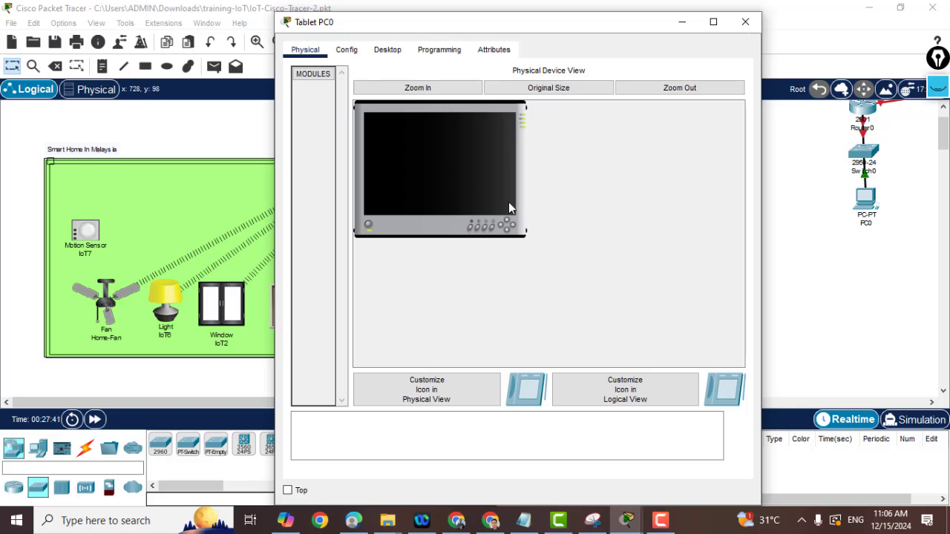
click(386, 52)
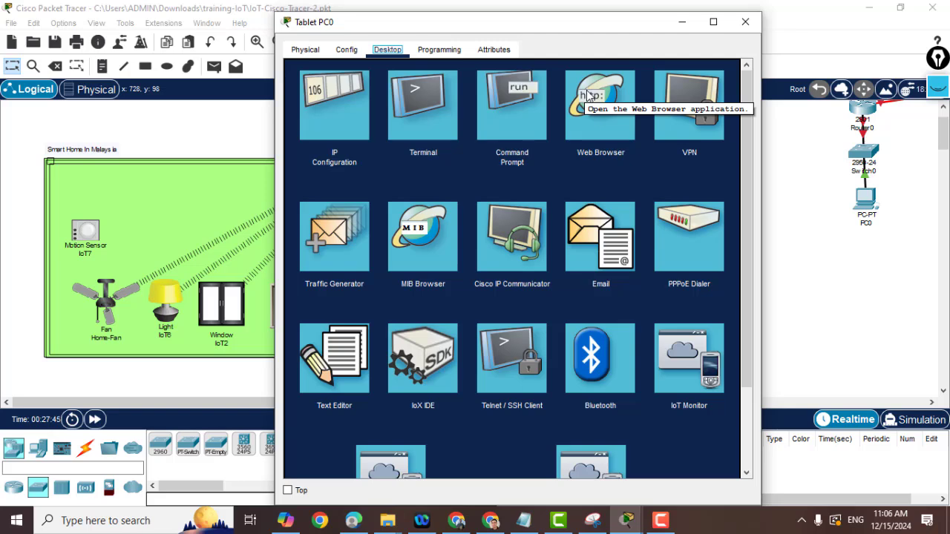
click(614, 106)
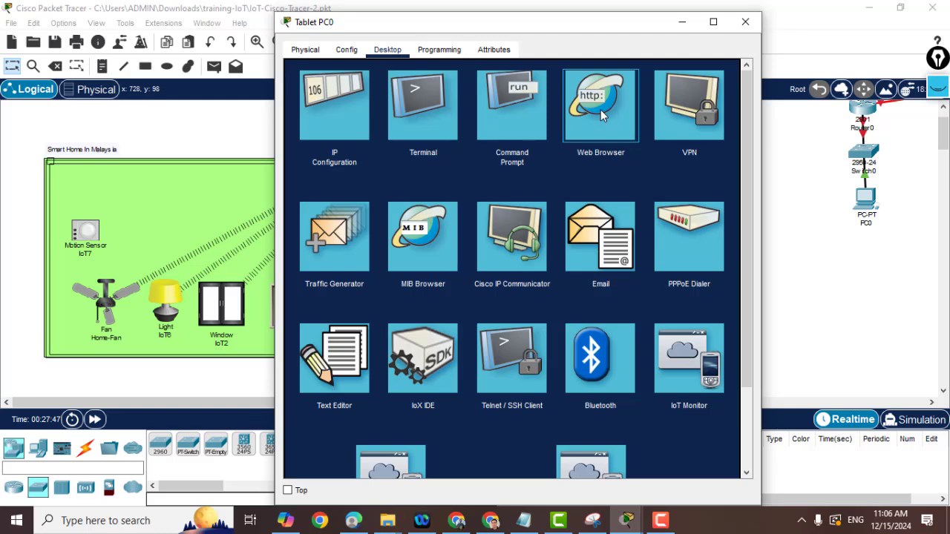
click(584, 125)
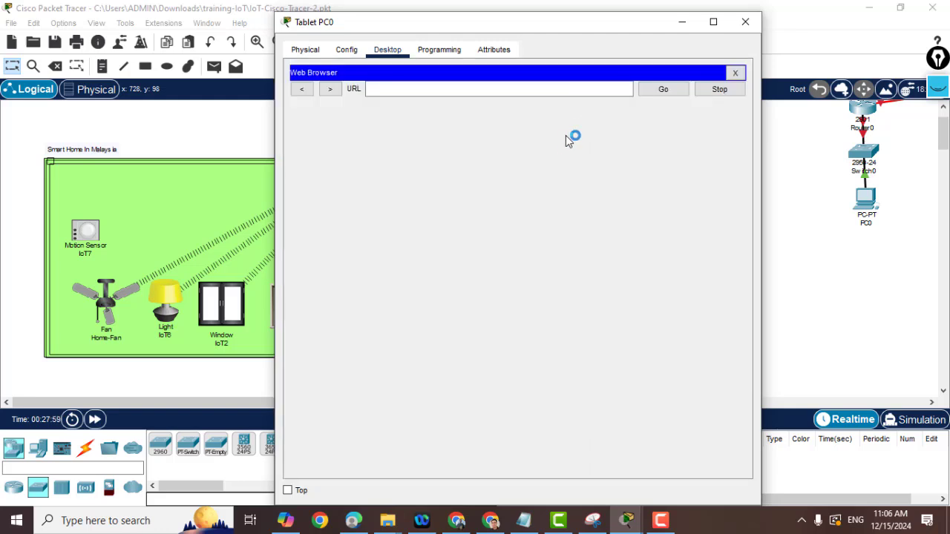
click(415, 90)
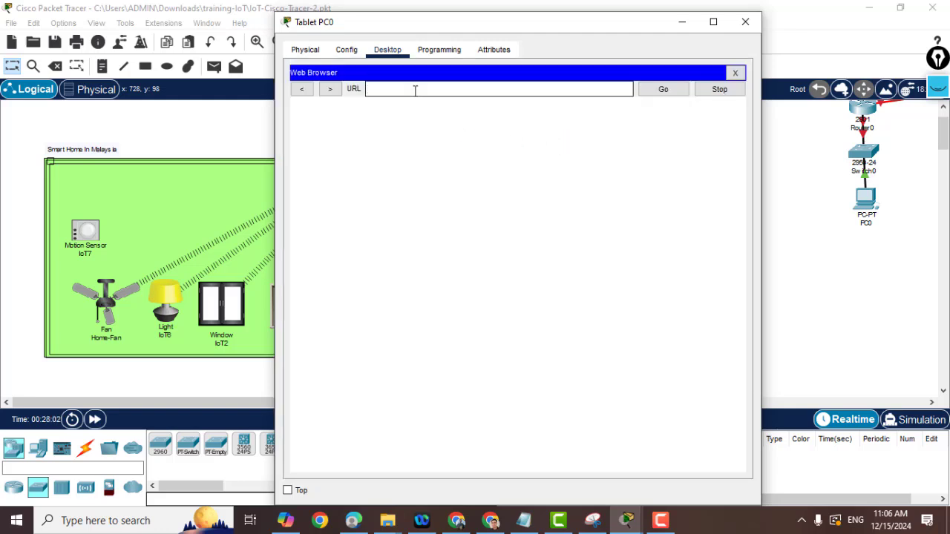
text(192)
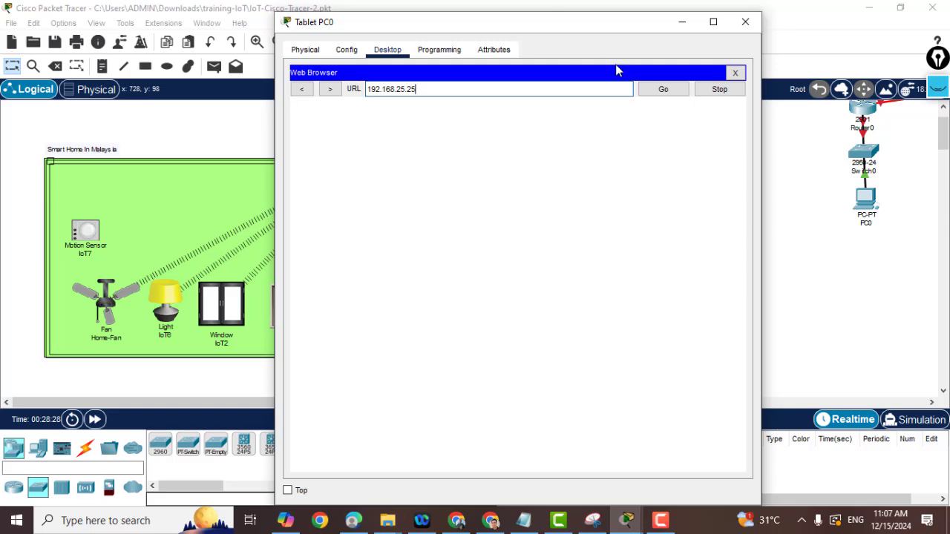
click(662, 89)
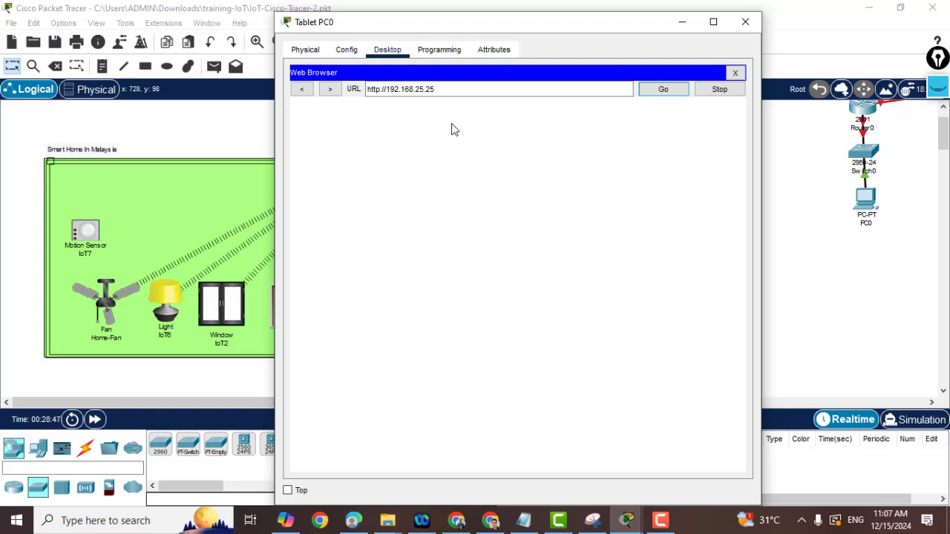
click(646, 91)
mouse_move(379, 30)
mouse_down()
mouse_move(531, 59)
mouse_move(490, 79)
mouse_move(519, 68)
mouse_up()
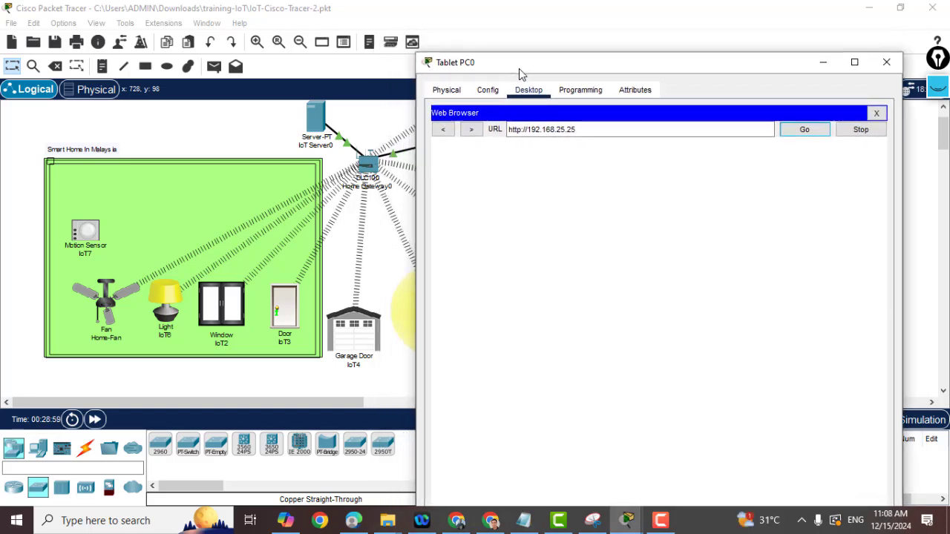
Load the Registration Server Login page and sign in with a username and password, which fails.
click(788, 139)
click(805, 130)
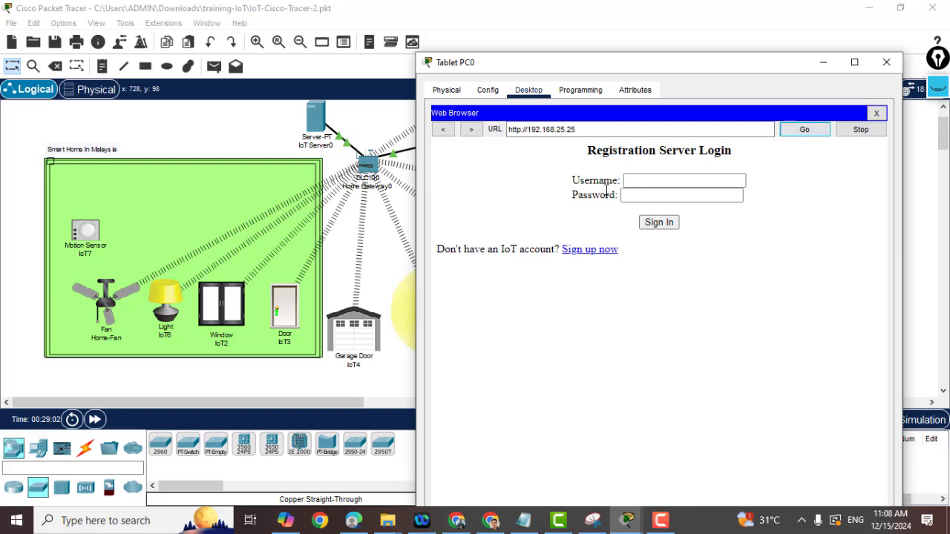
click(643, 181)
text(adm)
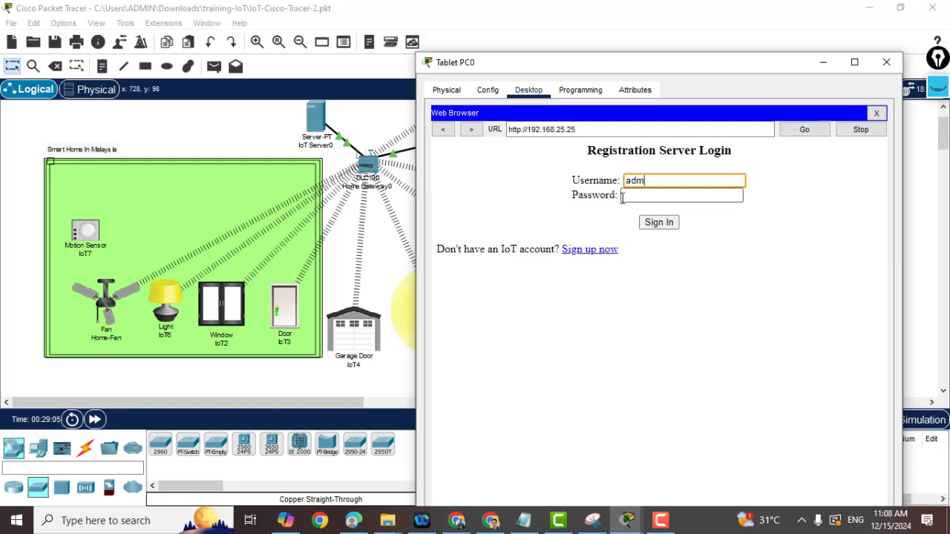
text(in)
click(631, 197)
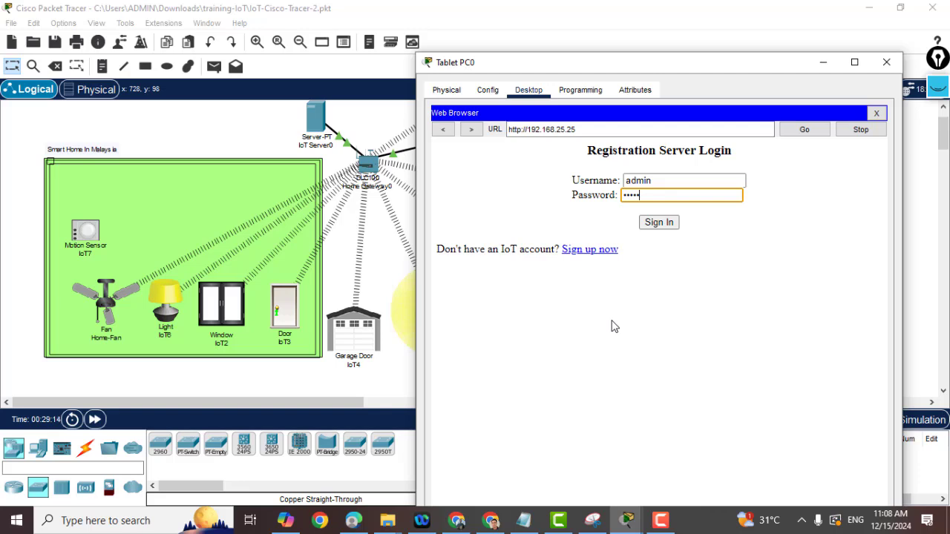
click(664, 222)
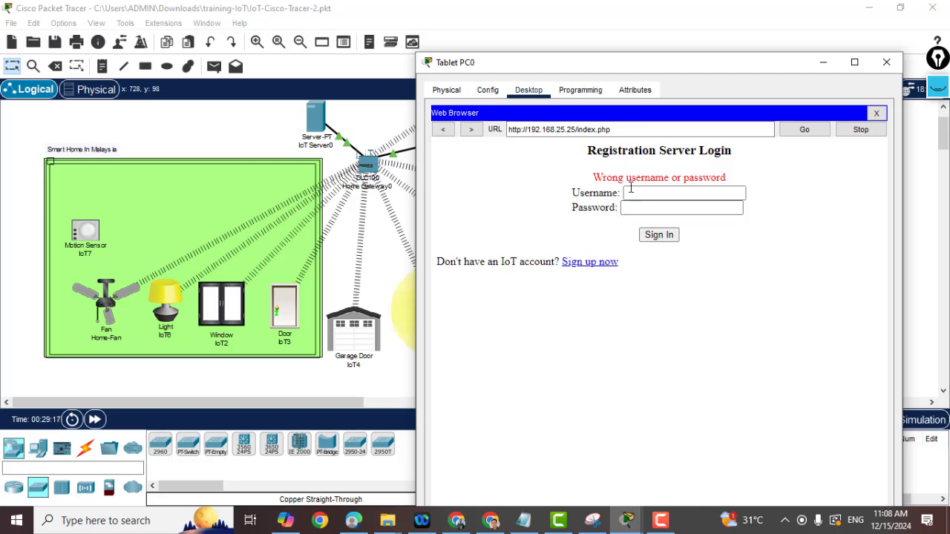
Sign up for a new registration server account with a username and password.
click(582, 264)
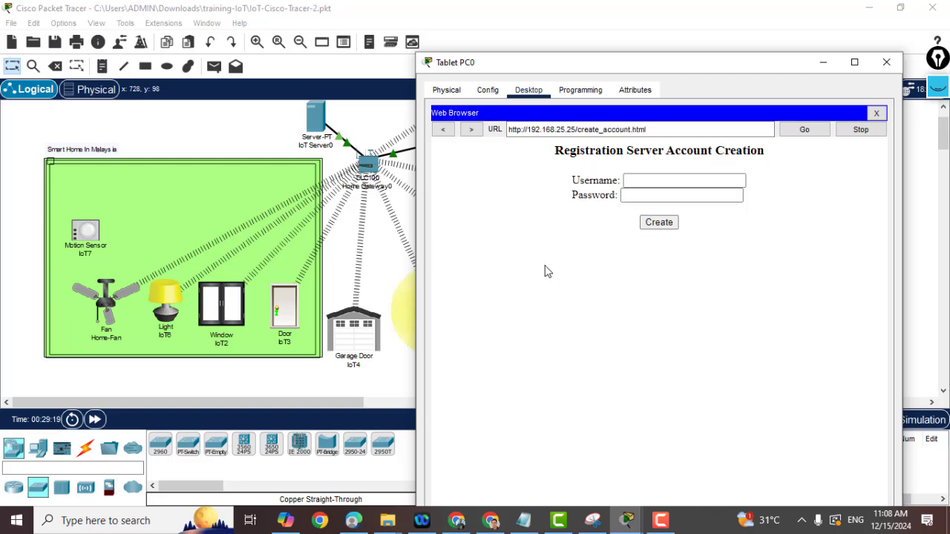
click(631, 180)
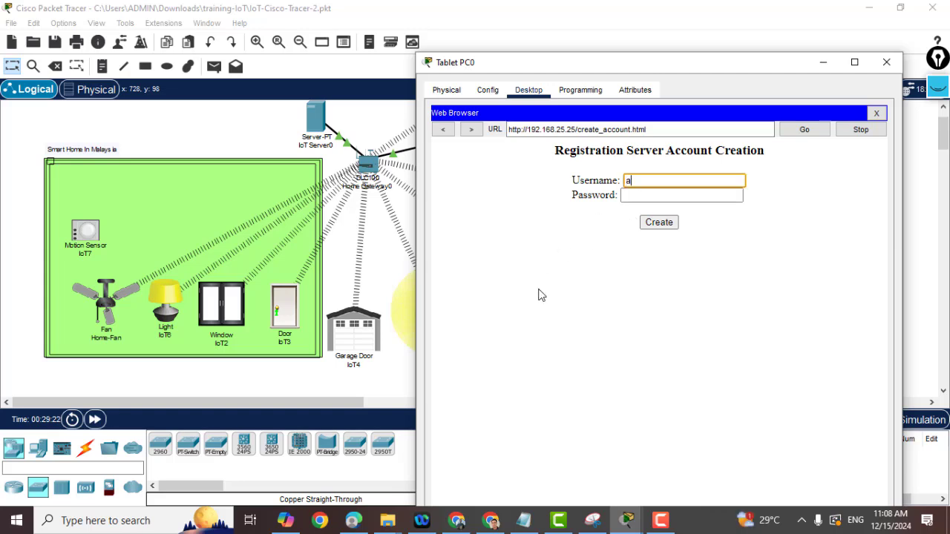
text(a)
text(d)
click(633, 195)
text(admin)
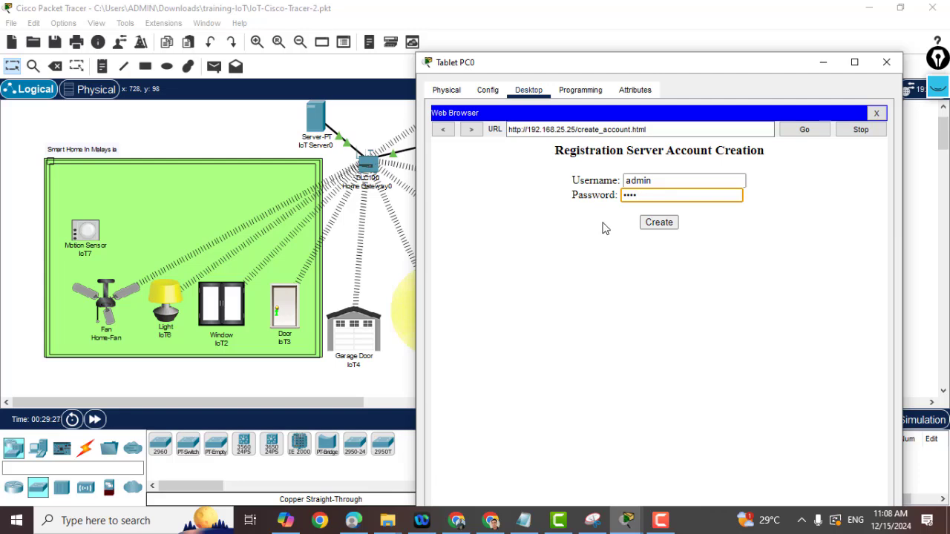
key(BackSpace)
key(BackSpace)
key(BackSpace)
key(BackSpace)
click(644, 223)
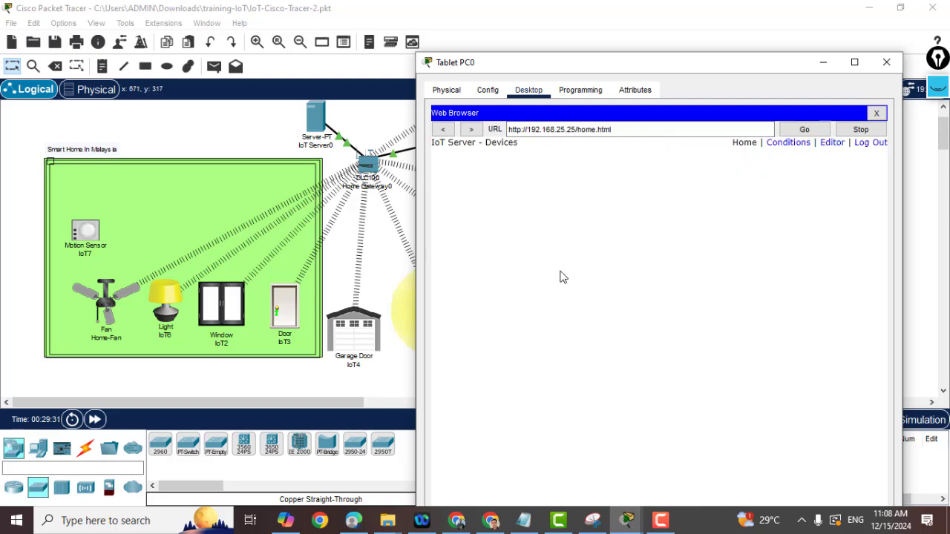
click(824, 64)
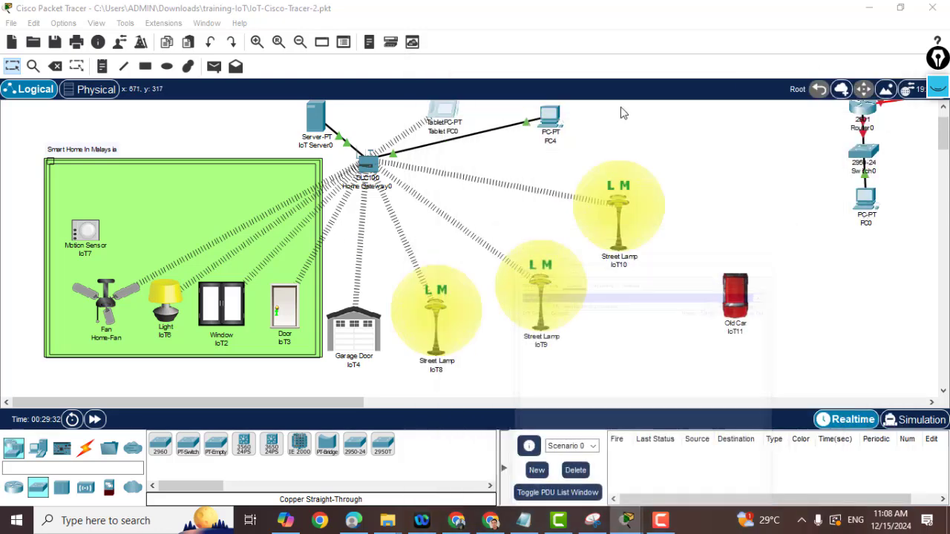
Reconnect Home-Fan to remote server 192.168.25.25 with the login details, then set the window aside.
click(106, 300)
click(626, 402)
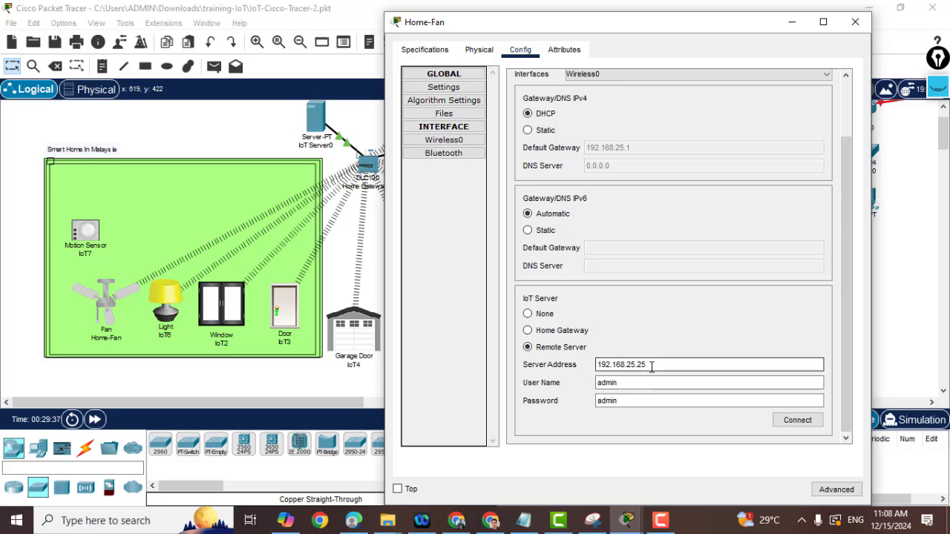
click(782, 420)
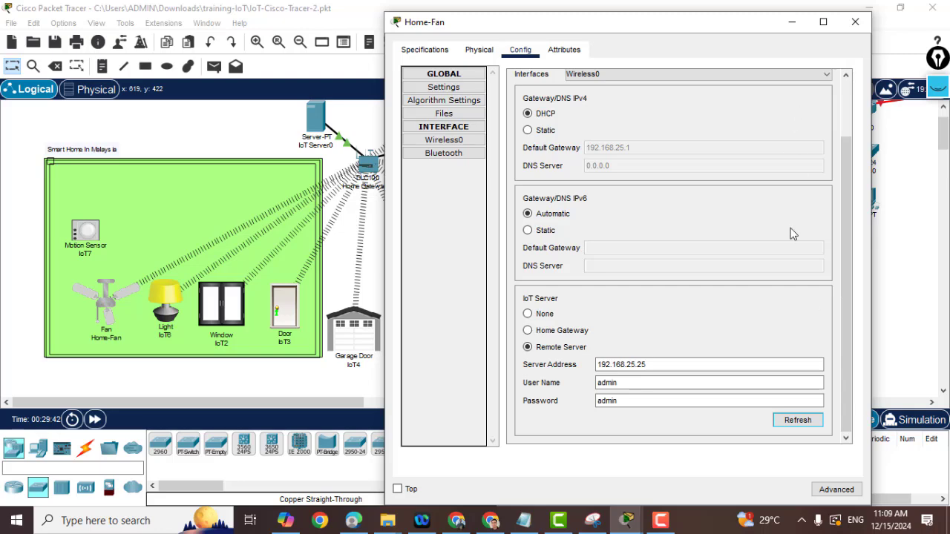
click(791, 25)
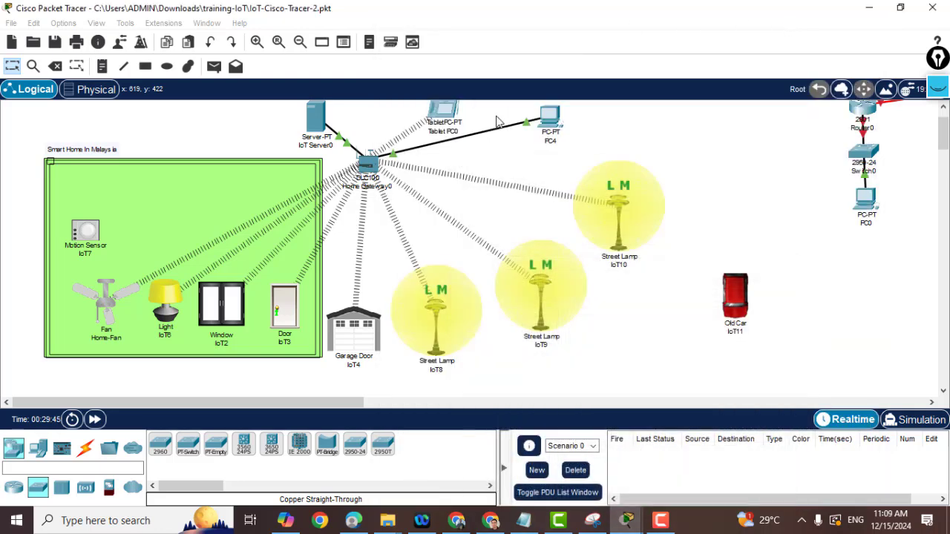
Open Tablet PC0 to check the IoT server.
click(447, 113)
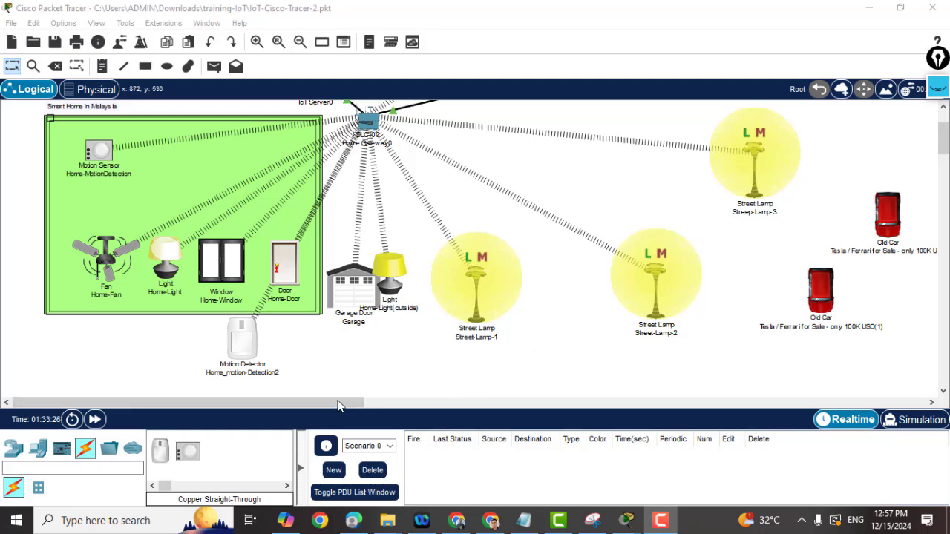
On Tablet PC0, review the Config and Programming pages, then list the eleven registered IoT devices.
scroll(398, 346, up, 1)
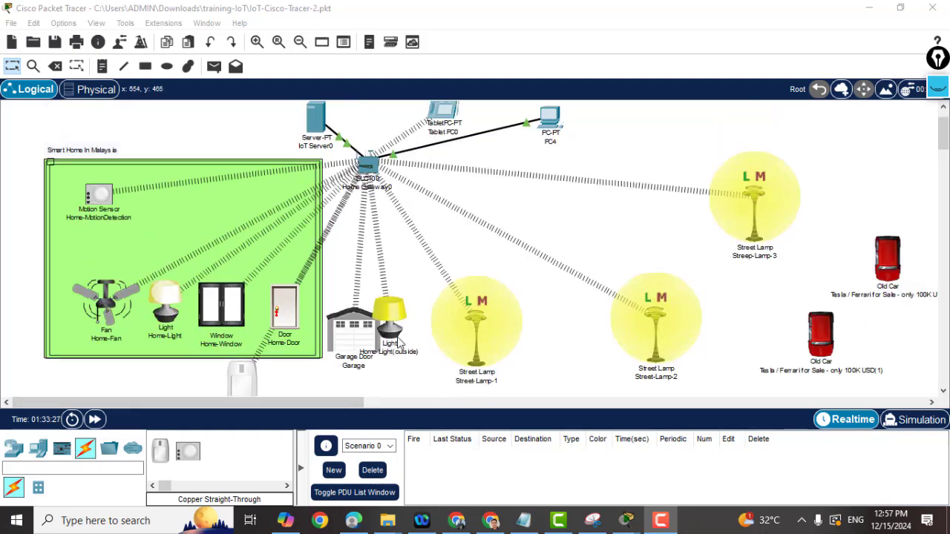
click(443, 118)
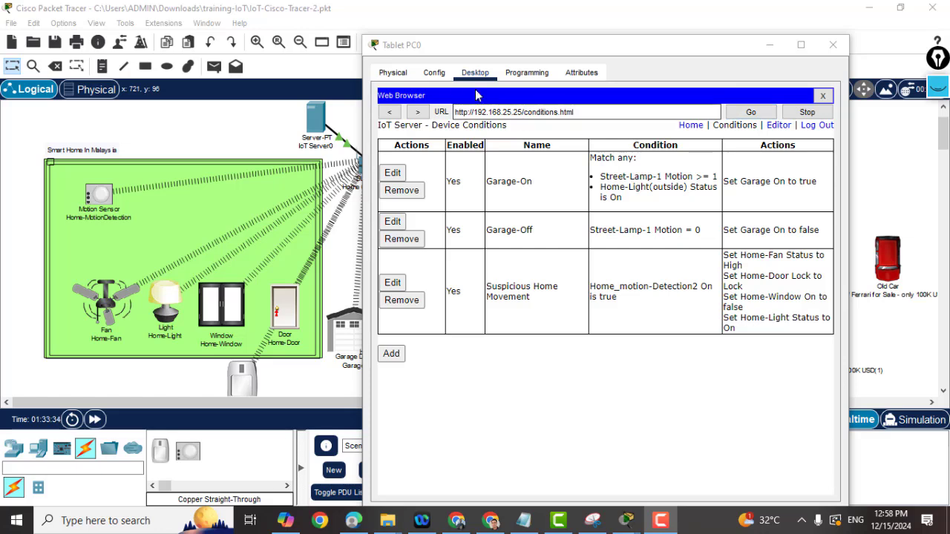
click(435, 74)
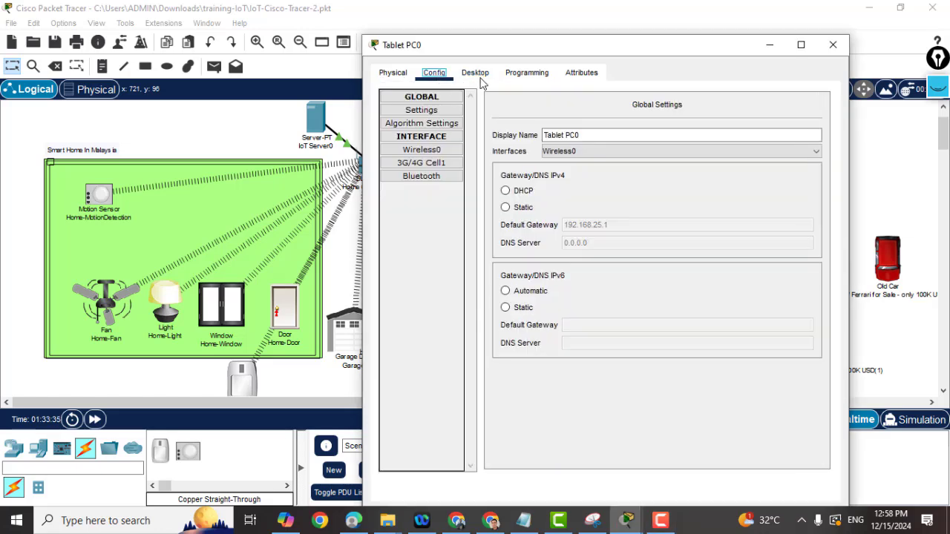
click(521, 74)
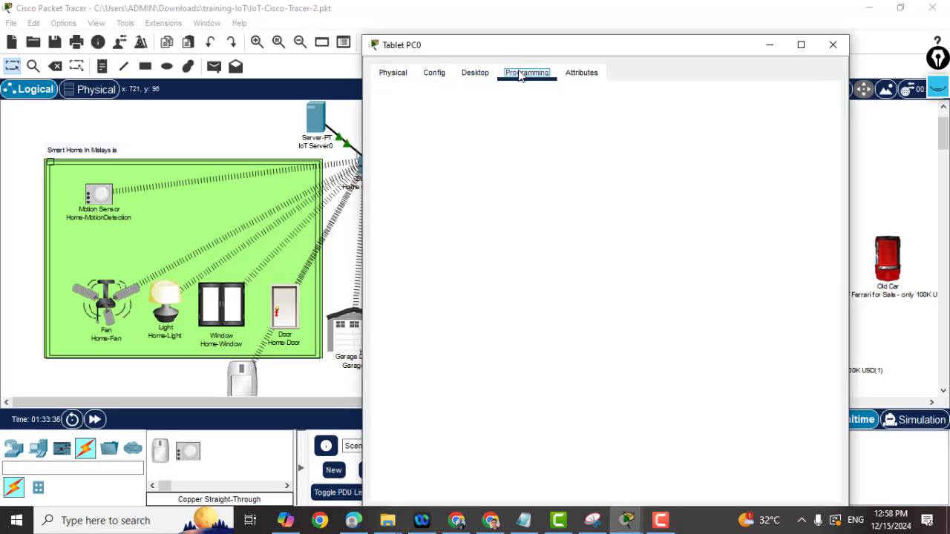
click(479, 74)
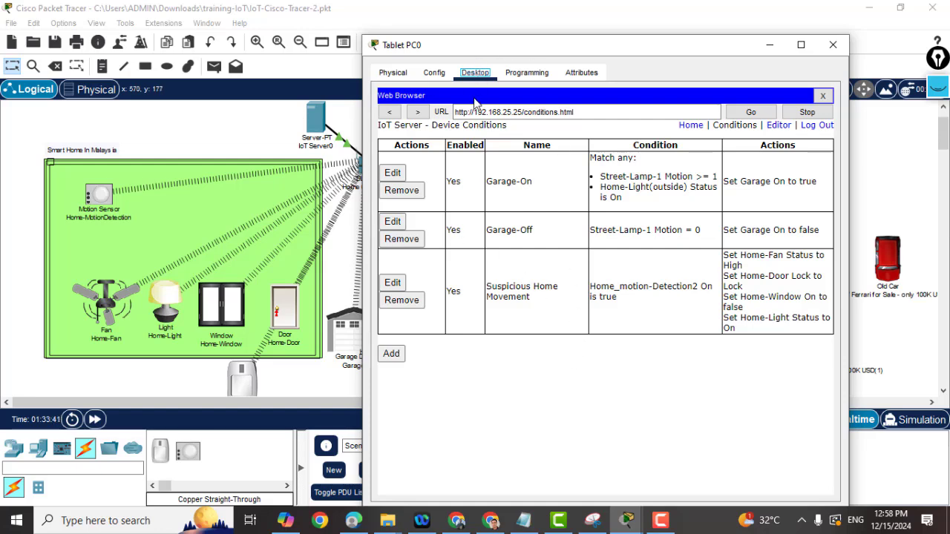
click(691, 125)
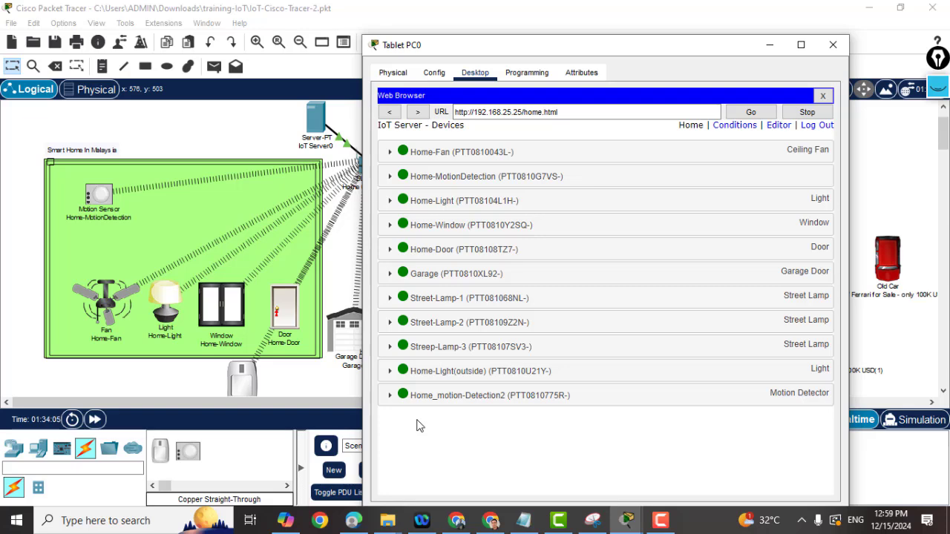
Open the Garage-On rule for editing and set its Match to All.
click(735, 126)
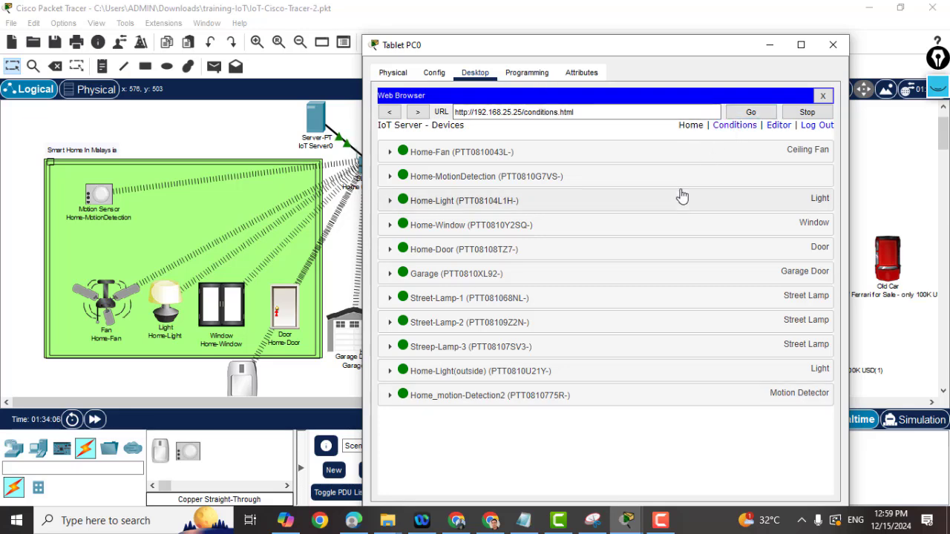
click(735, 126)
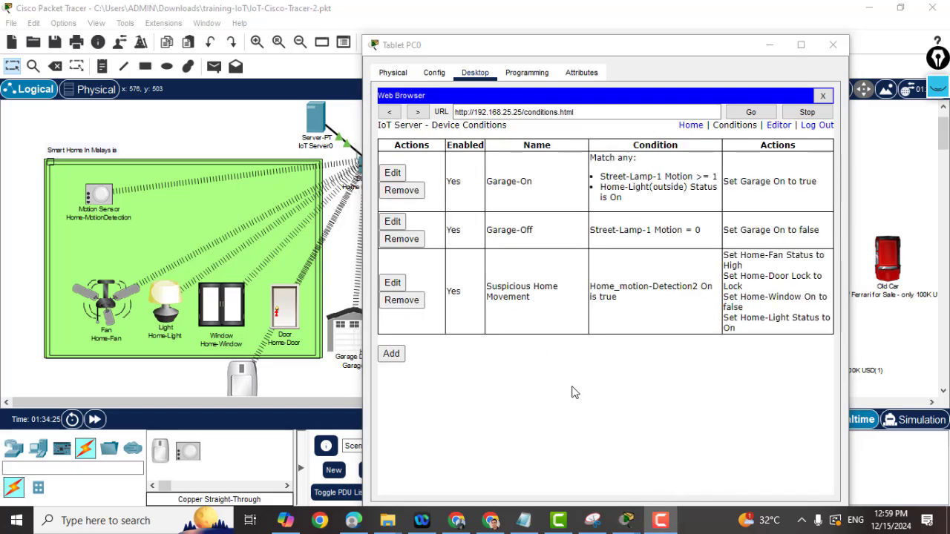
click(393, 172)
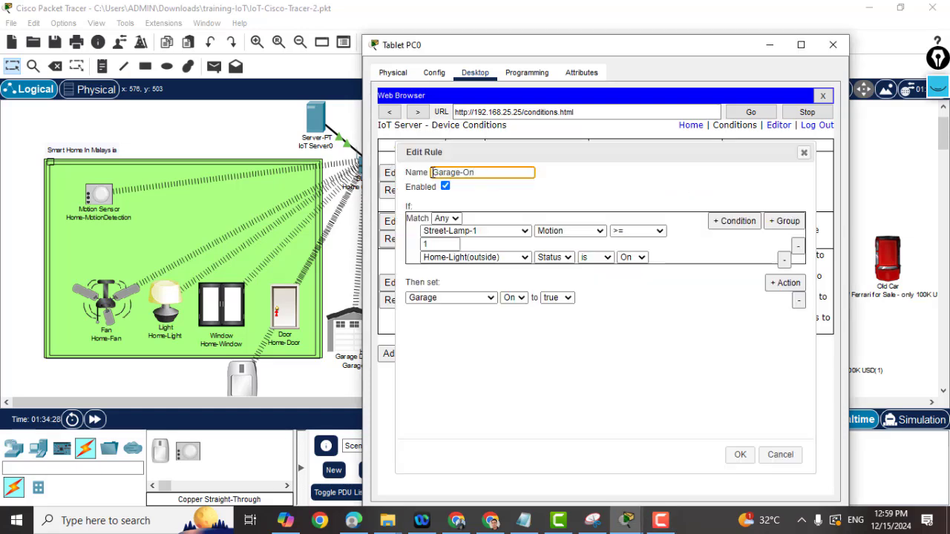
drag(484, 172, 427, 179)
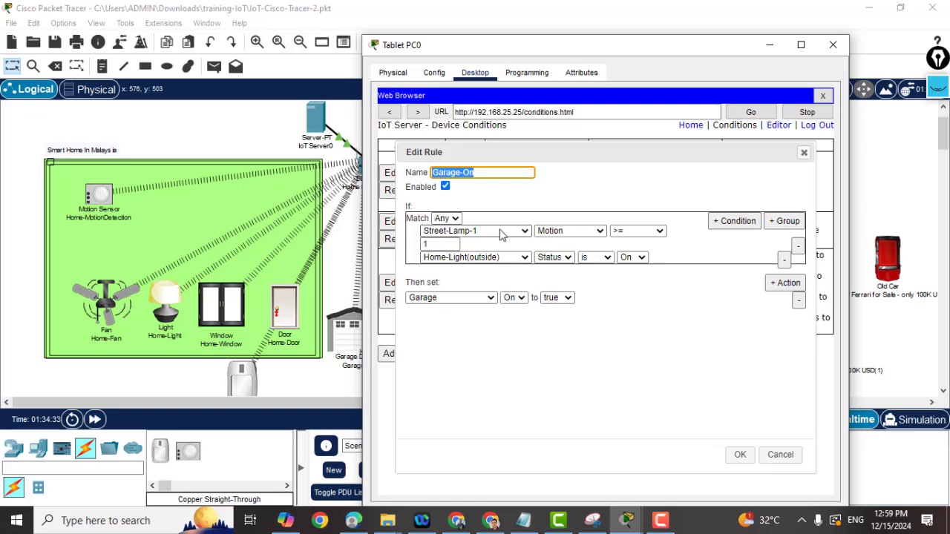
click(454, 218)
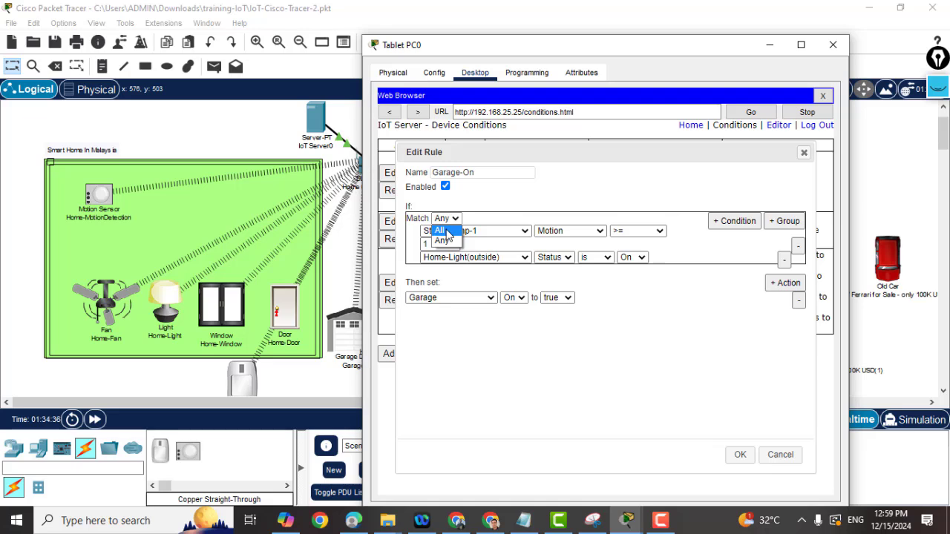
click(442, 231)
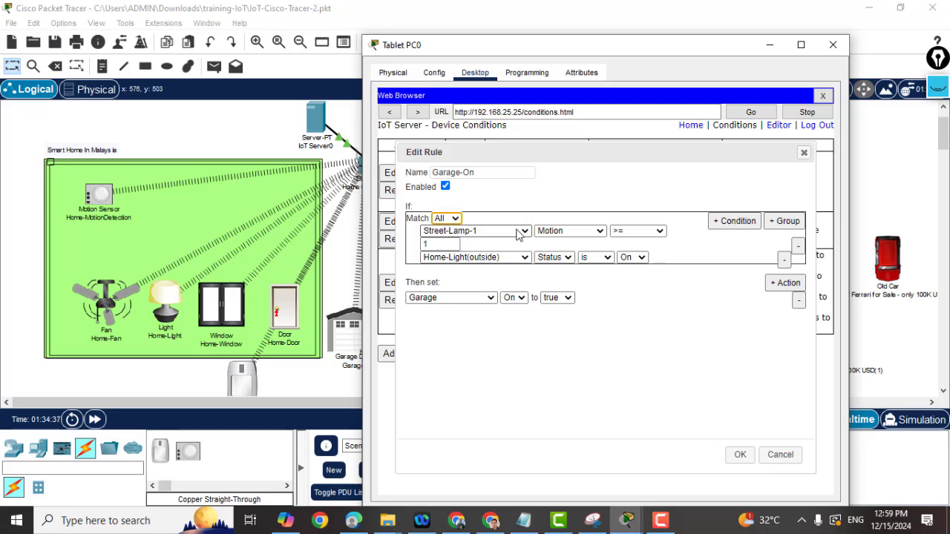
Keep the first condition as Street-Lamp-1 Motion >=.
click(461, 231)
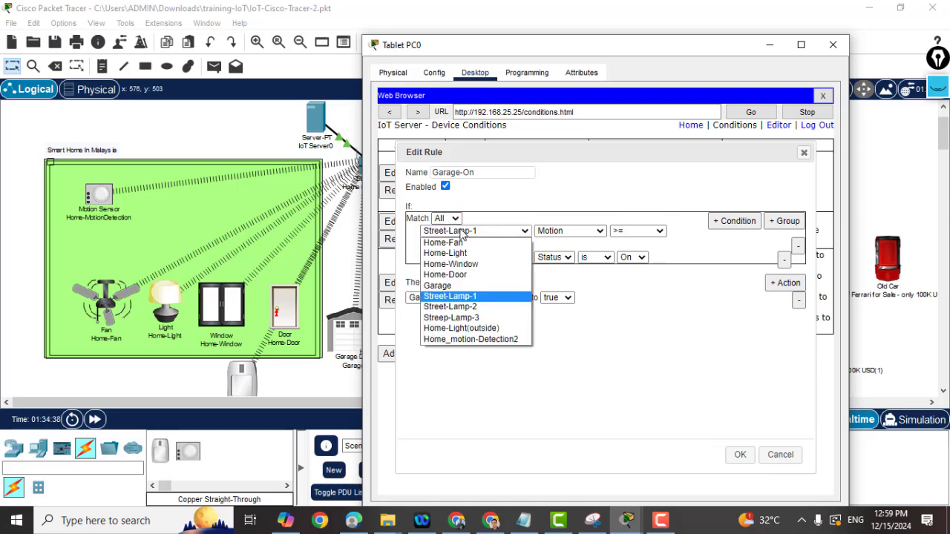
click(418, 46)
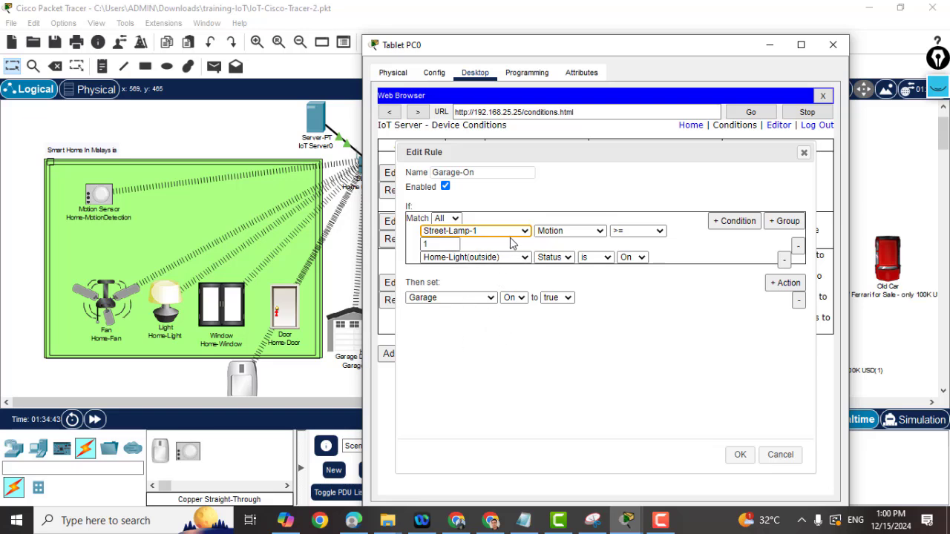
click(600, 231)
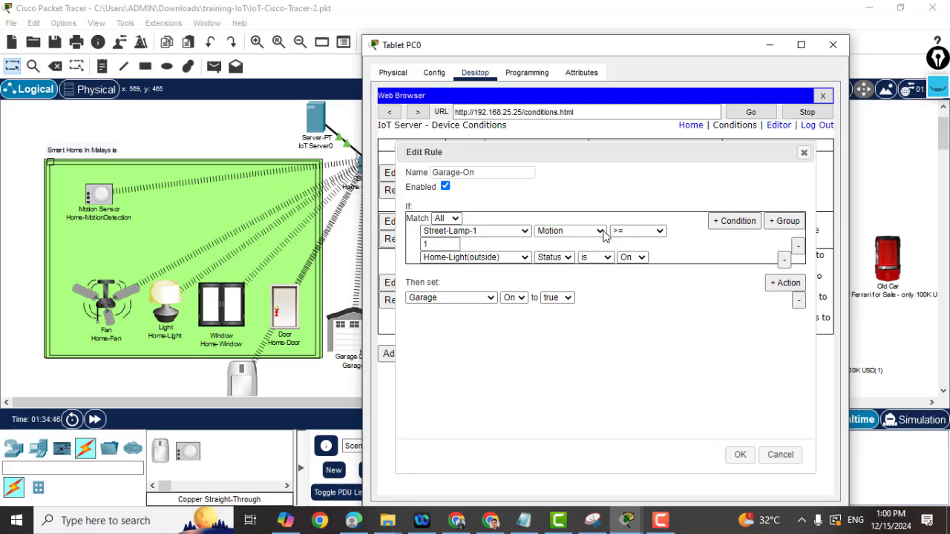
click(592, 265)
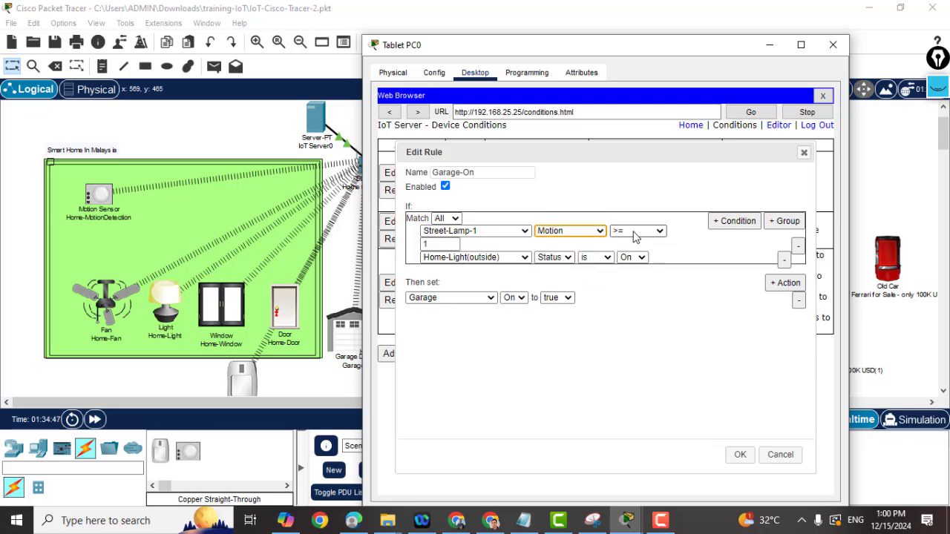
click(664, 232)
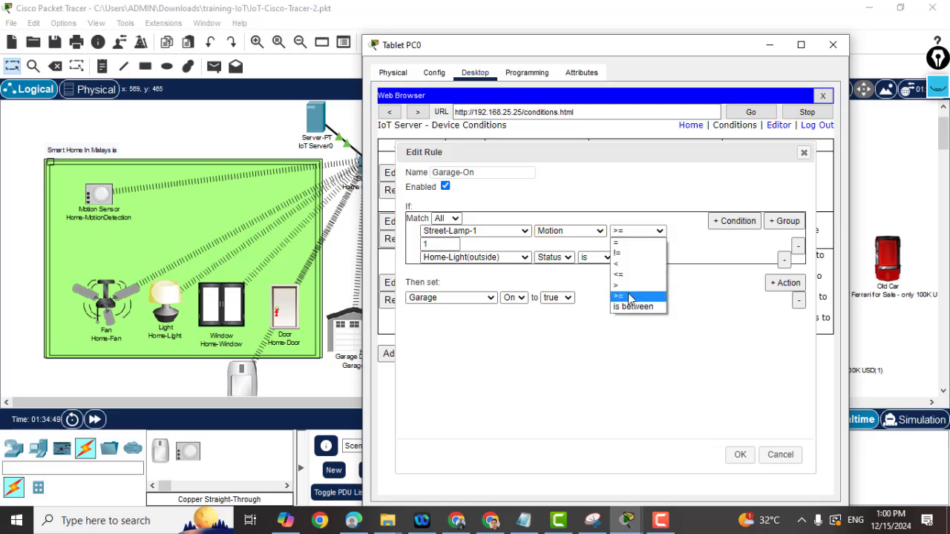
click(631, 296)
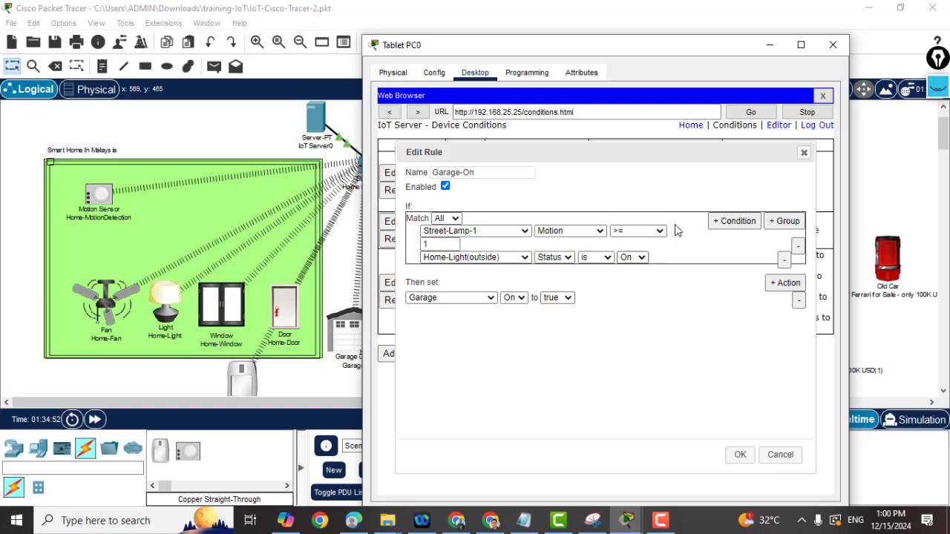
Keep the threshold at 1 and the action setting Garage On to true.
double_click(438, 244)
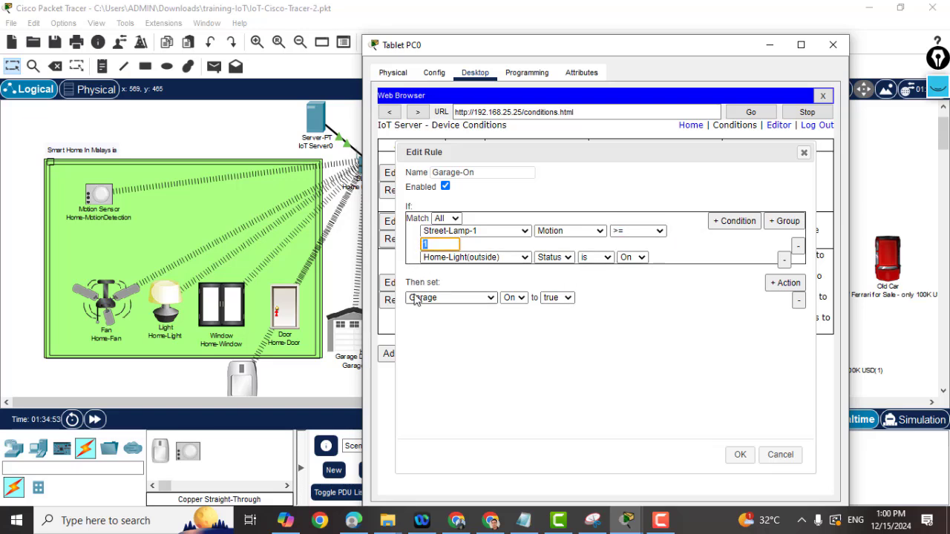
click(491, 280)
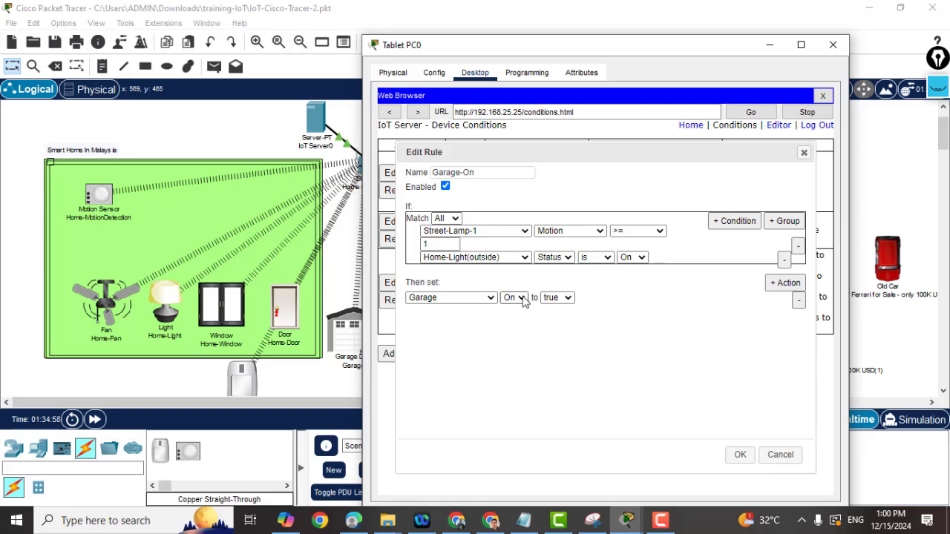
click(522, 298)
click(512, 309)
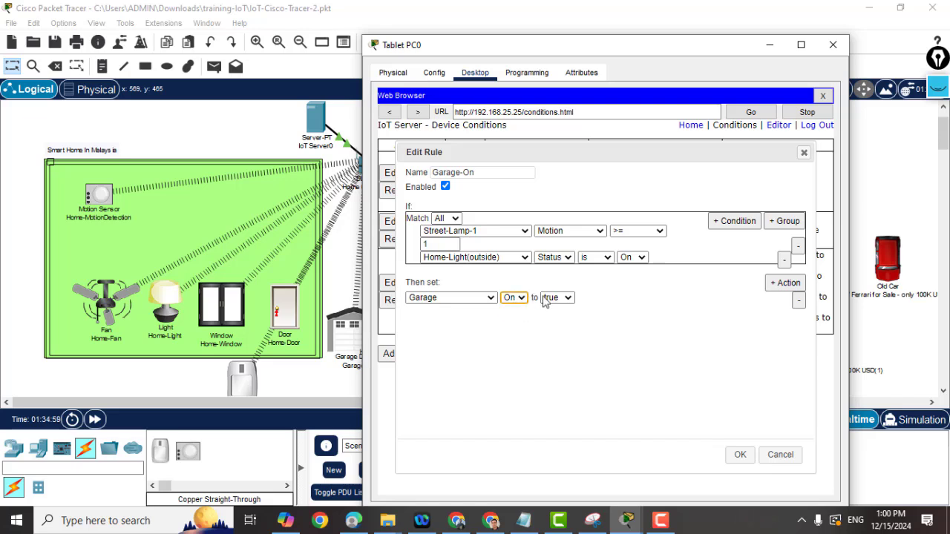
click(569, 299)
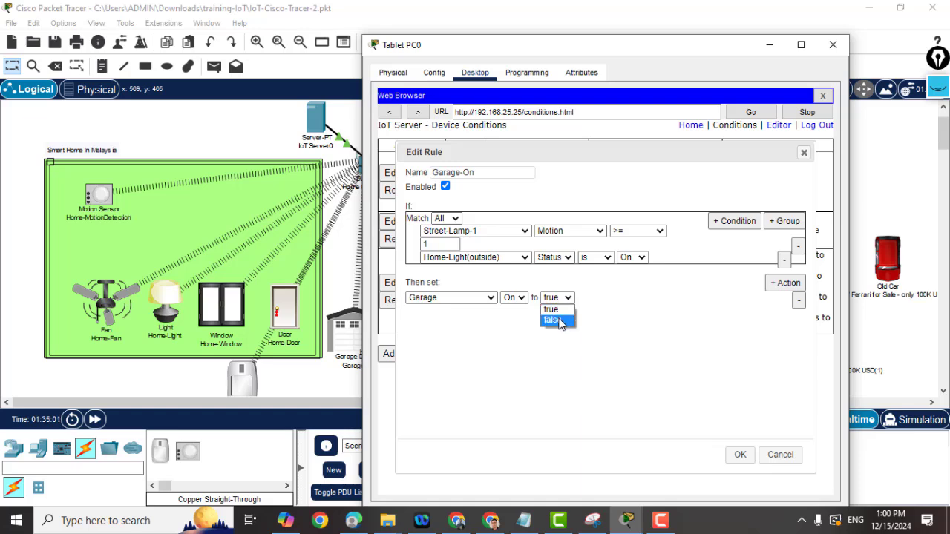
click(509, 278)
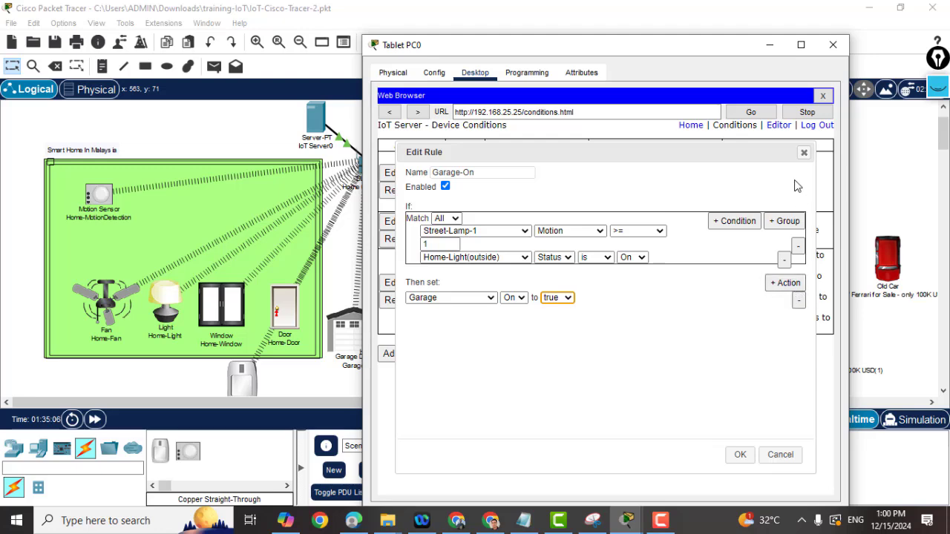
Move the tablet right, reopen the saved Garage-On rule to review it, then close without saving.
click(804, 159)
drag(563, 49, 697, 35)
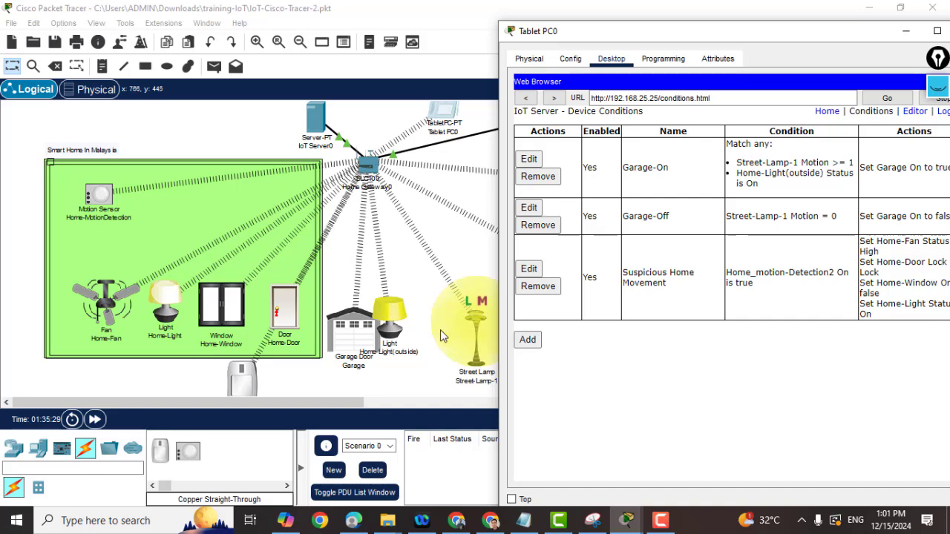
click(533, 160)
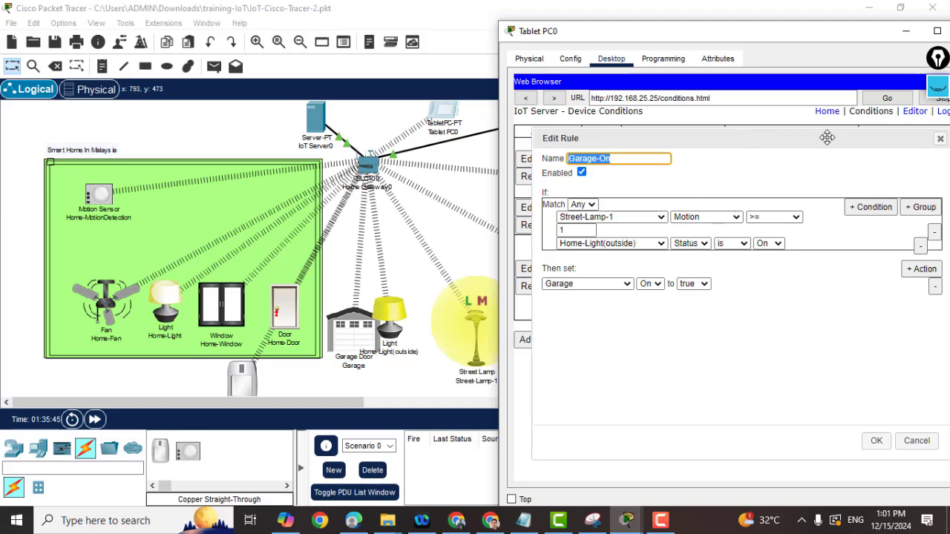
drag(779, 146, 762, 151)
click(924, 147)
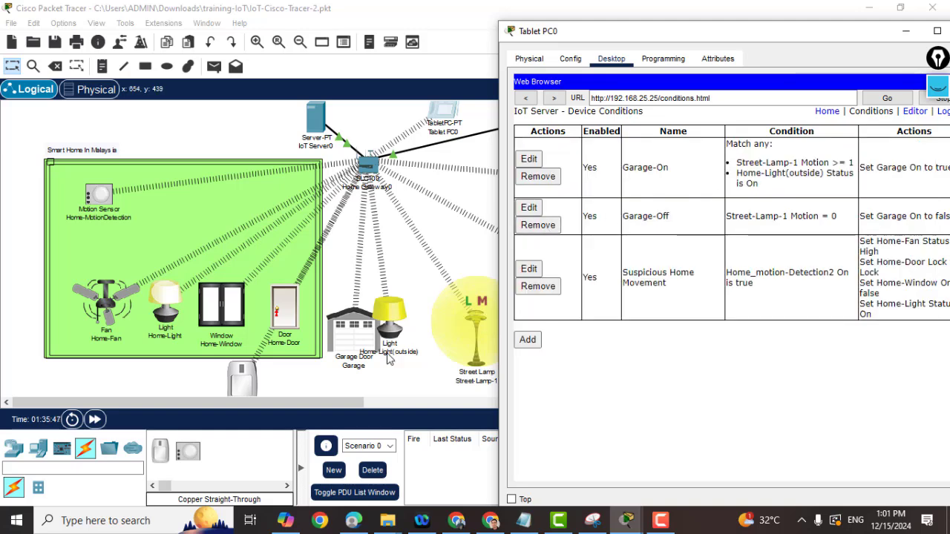
click(529, 208)
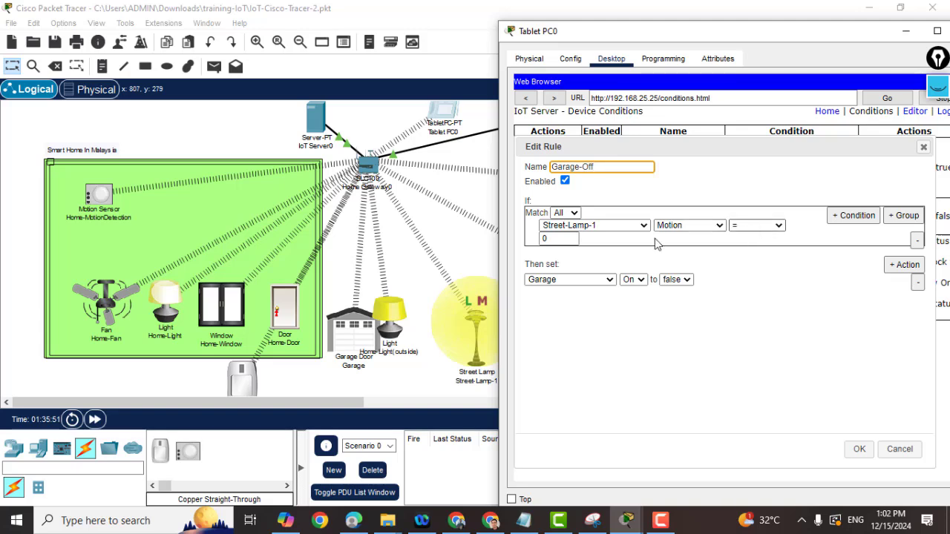
click(557, 239)
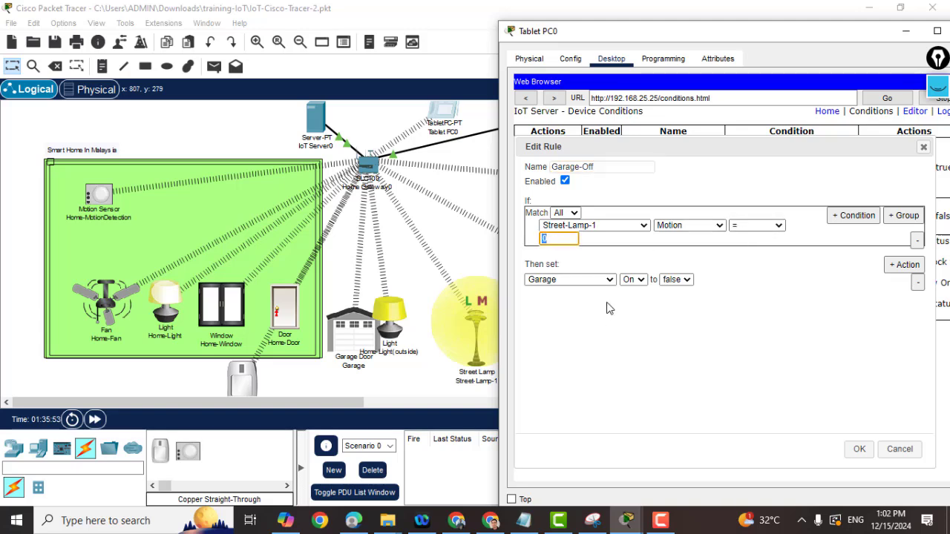
click(678, 280)
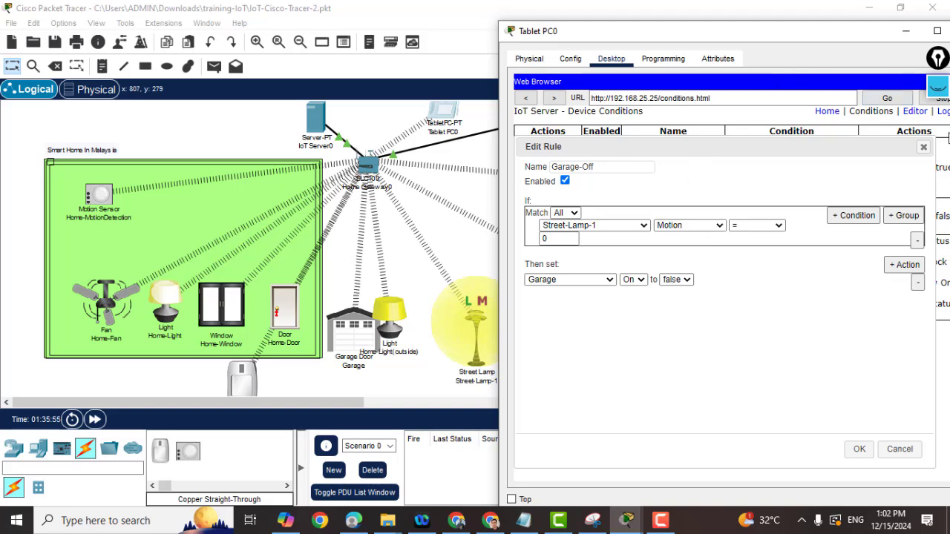
click(924, 147)
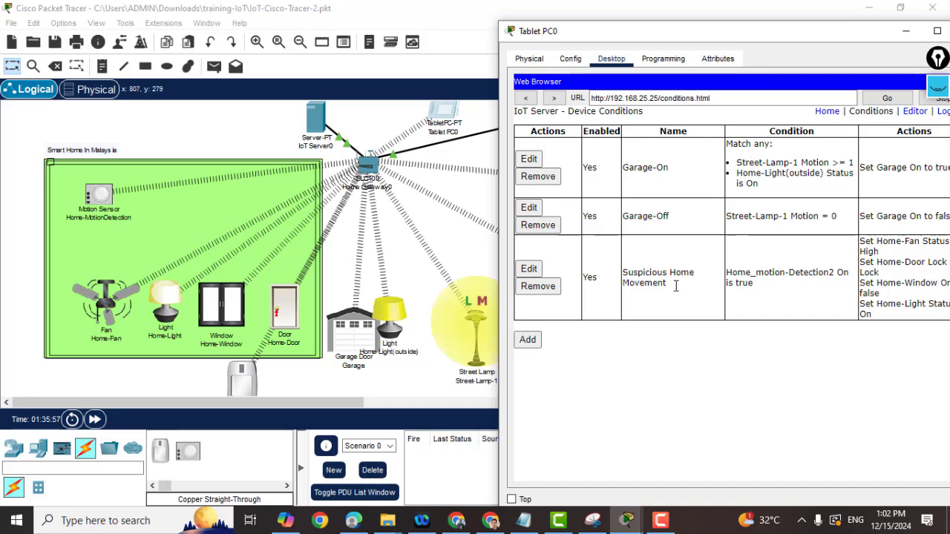
drag(673, 283, 657, 284)
click(251, 375)
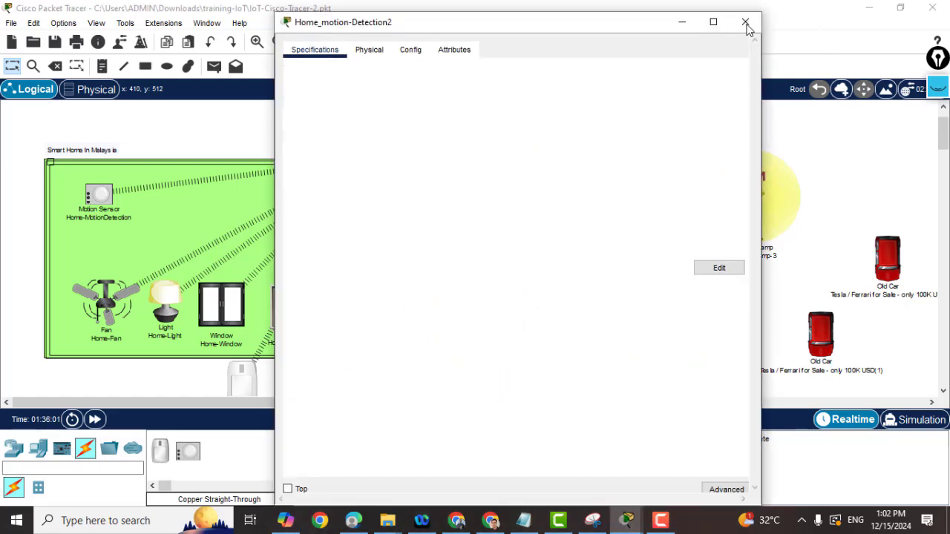
click(746, 21)
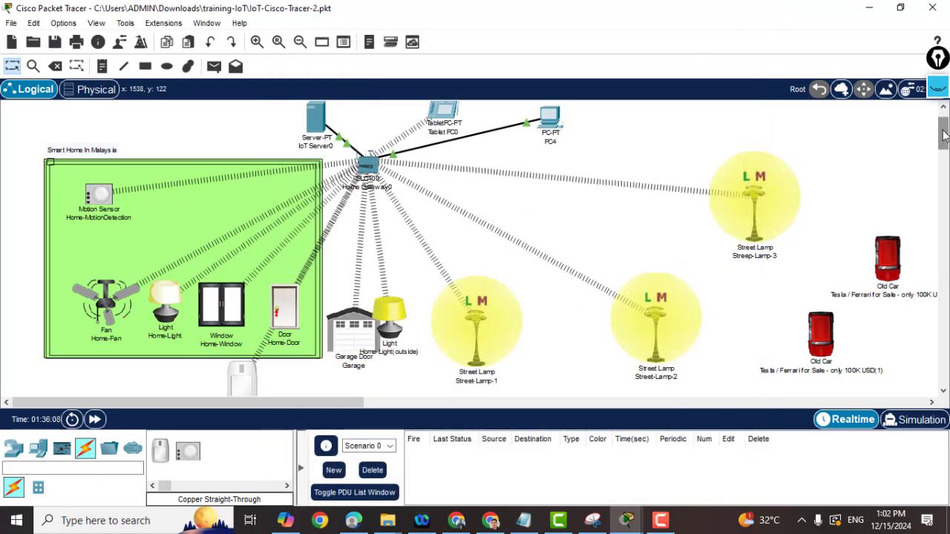
scroll(380, 314, down, 2)
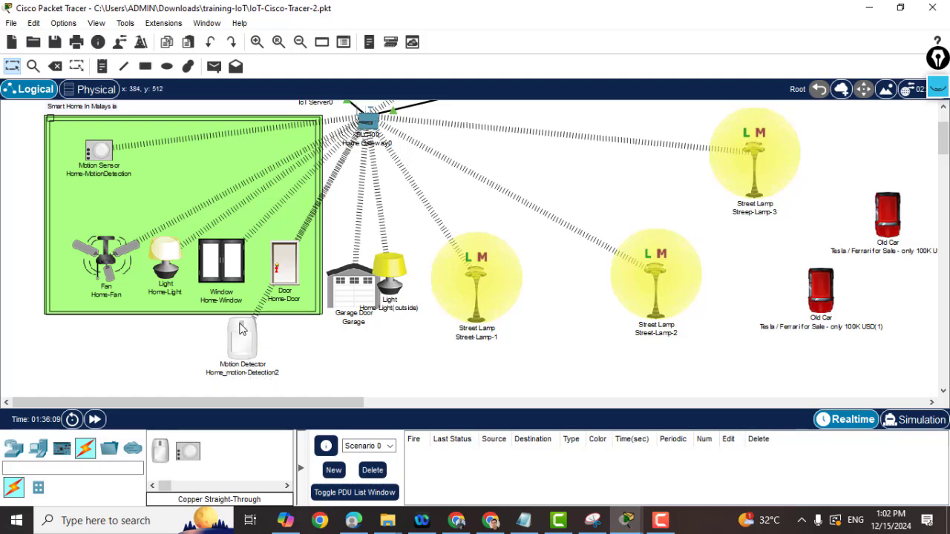
scroll(600, 237, up, 4)
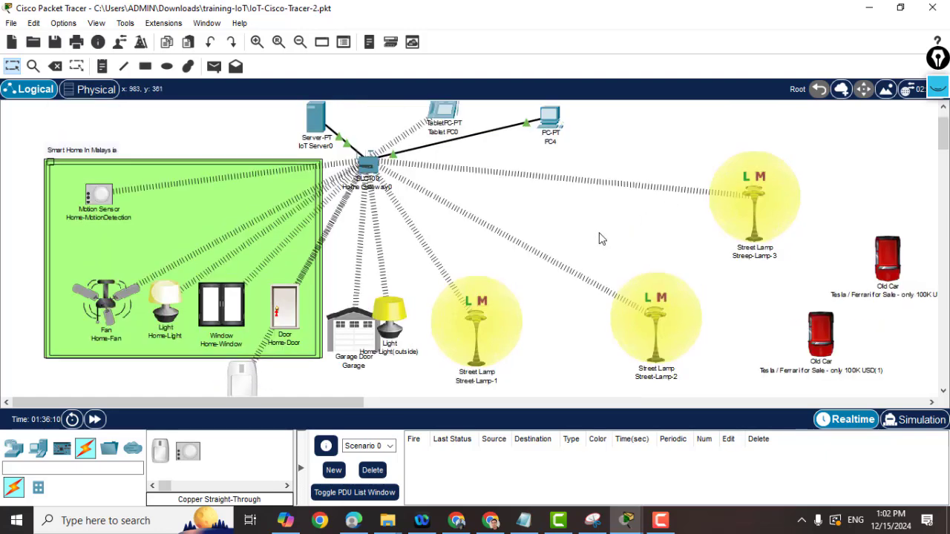
click(448, 156)
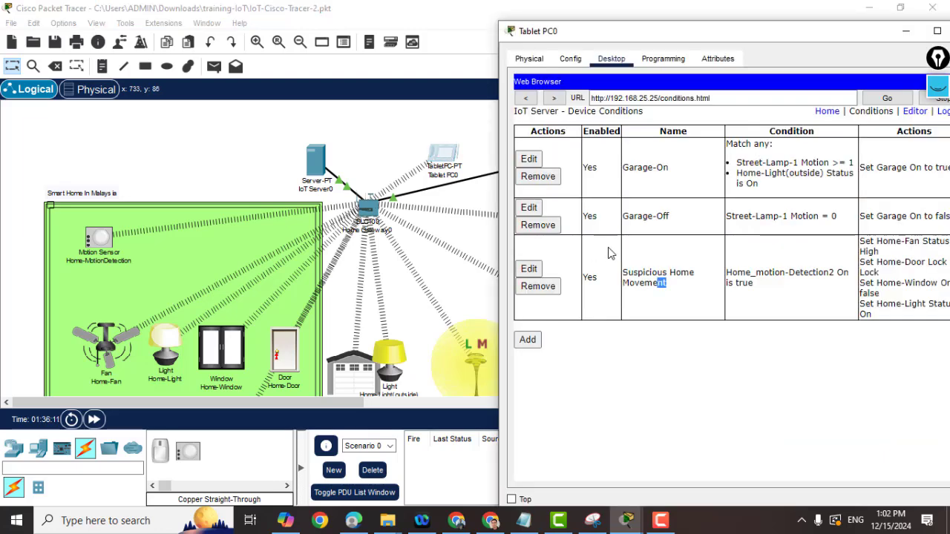
scroll(475, 245, down, 2)
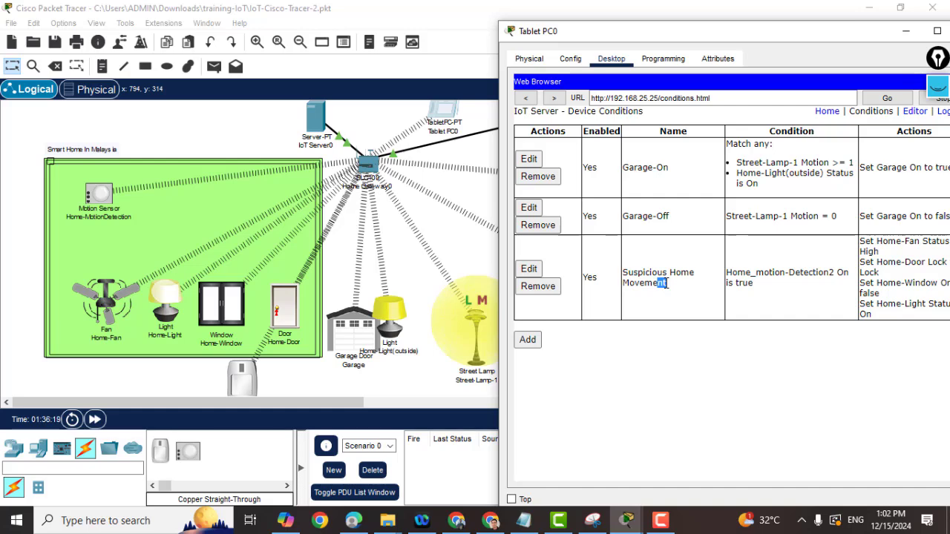
click(528, 270)
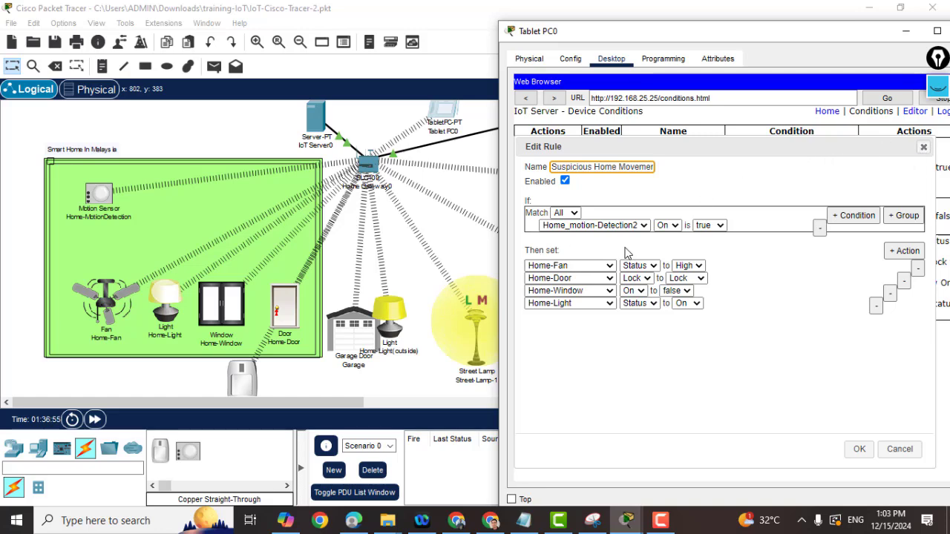
click(924, 148)
mouse_move(806, 43)
mouse_down()
mouse_move(715, 43)
mouse_move(731, 40)
mouse_up()
Close the tablet and place an Old Car just below Street-Lamp-1.
click(878, 37)
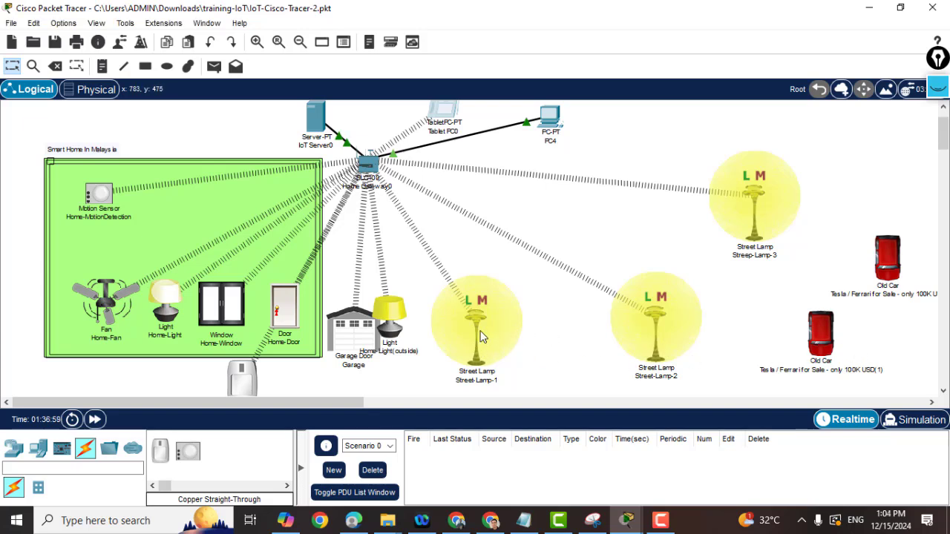
mouse_move(481, 339)
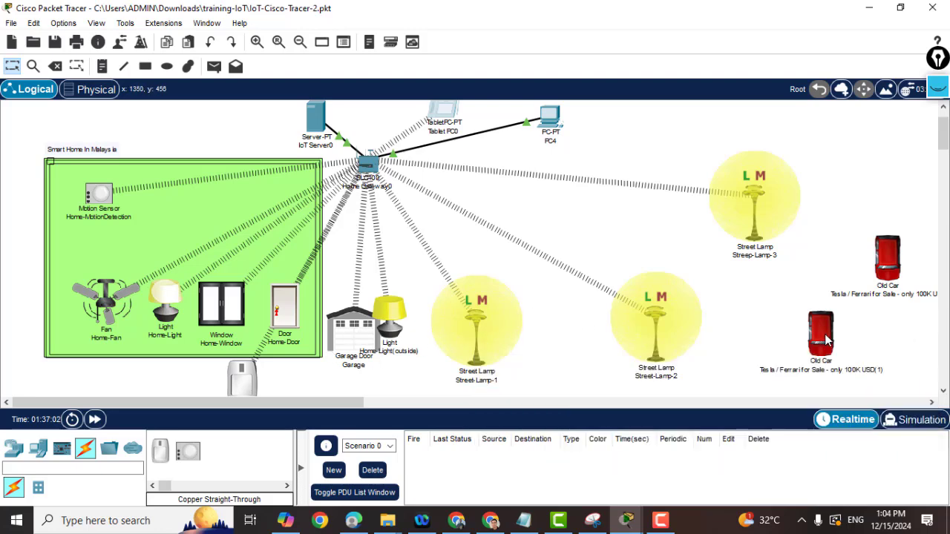
scroll(831, 340, down, 3)
mouse_move(827, 259)
mouse_down()
mouse_move(831, 306)
mouse_move(815, 363)
mouse_move(635, 362)
mouse_move(553, 325)
mouse_move(519, 268)
mouse_up()
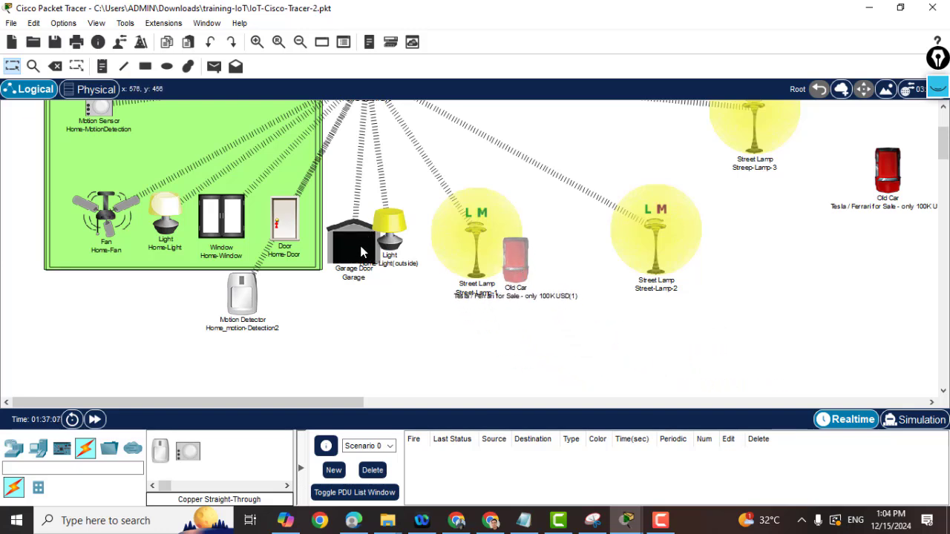
drag(517, 258, 602, 341)
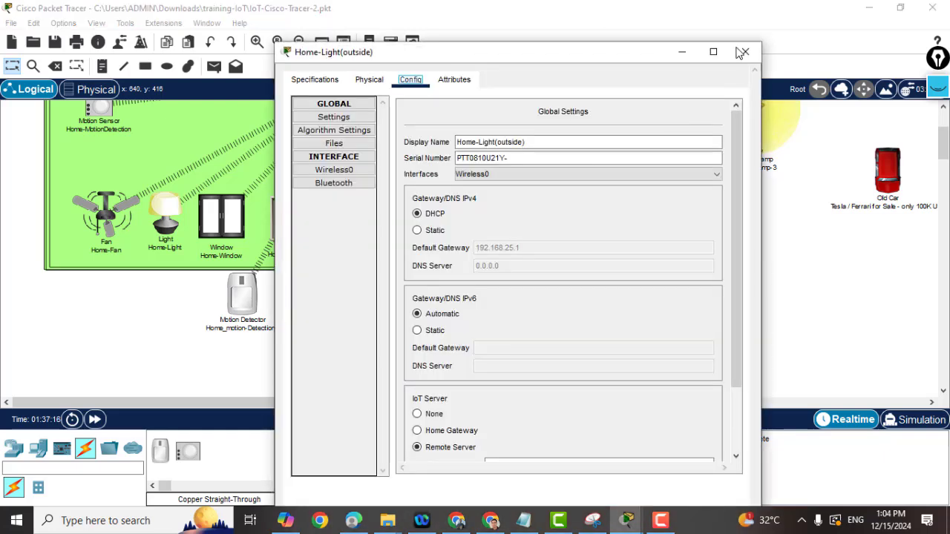
Close the Home-Light(outside) device window.
click(743, 52)
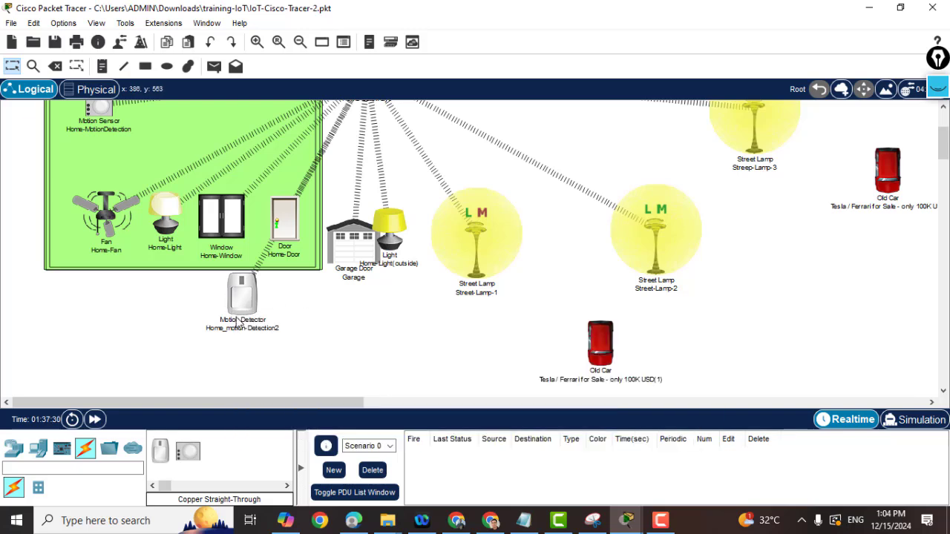
Alt-hover Home_motion-Detection2 to trigger the Suspicious Home Movement rule.
mouse_move(234, 320)
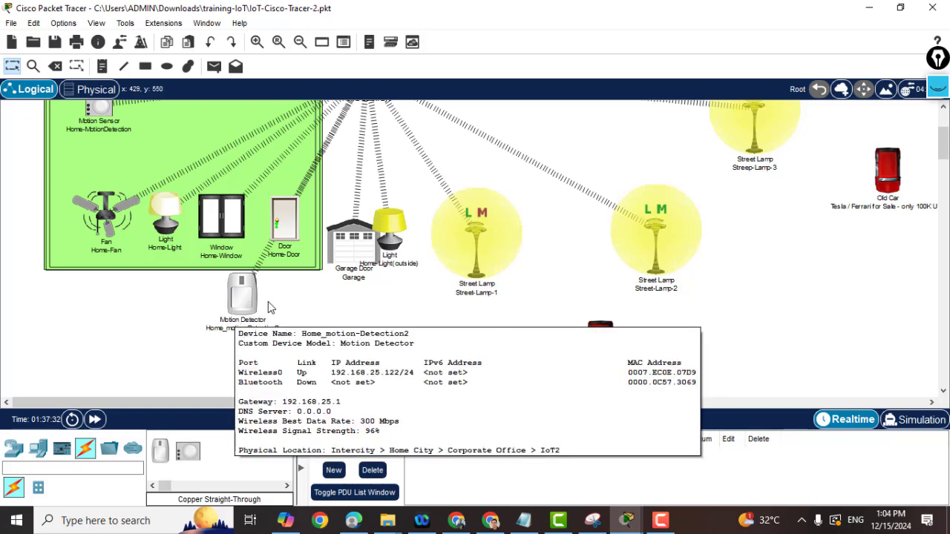
key(alt)
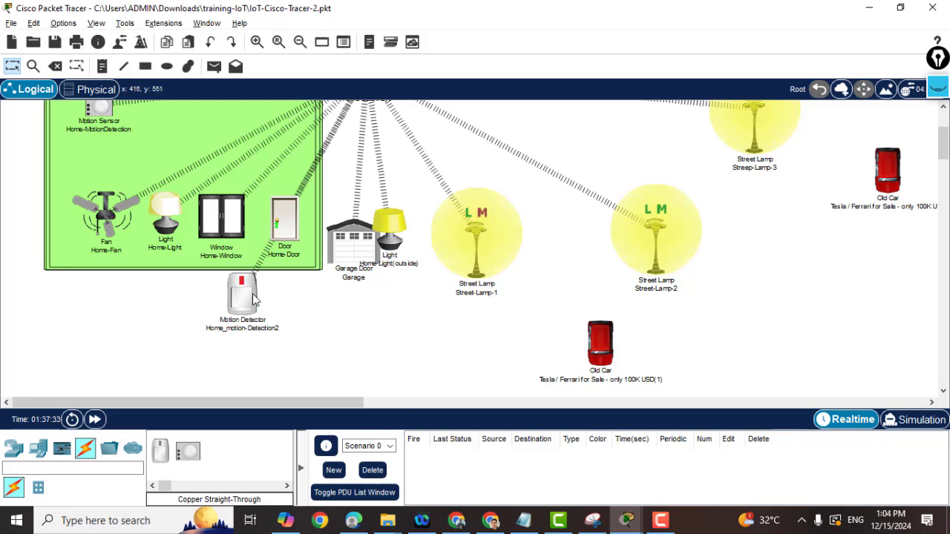
mouse_move(250, 298)
mouse_move(280, 233)
Alt-click to switch Home-Light on and open Home-Window.
alt+click(166, 222)
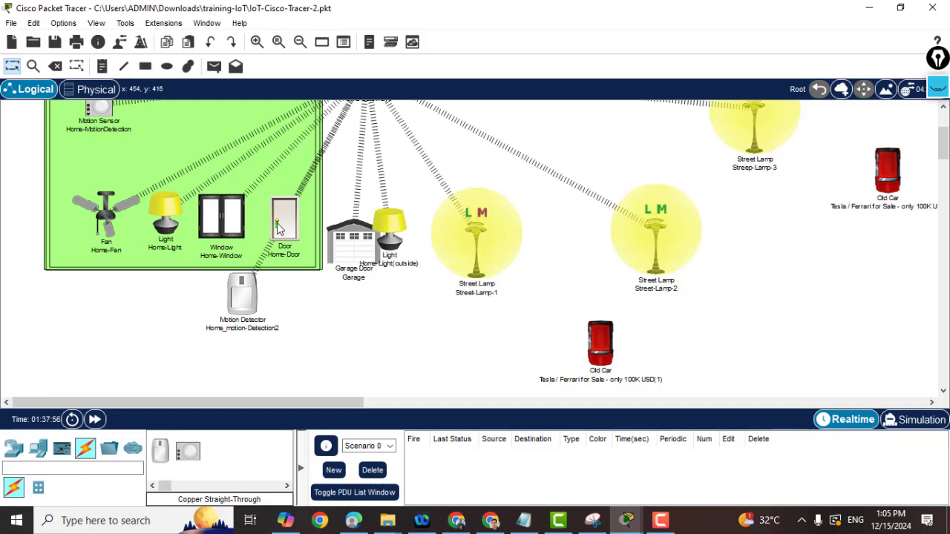
mouse_move(280, 232)
alt+click(221, 223)
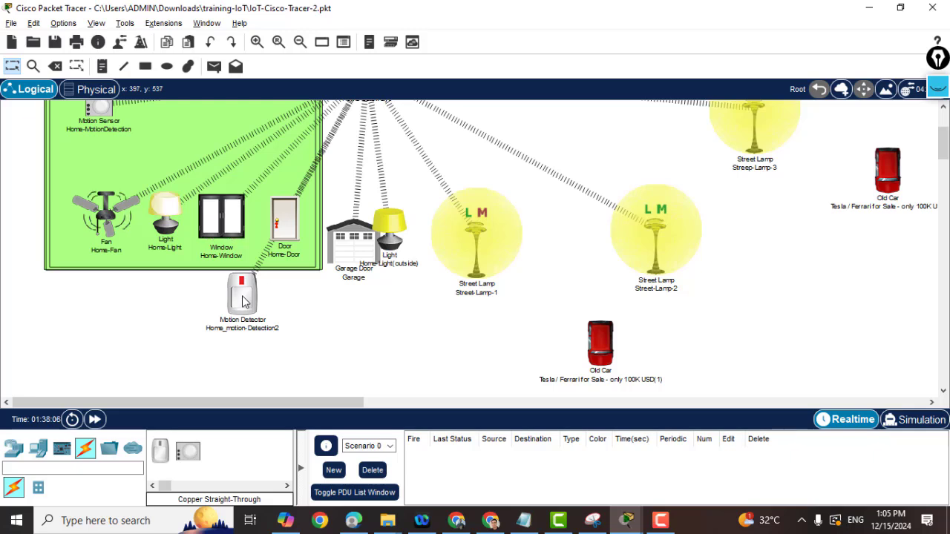
mouse_move(245, 301)
mouse_move(165, 214)
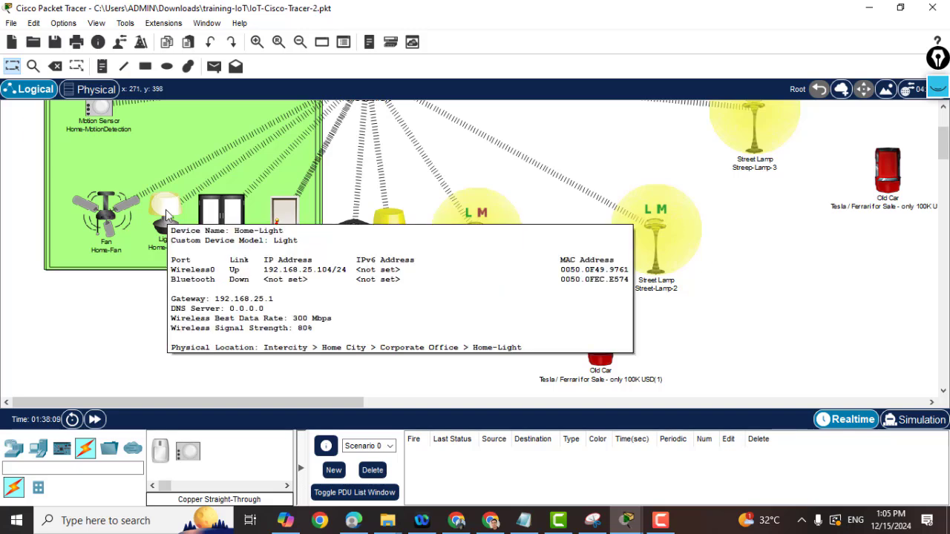
mouse_move(100, 222)
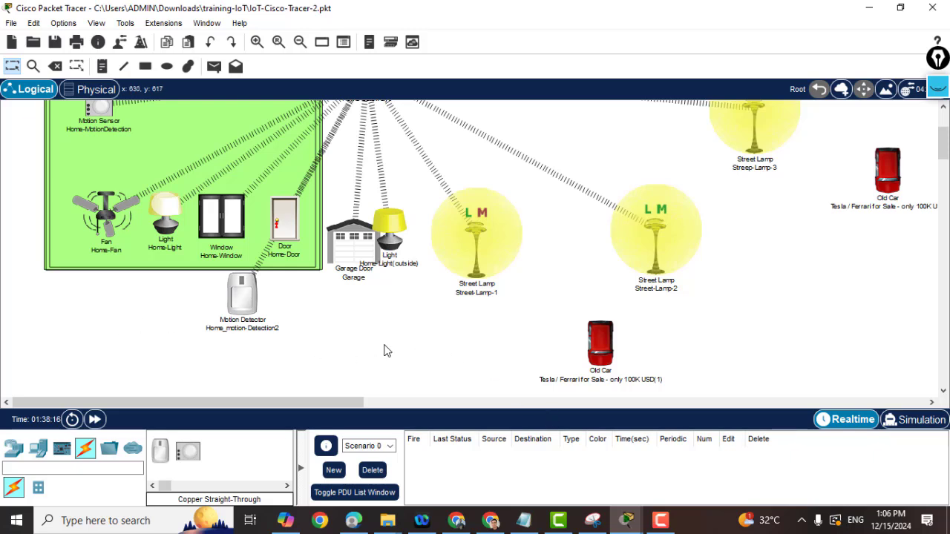
scroll(384, 351, up, 1)
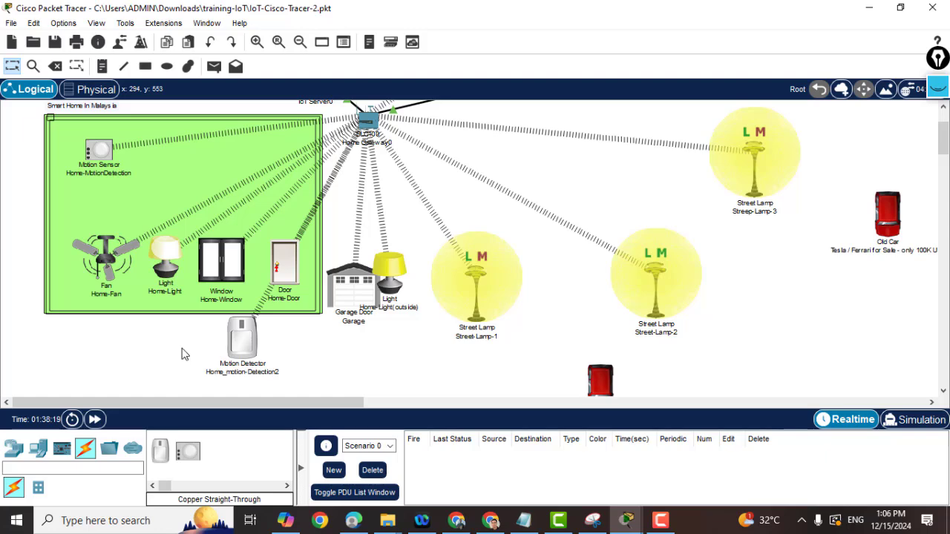
scroll(182, 356, down, 1)
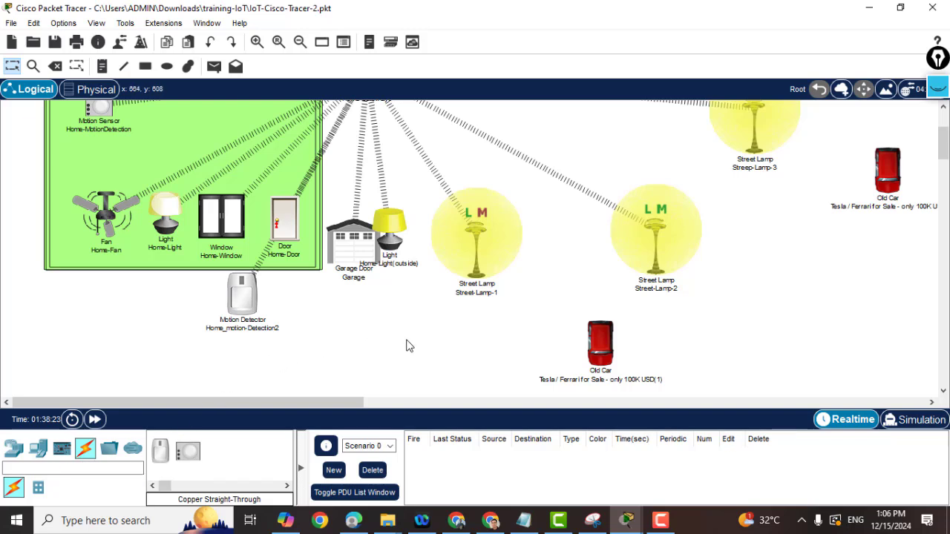
scroll(408, 346, up, 1)
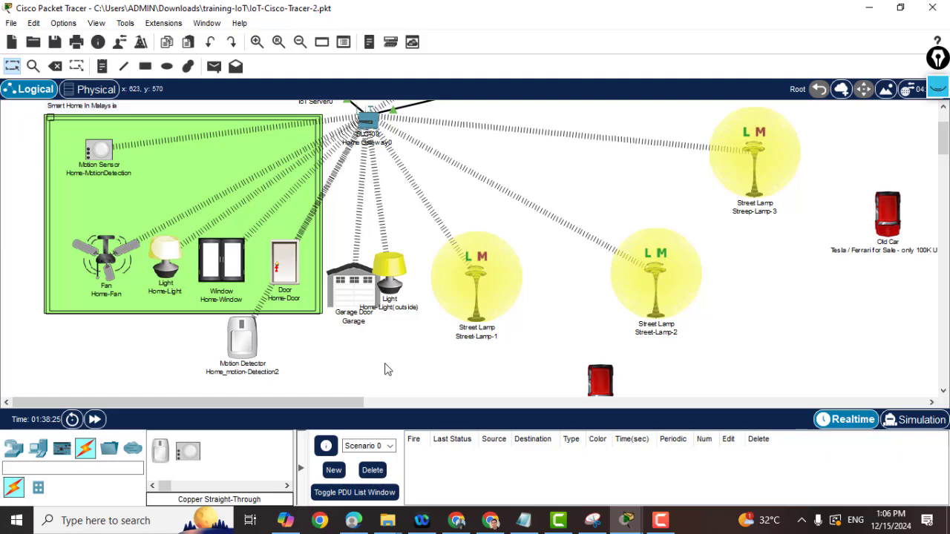
scroll(386, 366, up, 1)
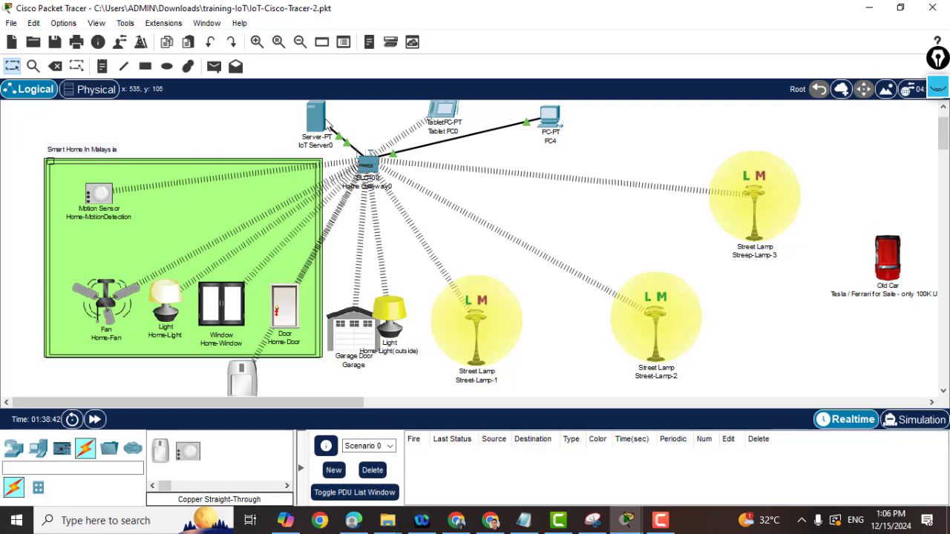
mouse_move(308, 127)
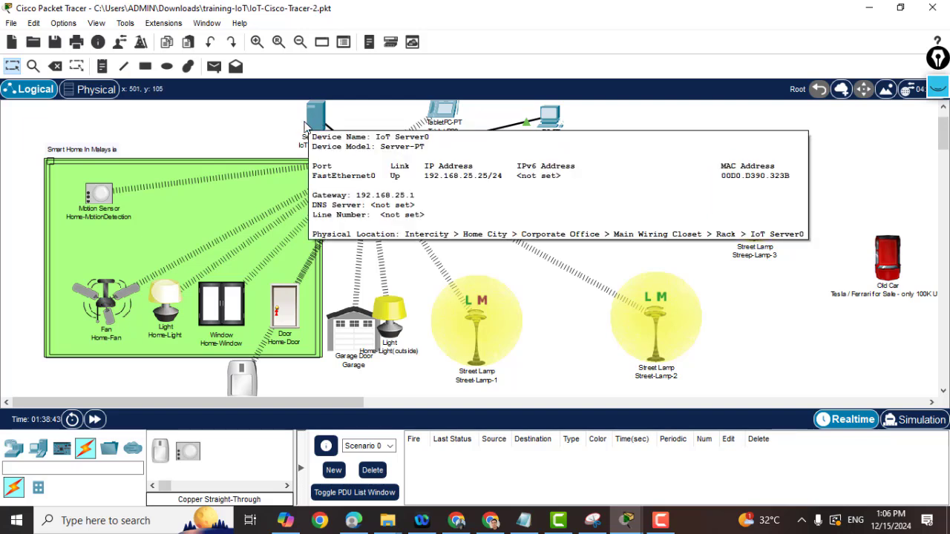
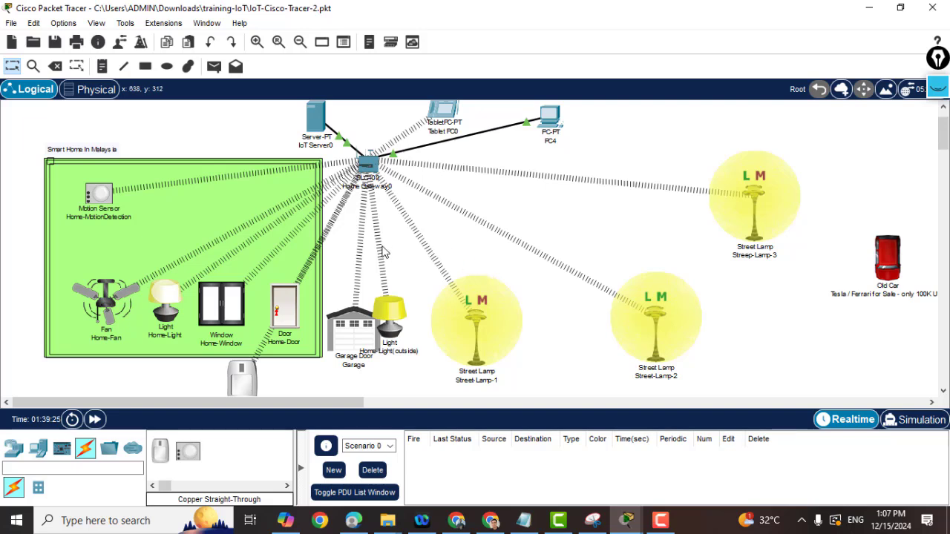
Scroll the workspace right from the smart-home layout to the Router1/Router2 network area.
drag(330, 402, 824, 394)
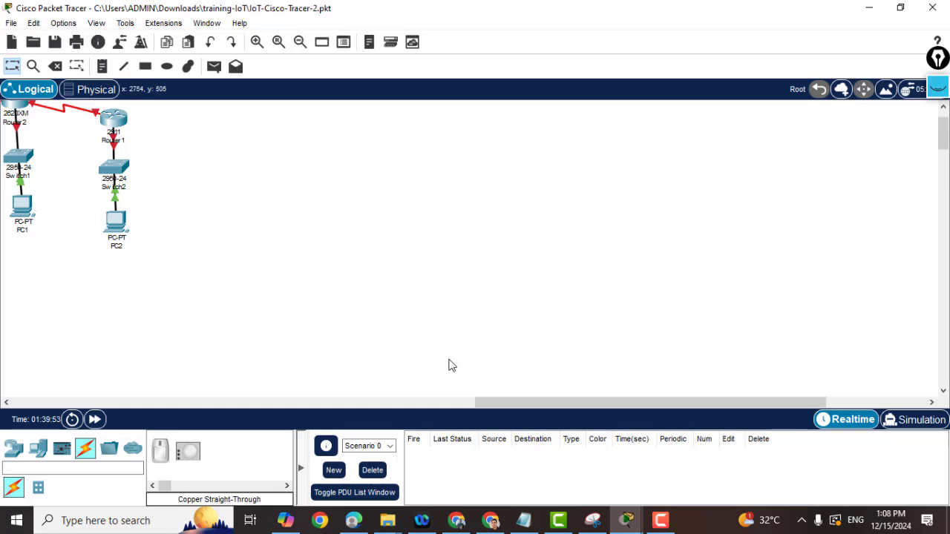
Place a 1941, an ISR4321 and a 2901 router side by side in the empty workspace.
mouse_move(503, 402)
mouse_down()
mouse_move(490, 402)
mouse_move(499, 401)
mouse_up()
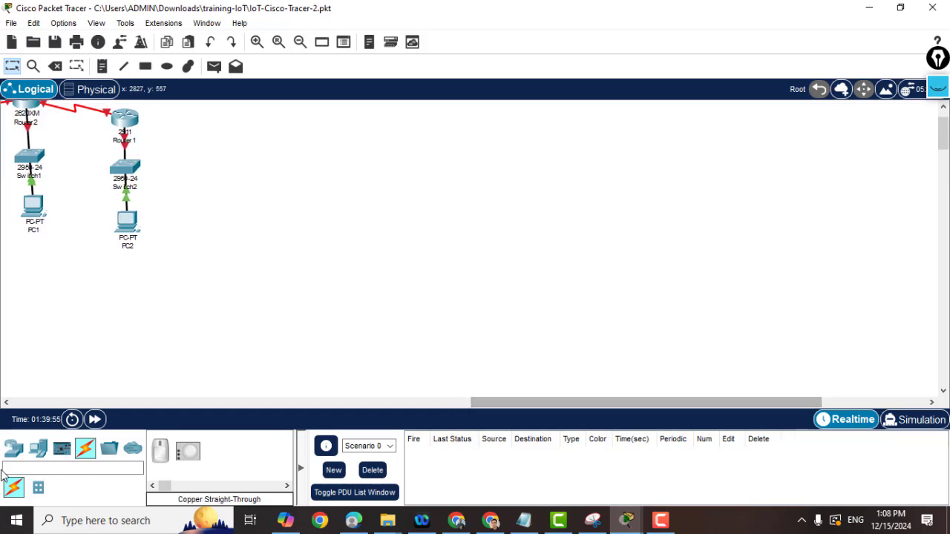
click(13, 449)
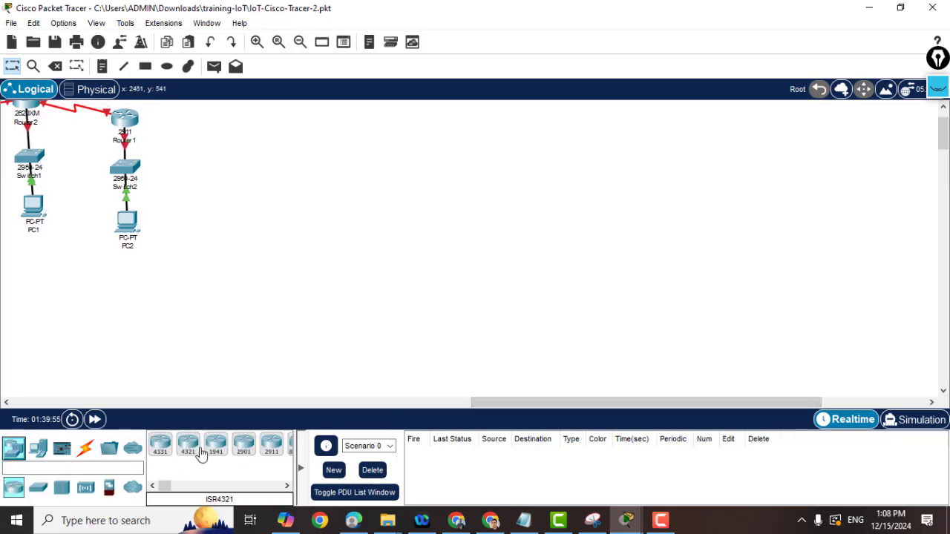
mouse_move(216, 445)
mouse_down()
mouse_move(244, 446)
mouse_move(427, 133)
mouse_move(371, 194)
mouse_up()
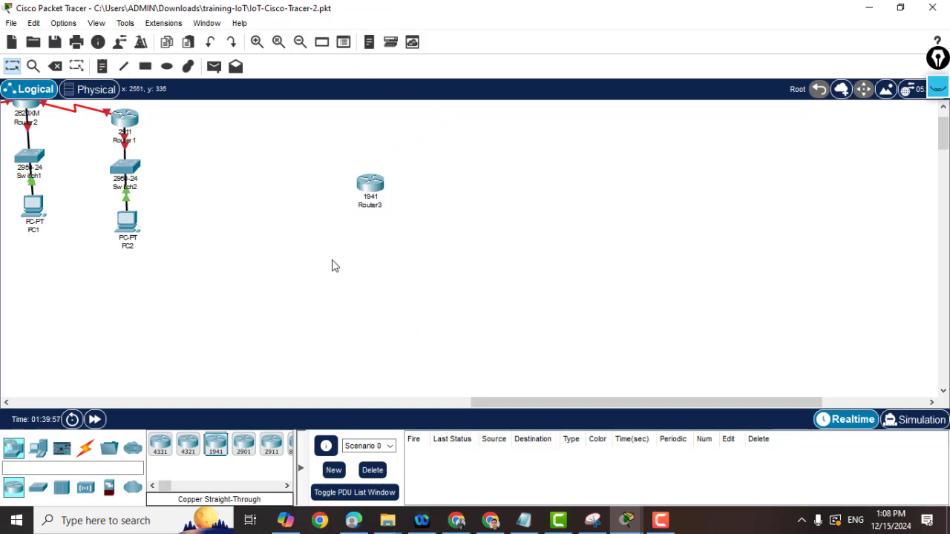
mouse_move(188, 446)
mouse_down()
mouse_move(309, 407)
mouse_move(482, 230)
mouse_move(498, 168)
mouse_up()
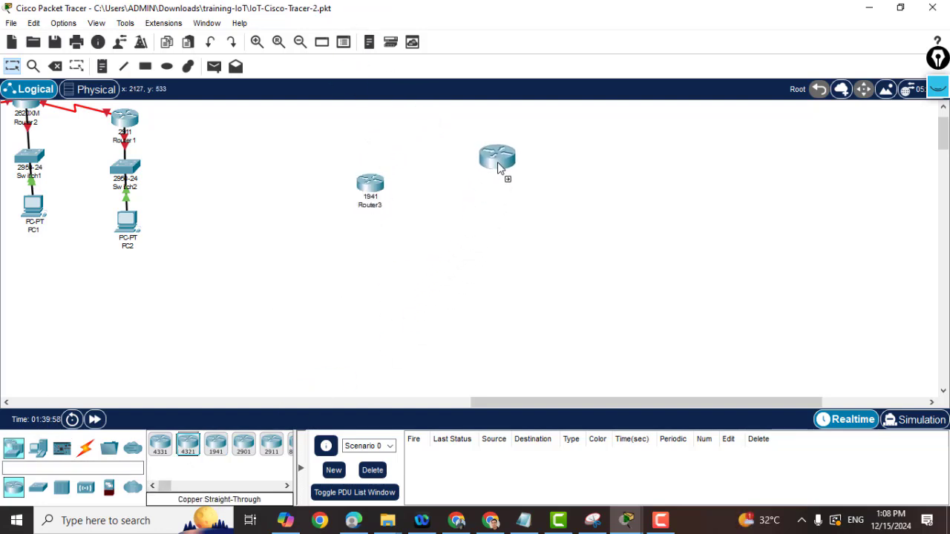
click(244, 444)
click(659, 217)
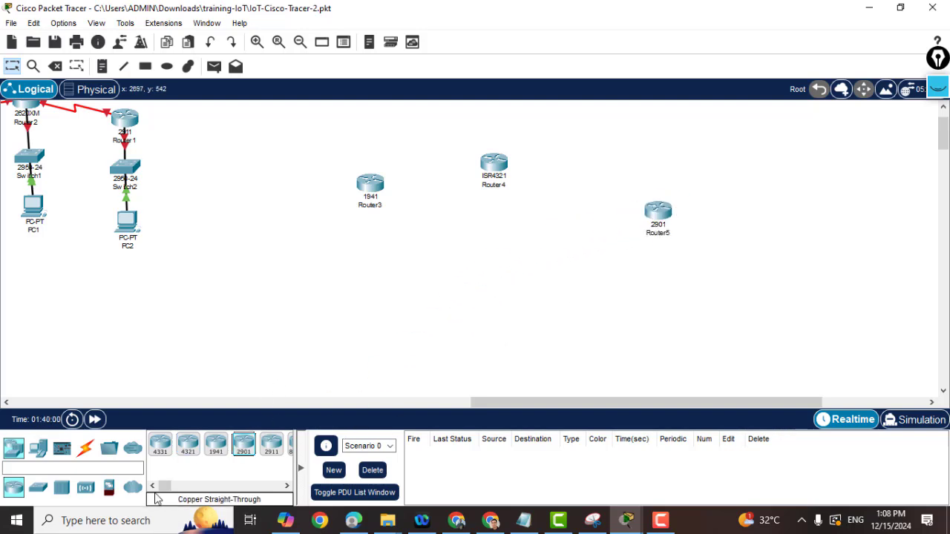
Add a PT-Cloud from WAN Emulation below Router4.
click(132, 487)
drag(441, 227, 540, 262)
mouse_move(136, 487)
mouse_down()
mouse_move(449, 307)
mouse_move(488, 275)
mouse_move(492, 248)
mouse_up()
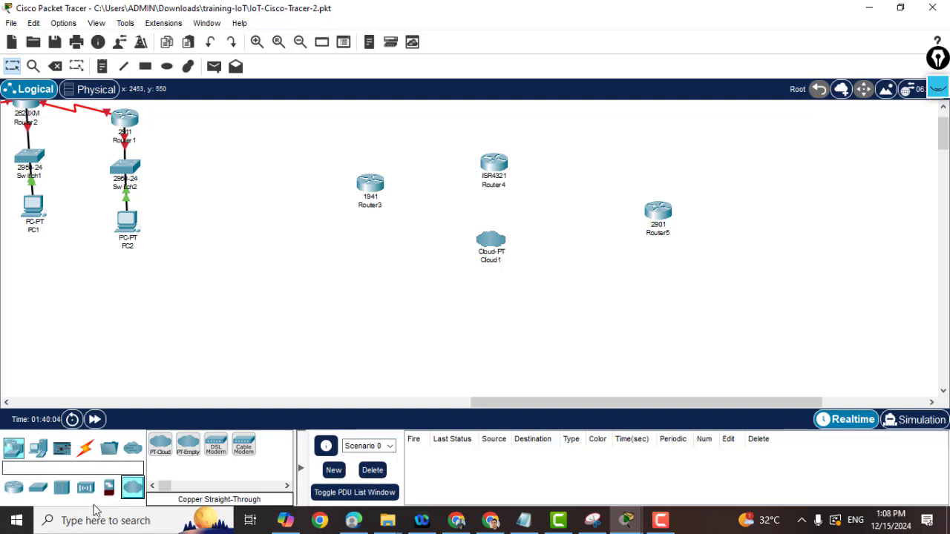
Place a Wind Turbine (IoT3) from Power Grid and a Street Lamp (IoT4) at the right.
click(34, 451)
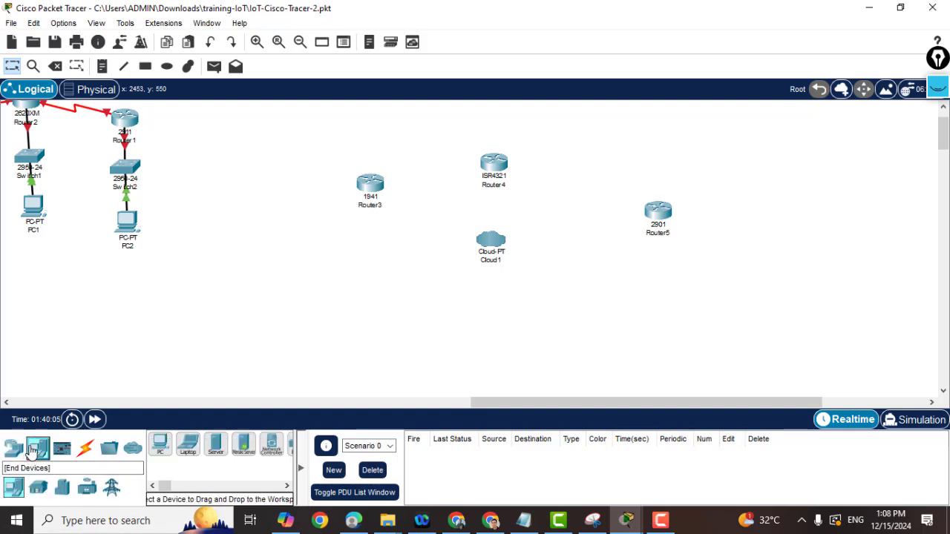
click(37, 487)
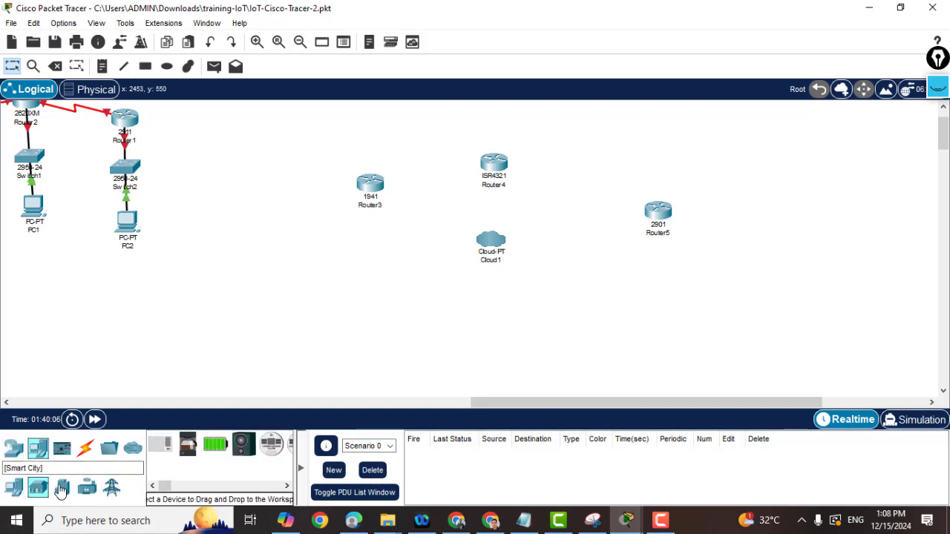
click(660, 521)
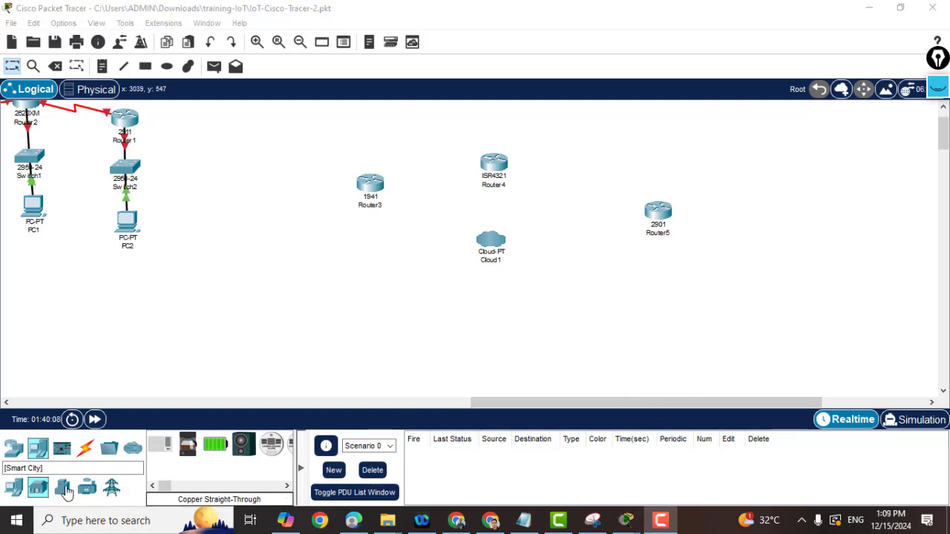
click(111, 487)
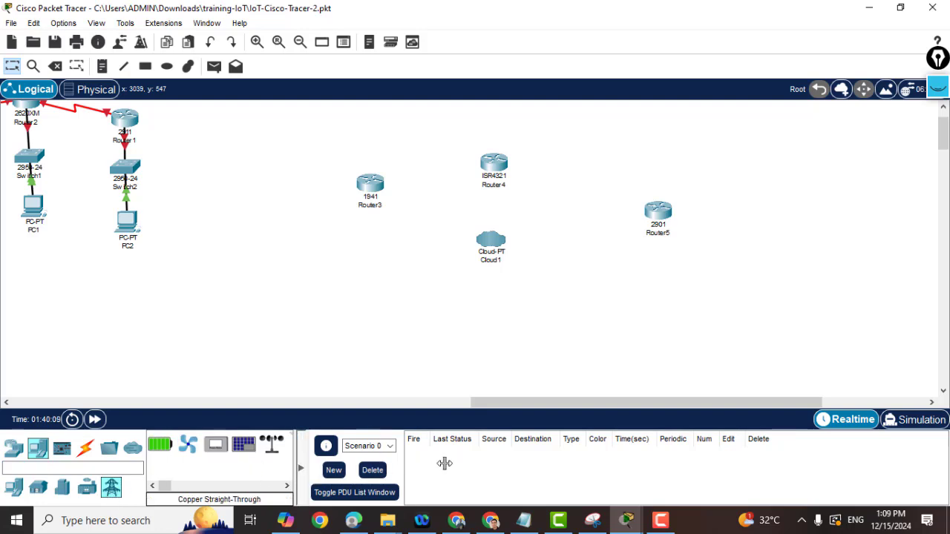
drag(444, 463, 530, 460)
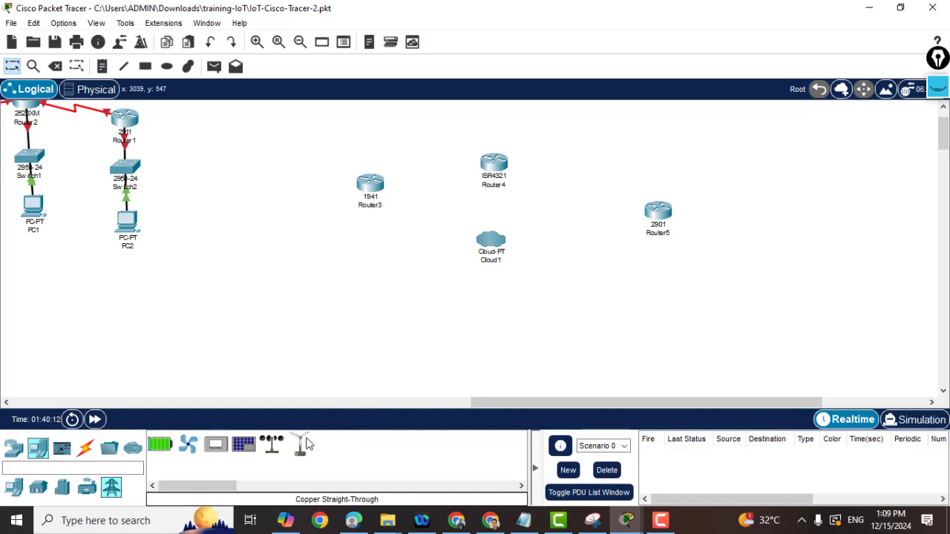
mouse_move(300, 443)
mouse_down()
mouse_move(299, 400)
mouse_move(264, 288)
mouse_move(248, 276)
mouse_up()
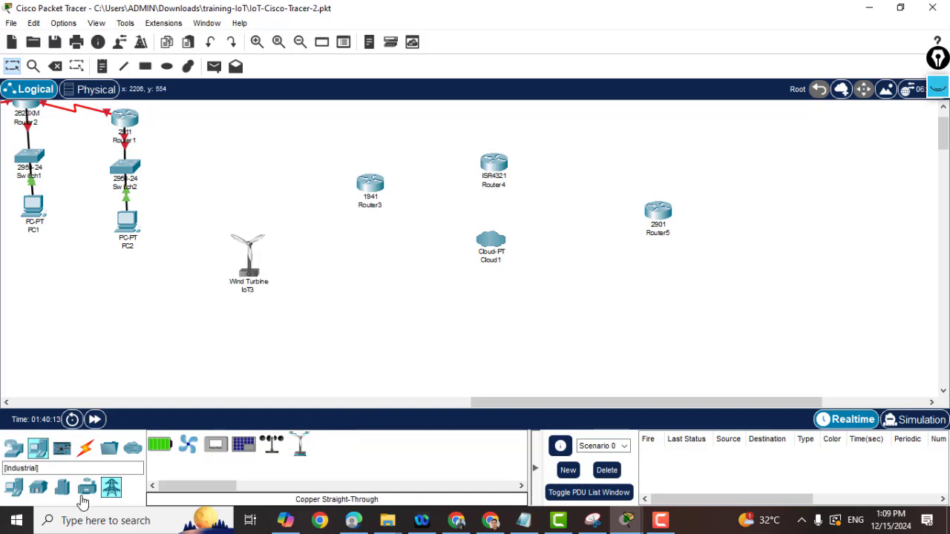
click(61, 491)
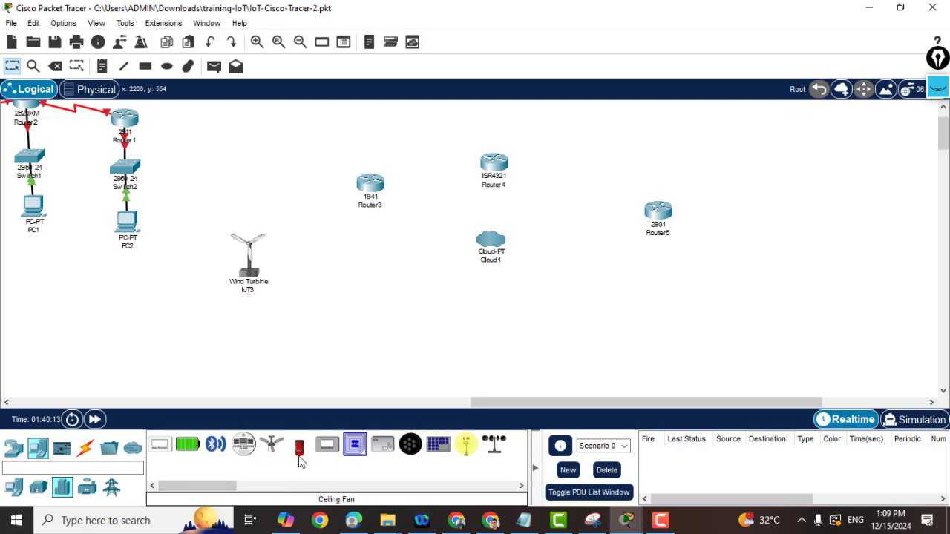
mouse_move(467, 446)
mouse_down()
mouse_move(333, 333)
mouse_move(810, 201)
mouse_up()
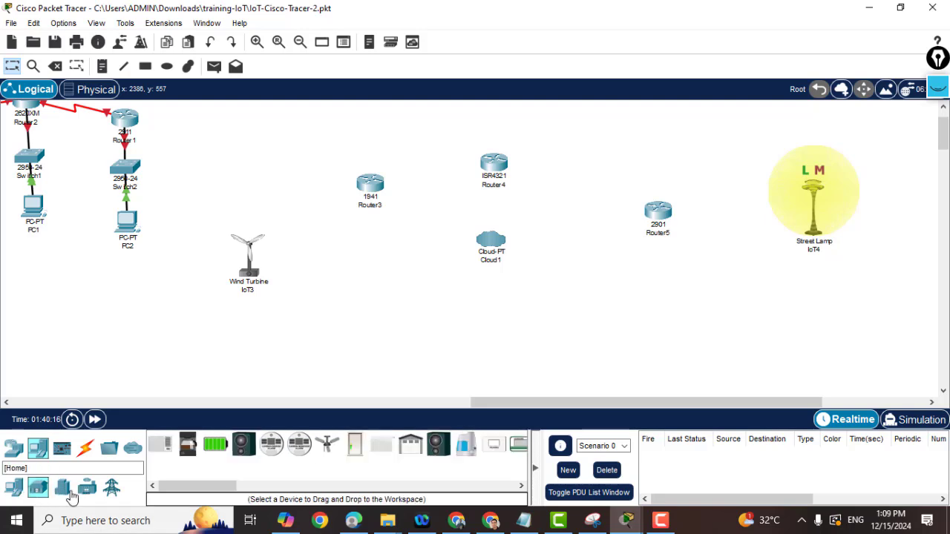
Browse the Smart City, Industrial and Power Grid end-device lists.
drag(185, 486, 319, 480)
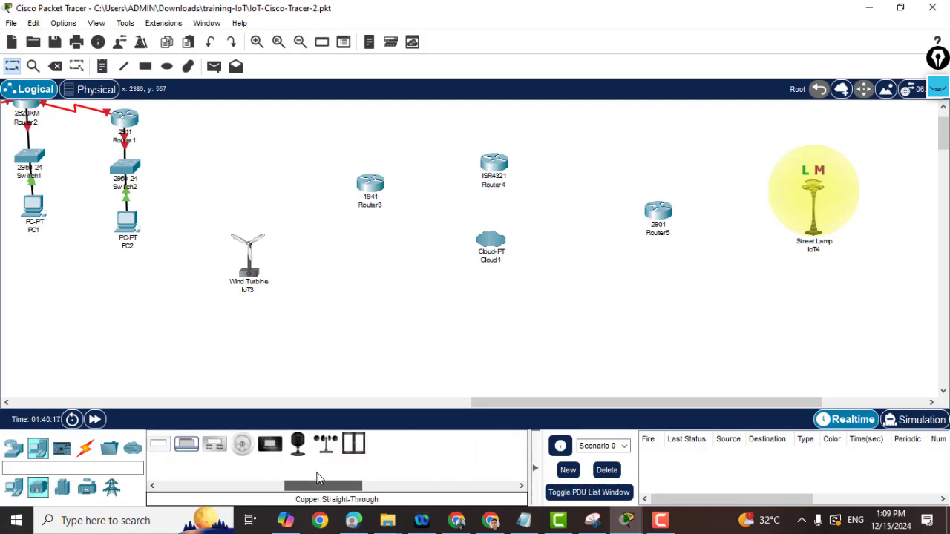
click(71, 489)
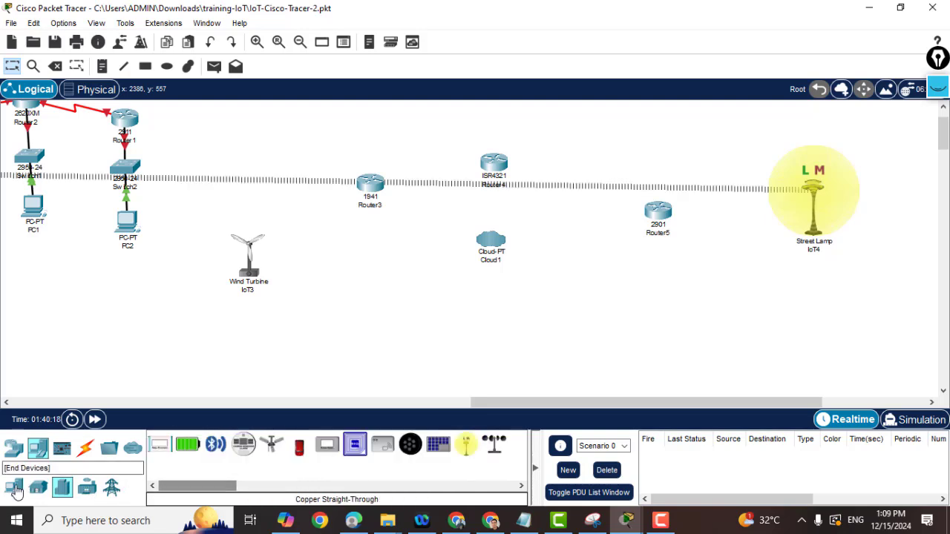
click(84, 491)
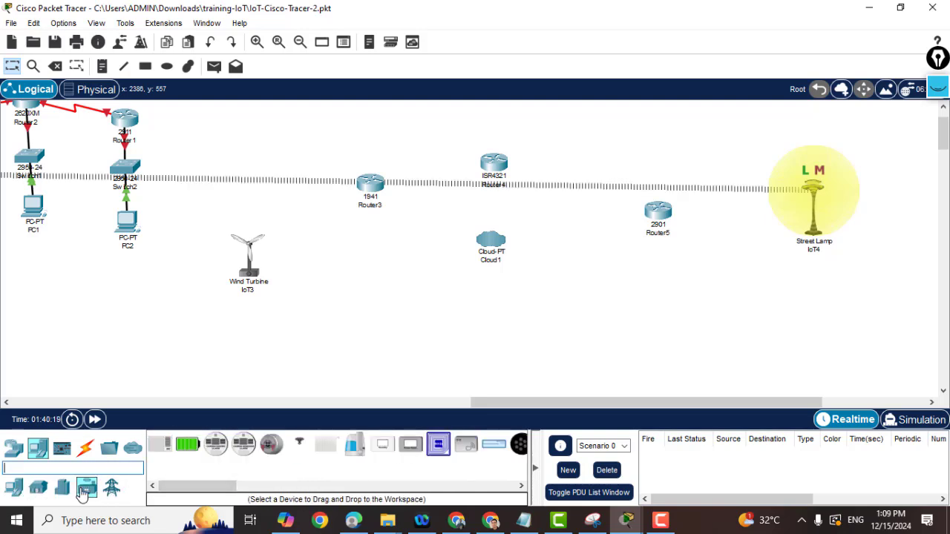
mouse_move(185, 482)
mouse_down()
mouse_move(277, 485)
mouse_move(183, 485)
mouse_up()
click(110, 490)
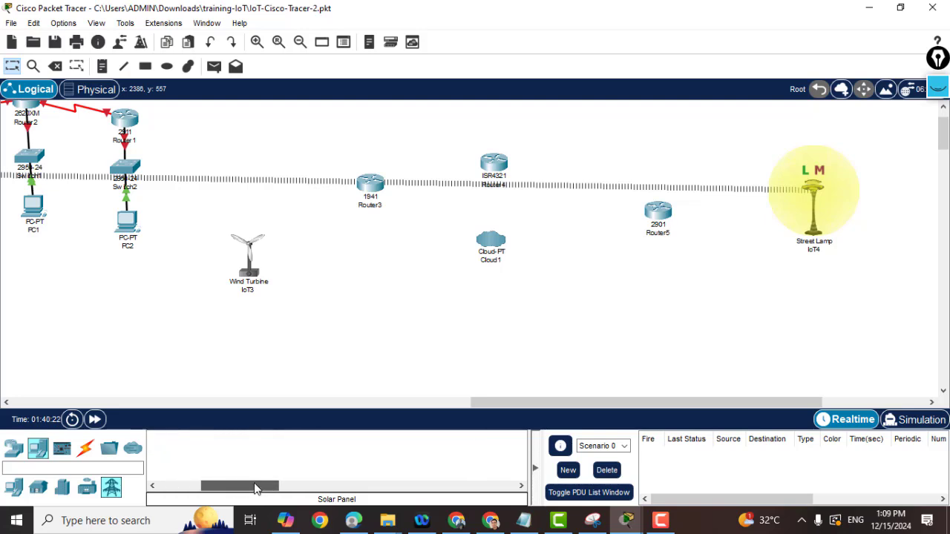
Browse the Components category's boards, actuators and third component group.
click(66, 449)
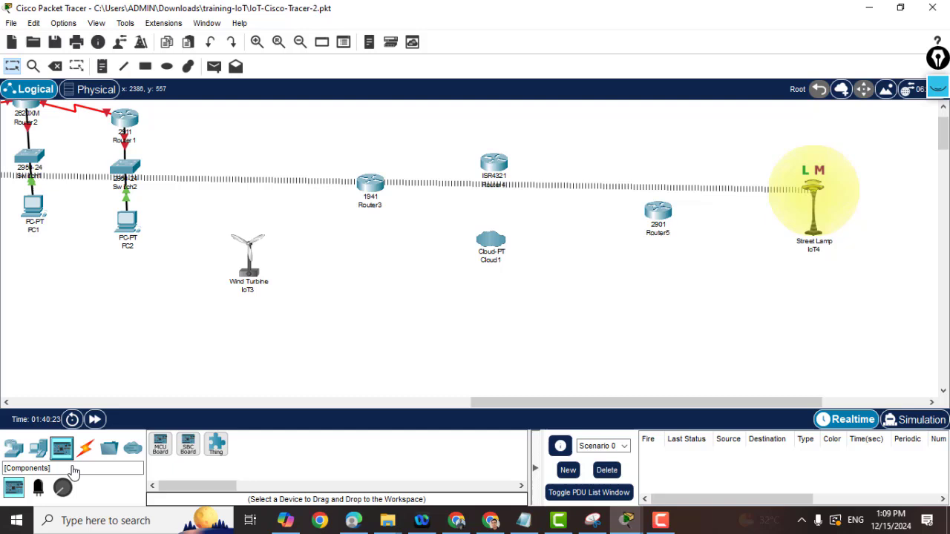
click(39, 490)
mouse_move(208, 483)
mouse_down()
mouse_move(318, 490)
mouse_move(89, 492)
mouse_up()
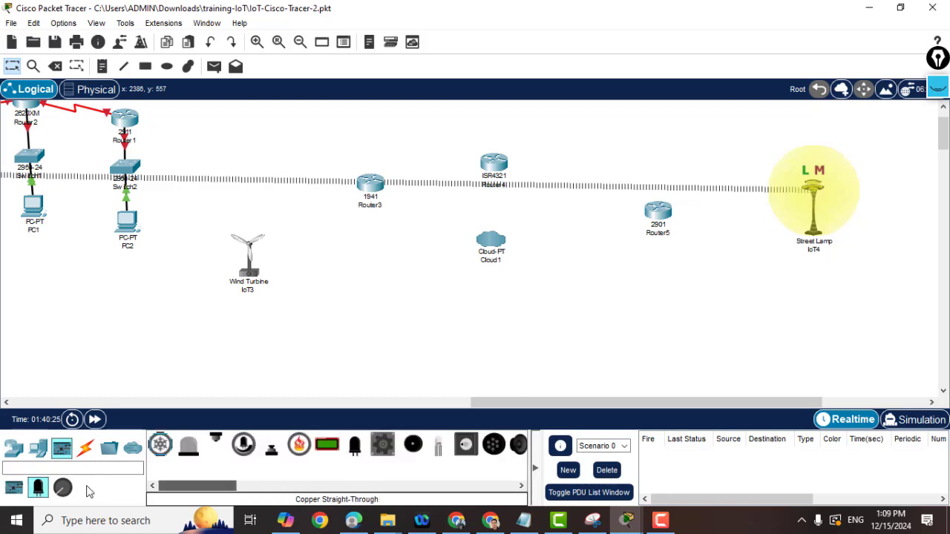
click(62, 487)
mouse_move(205, 486)
mouse_down()
mouse_move(224, 486)
mouse_move(194, 487)
mouse_up()
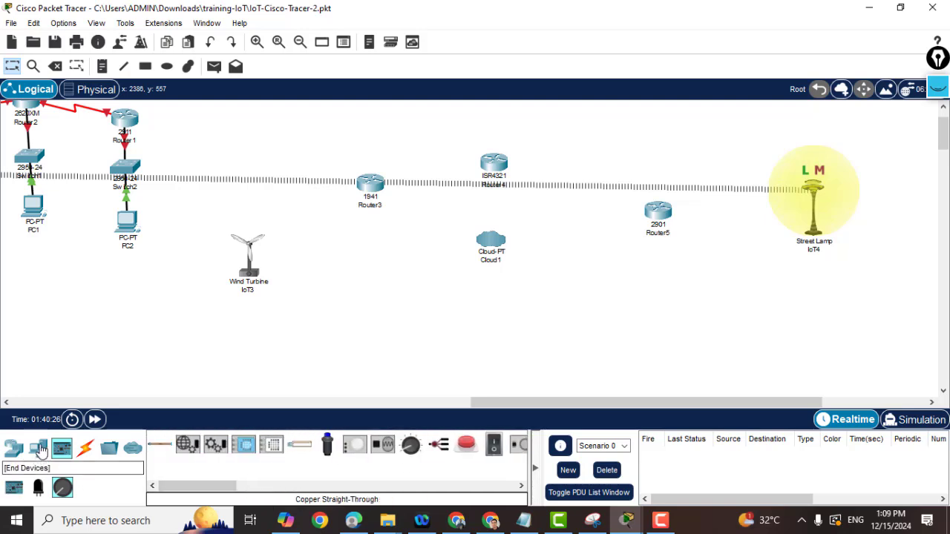
Browse End Devices again through Home, Smart City and Industrial, ending on Power Grid.
click(40, 449)
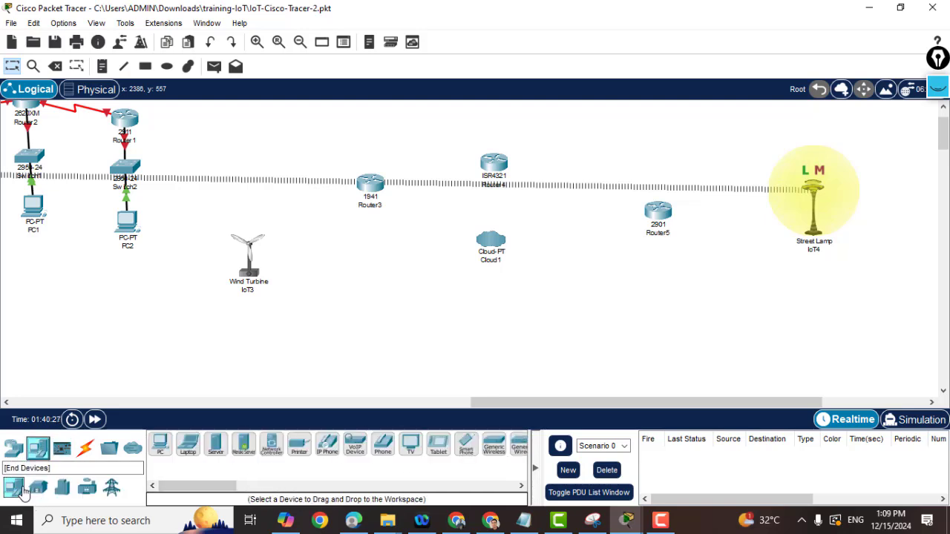
mouse_move(182, 487)
mouse_down()
mouse_move(277, 489)
mouse_move(158, 488)
mouse_up()
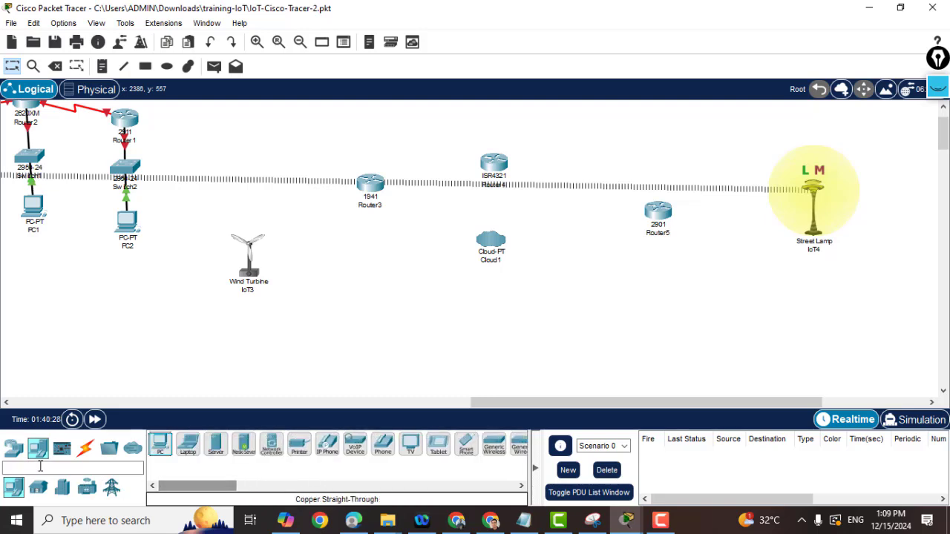
click(38, 487)
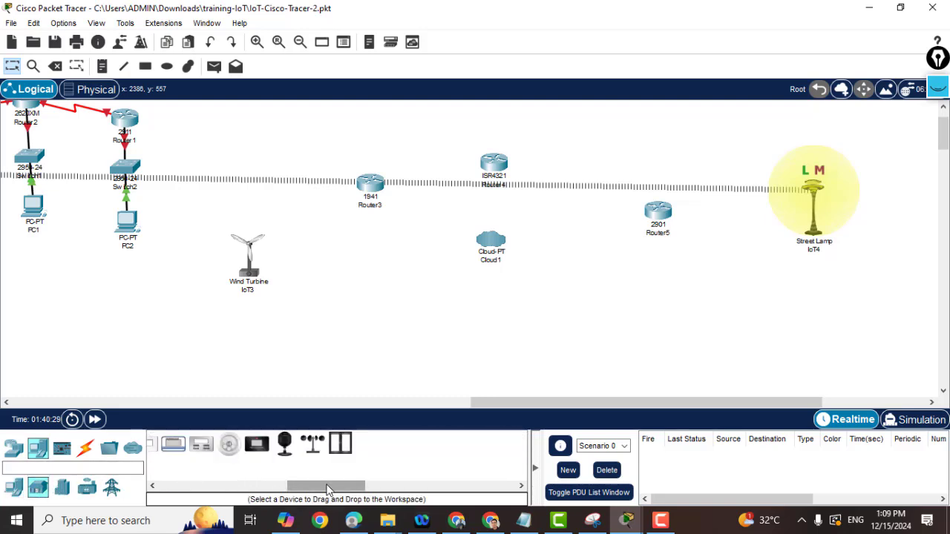
mouse_move(329, 490)
mouse_down()
mouse_move(188, 491)
mouse_move(313, 490)
mouse_up()
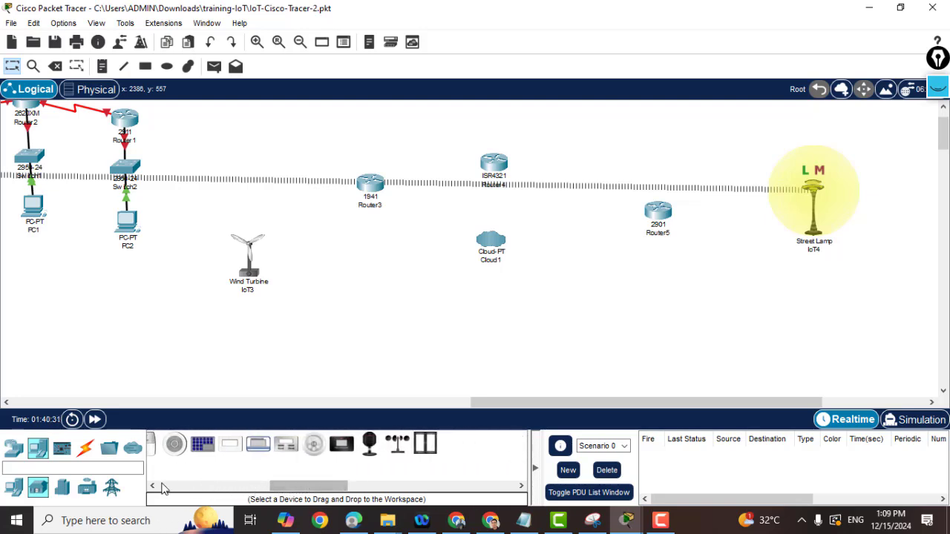
click(66, 488)
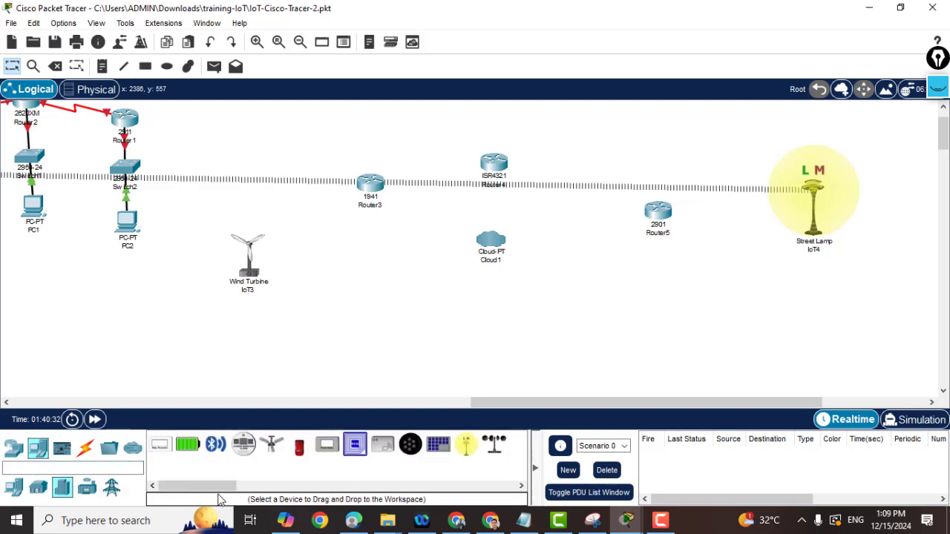
mouse_move(216, 489)
mouse_down()
mouse_move(244, 490)
mouse_move(153, 486)
mouse_up()
click(87, 492)
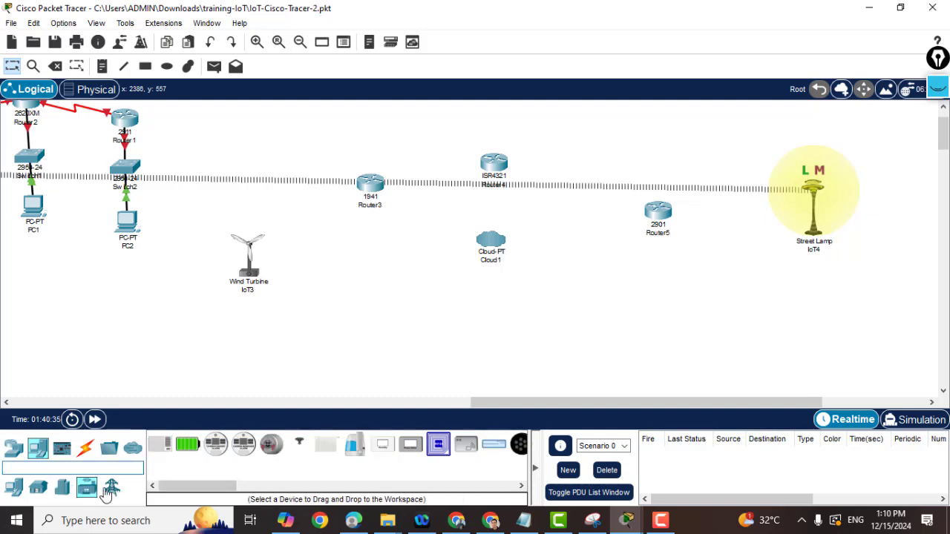
mouse_move(175, 482)
mouse_down()
mouse_move(259, 487)
mouse_move(126, 488)
mouse_up()
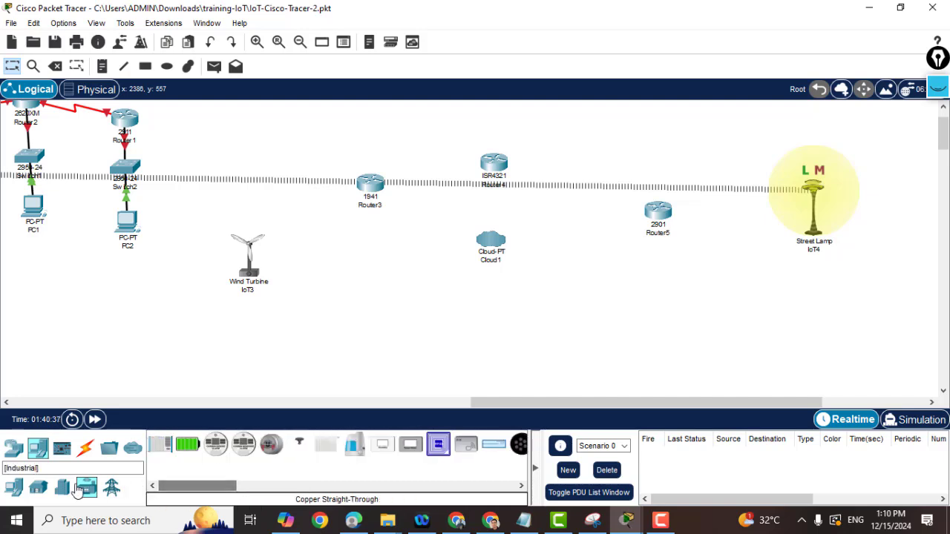
click(115, 488)
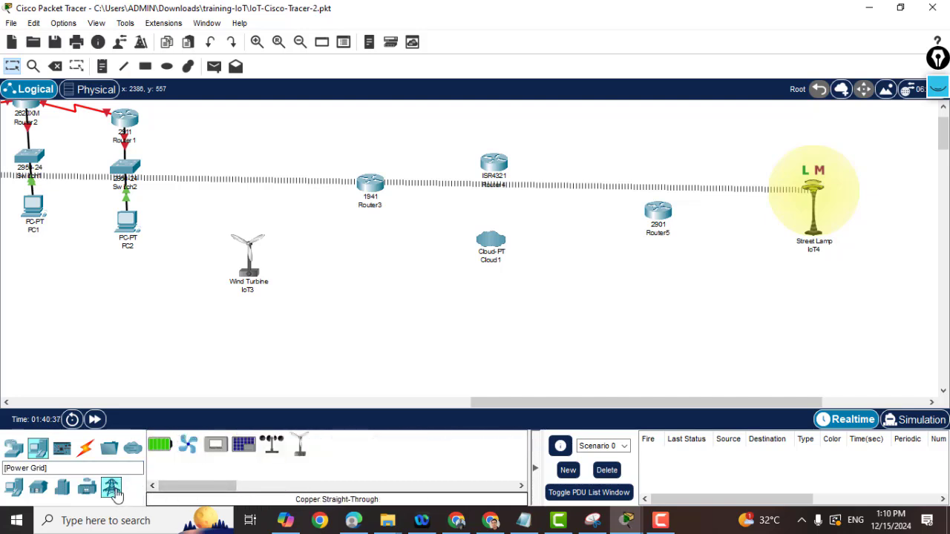
mouse_move(160, 444)
mouse_down()
mouse_move(175, 371)
mouse_move(139, 470)
mouse_move(208, 491)
mouse_up()
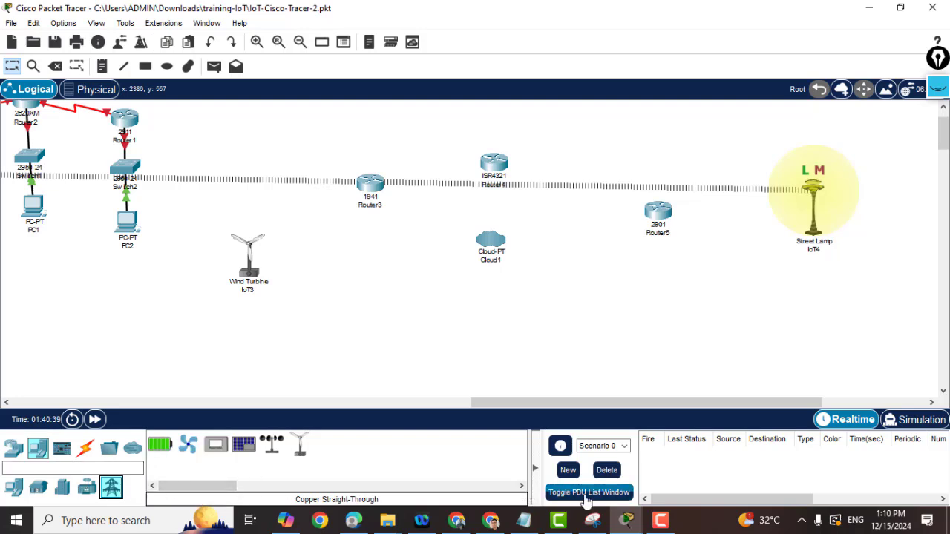
Place a Cell Tower from Wireless Devices just right of Cloud1.
click(661, 523)
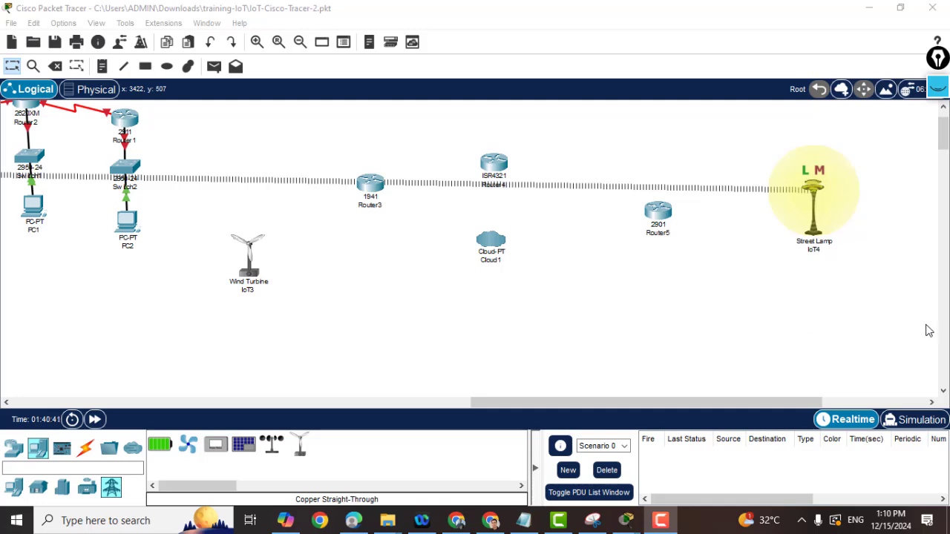
click(85, 487)
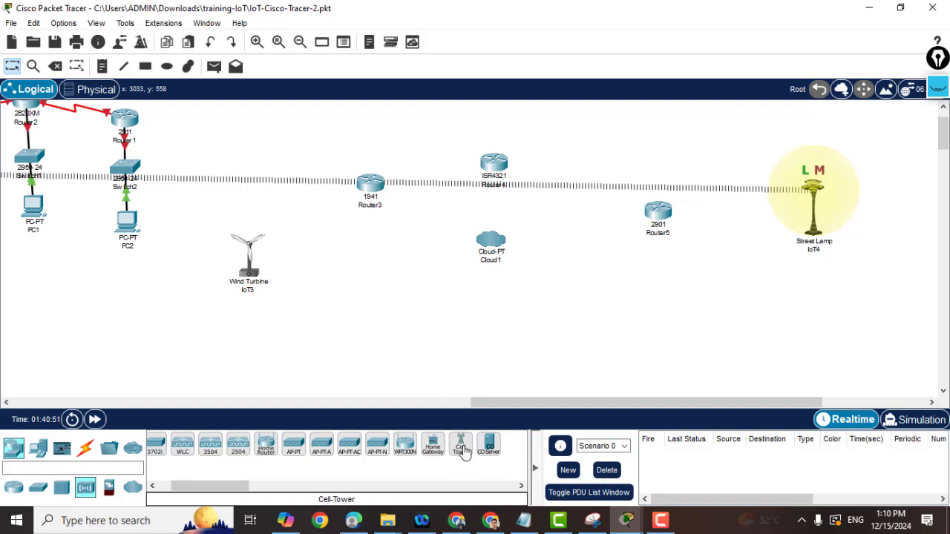
mouse_move(467, 445)
mouse_down()
mouse_move(550, 272)
mouse_move(568, 258)
mouse_up()
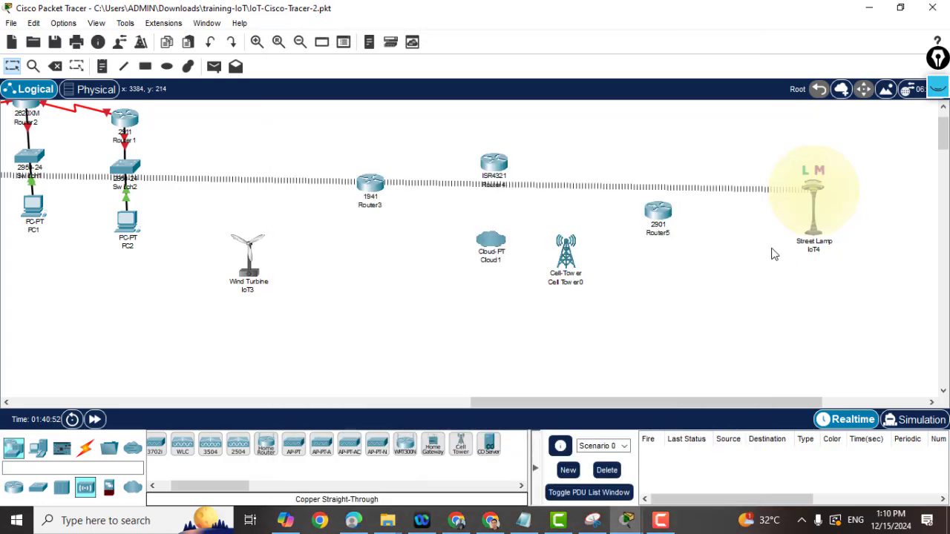
Delete Street Lamp IoT4, confirm the deletion, and return to Select mode.
key(Delete)
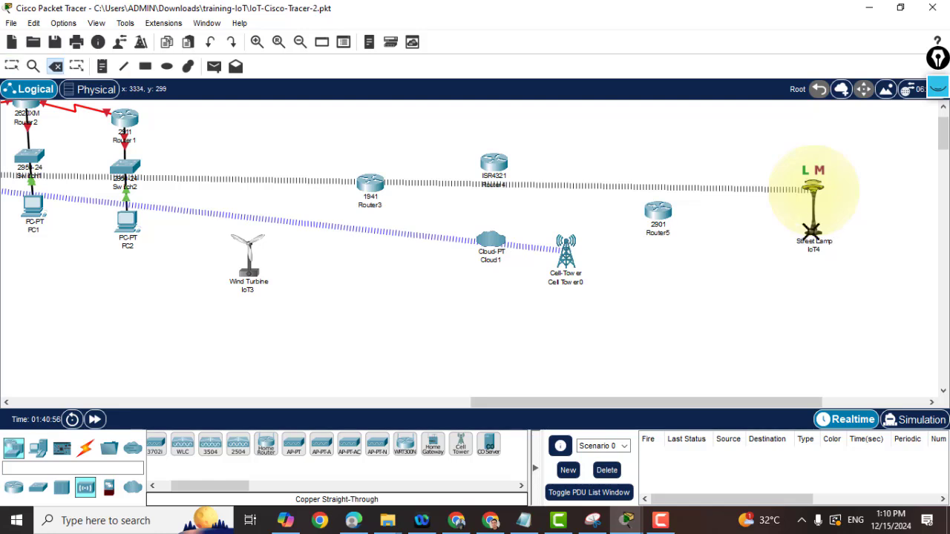
click(826, 210)
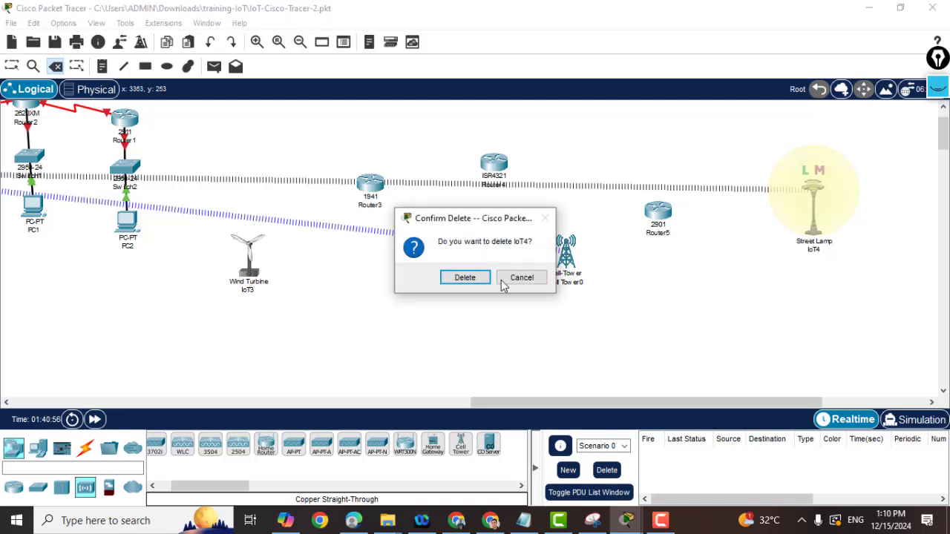
click(464, 278)
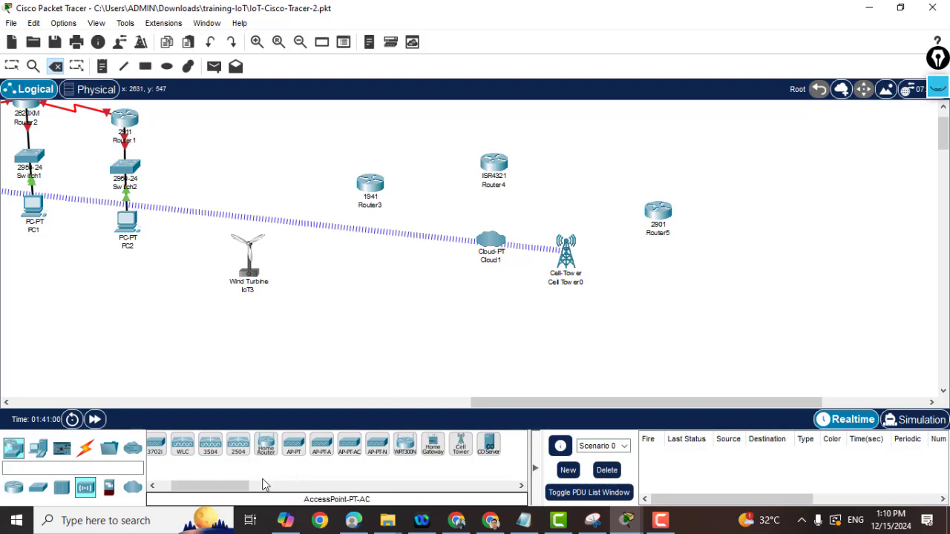
key(Escape)
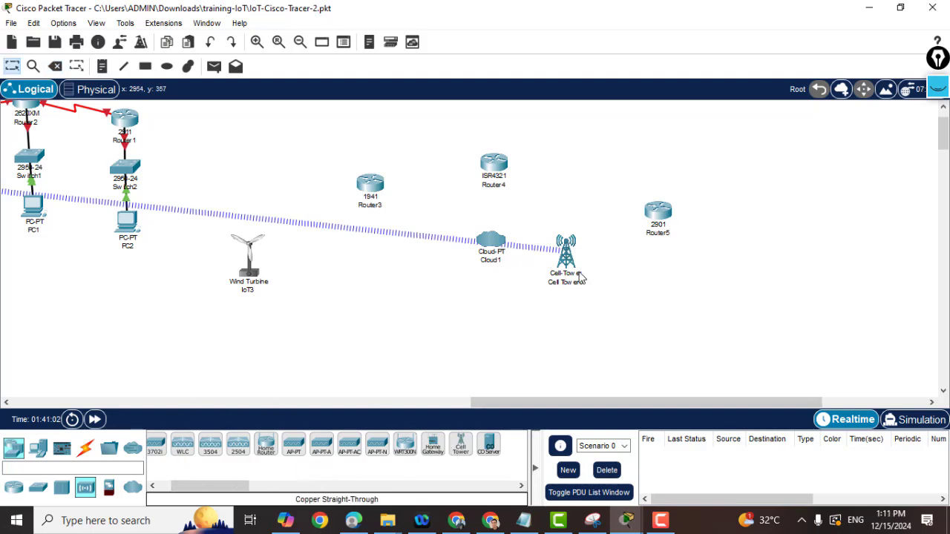
Move Cell Tower0 to the upper right and drop a Central Office Server left of it.
mouse_move(564, 259)
mouse_down()
mouse_move(832, 192)
mouse_move(821, 156)
mouse_up()
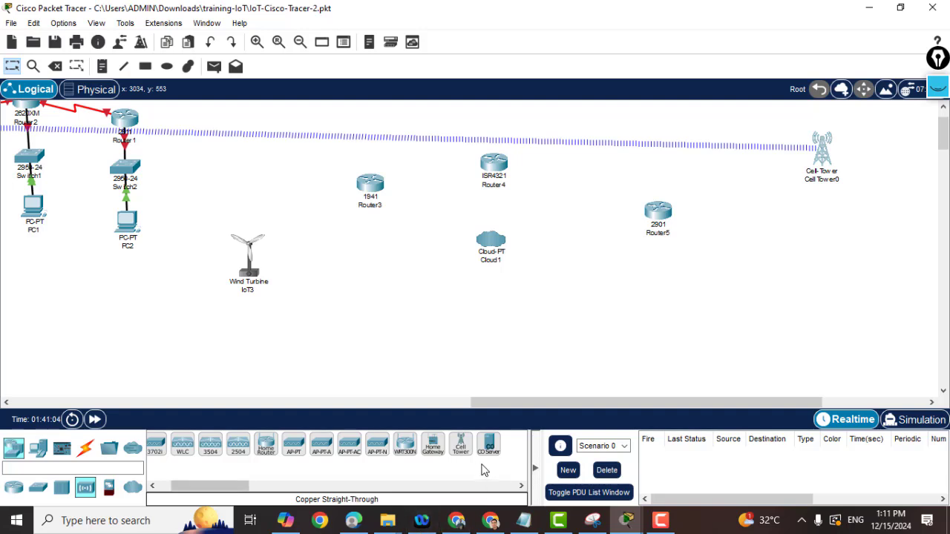
drag(489, 446, 569, 370)
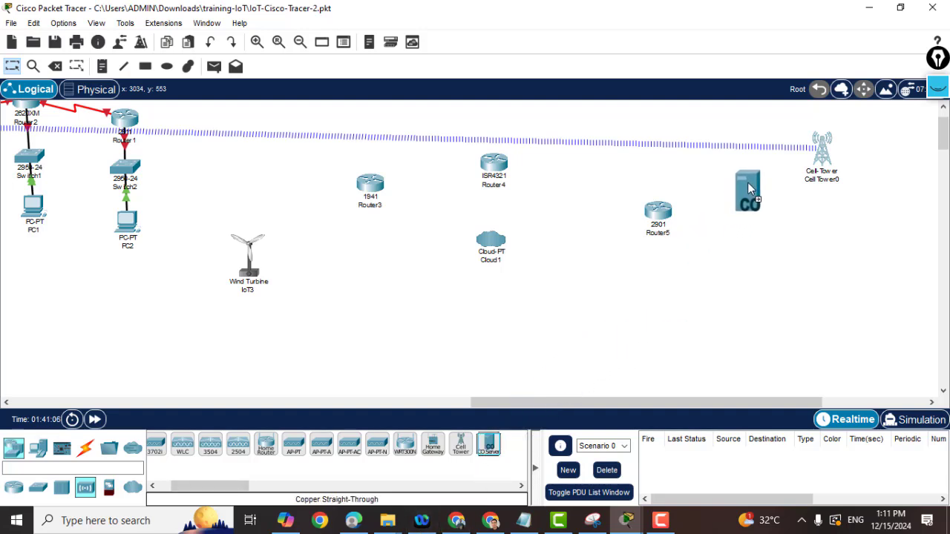
drag(747, 182, 746, 182)
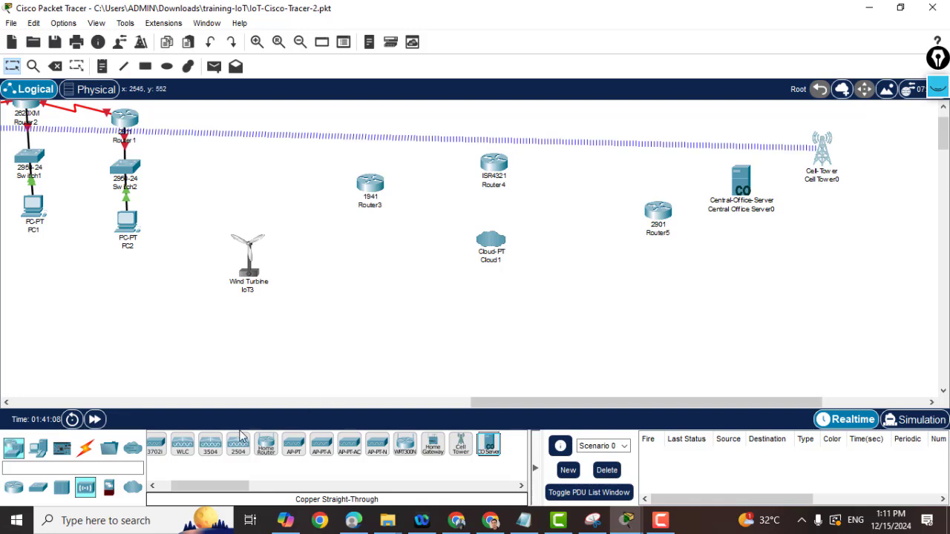
Place Smartphone0 at the far right and move Cloud1 up beside Router5.
click(37, 450)
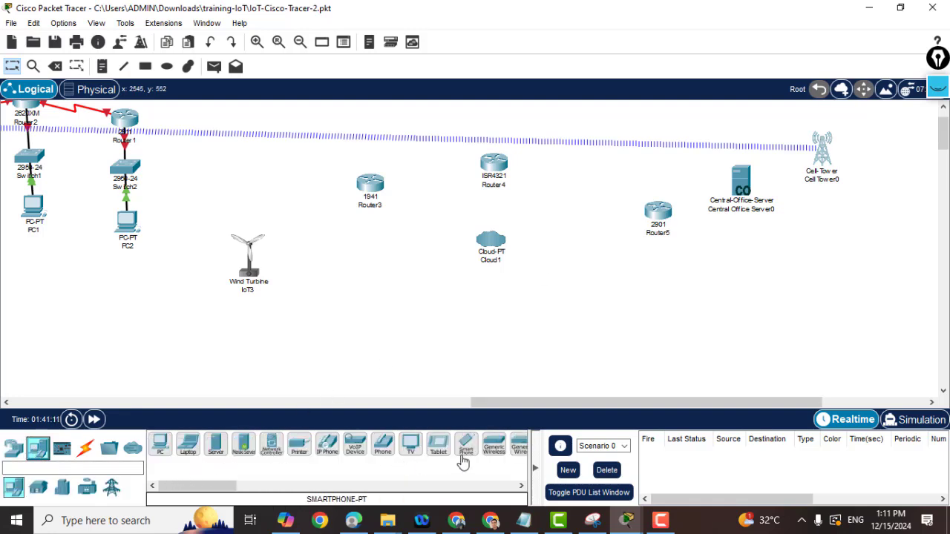
mouse_move(467, 444)
mouse_down()
mouse_move(838, 254)
mouse_move(901, 179)
mouse_up()
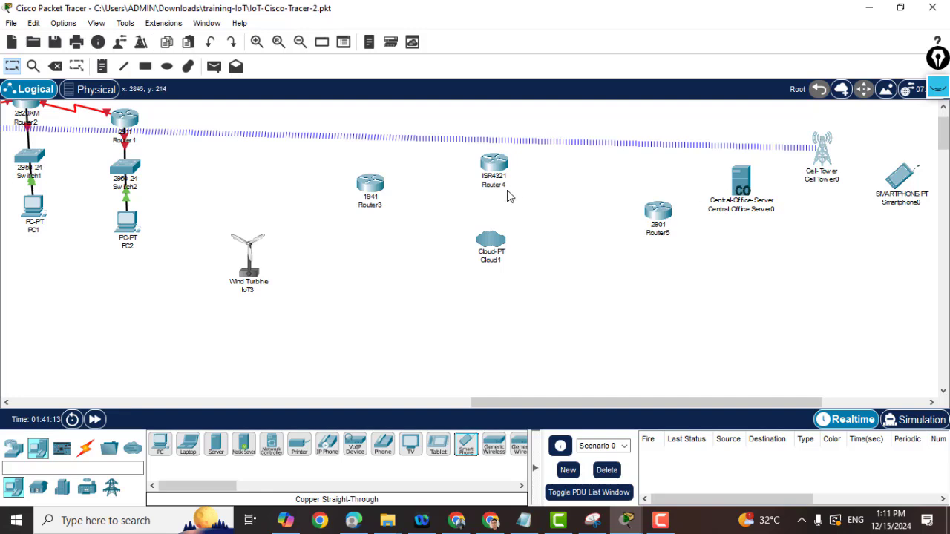
mouse_move(479, 256)
mouse_down()
mouse_move(602, 246)
mouse_move(619, 196)
mouse_move(643, 168)
mouse_up()
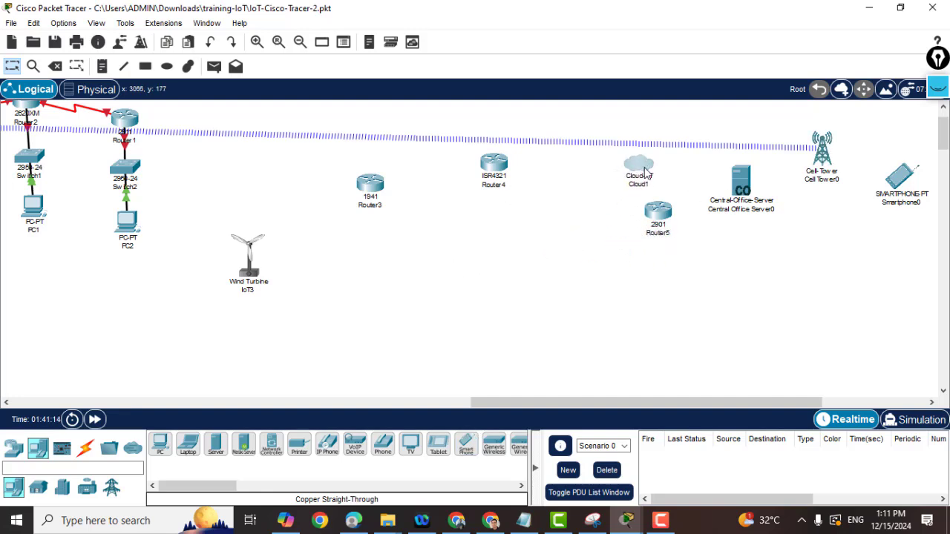
Move Router5 lower and place a 2960 switch (Switch4) below it.
drag(656, 227, 637, 269)
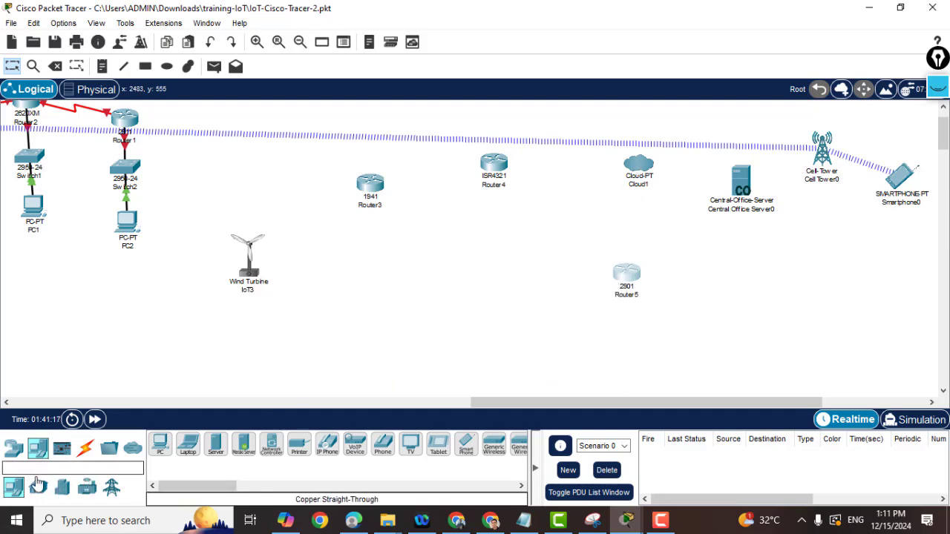
click(38, 486)
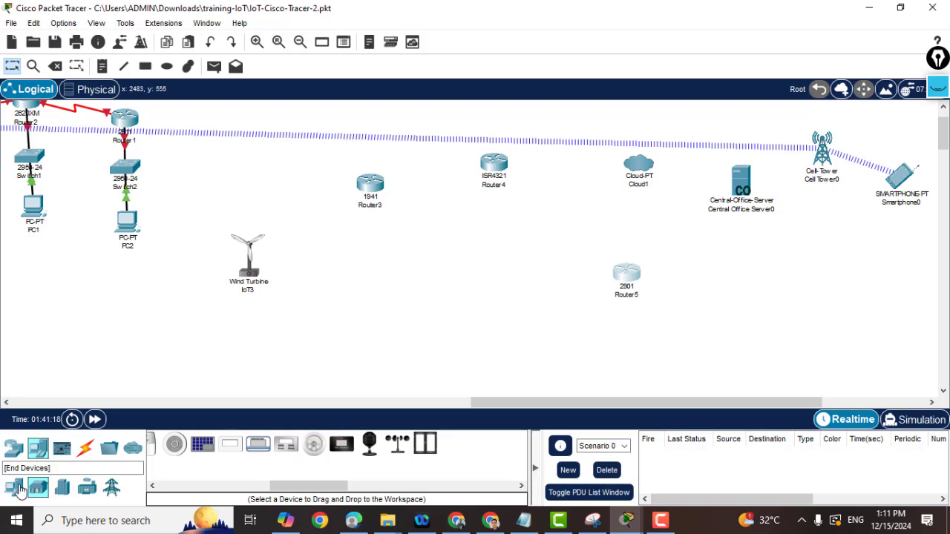
click(16, 488)
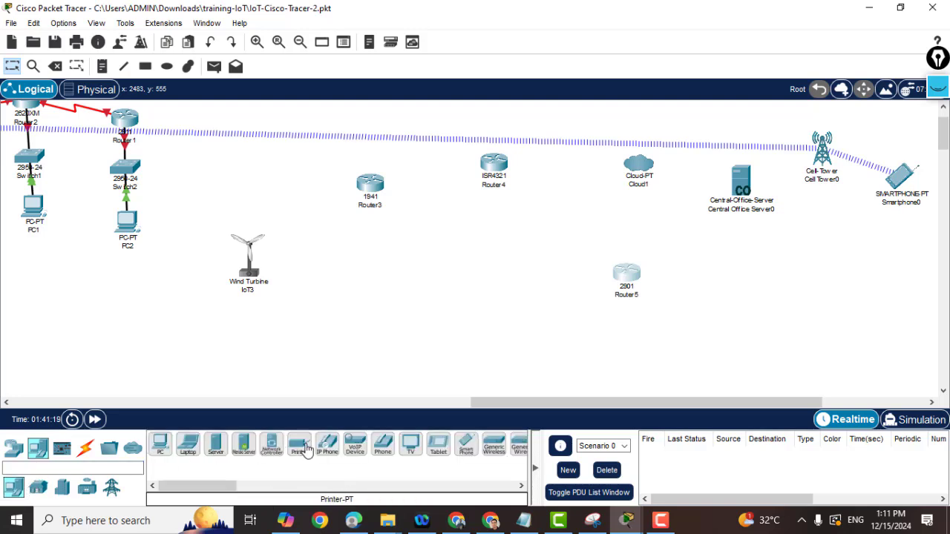
drag(190, 486, 211, 489)
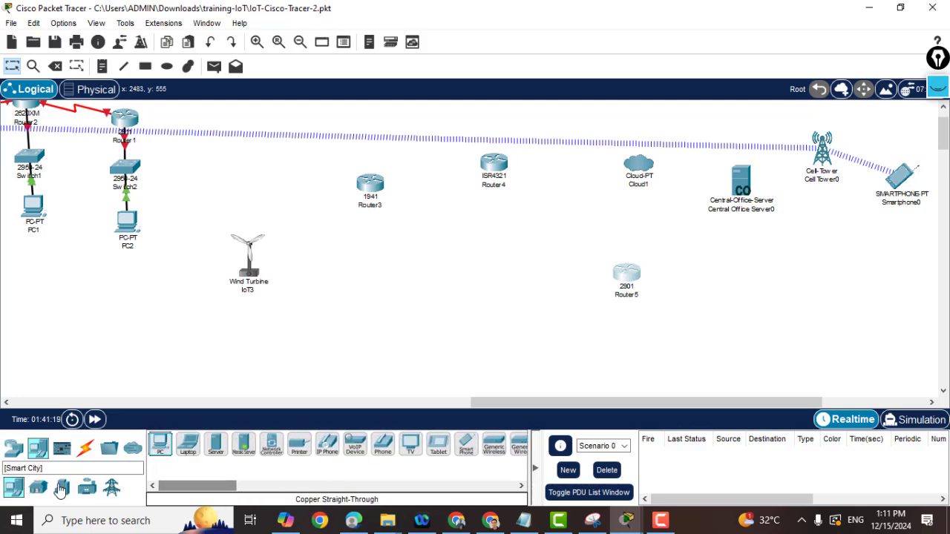
click(13, 448)
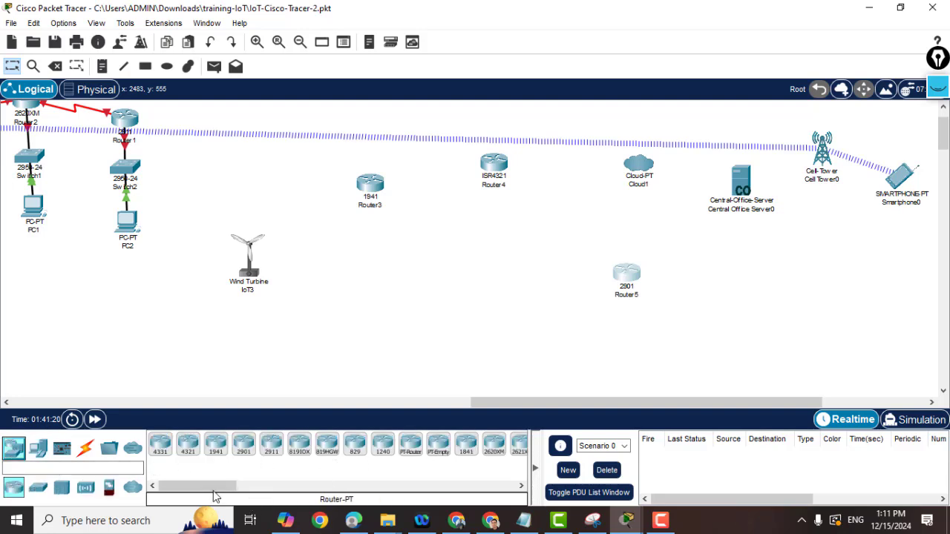
click(38, 487)
mouse_move(159, 447)
mouse_down()
mouse_move(544, 263)
mouse_move(556, 306)
mouse_move(620, 338)
mouse_up()
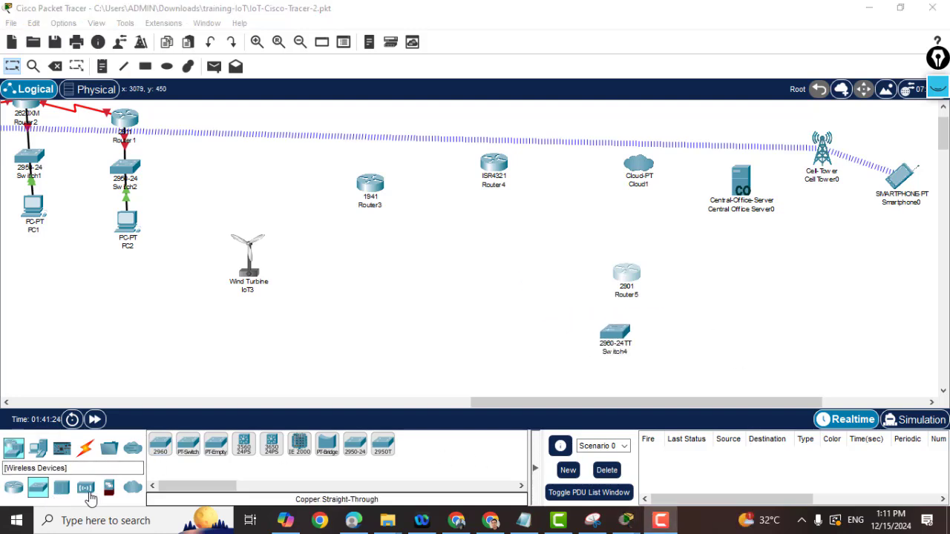
Add a generic Server0 left of Switch4 and a Meraki Server0 beside it.
click(38, 447)
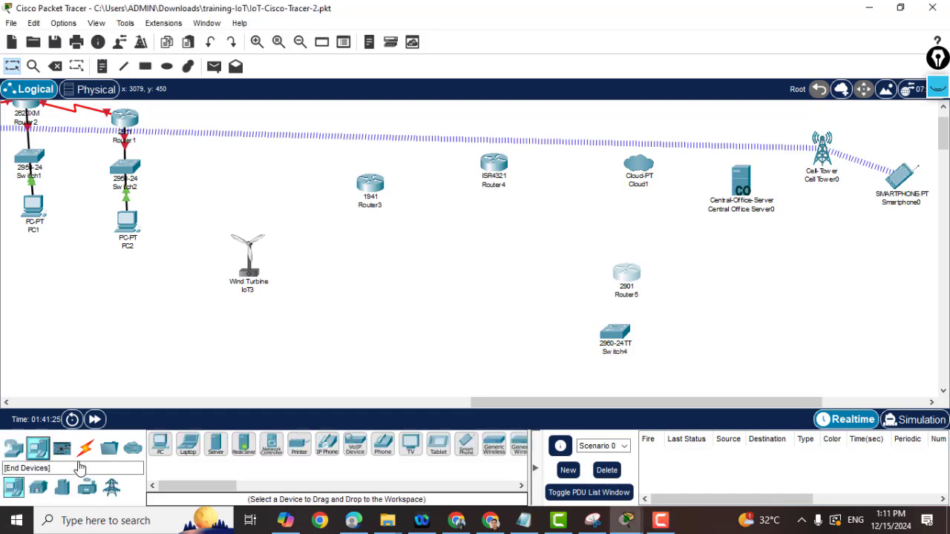
drag(215, 444, 529, 351)
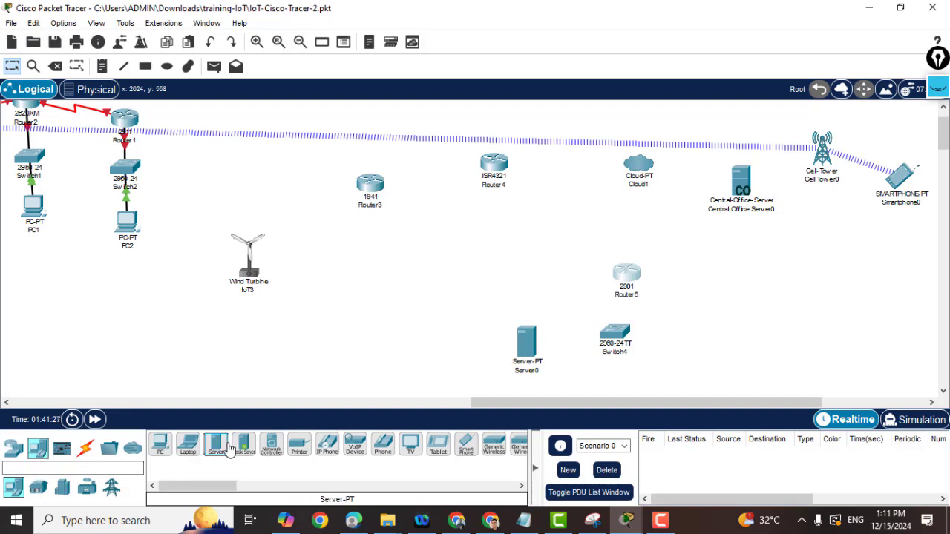
drag(244, 445, 685, 360)
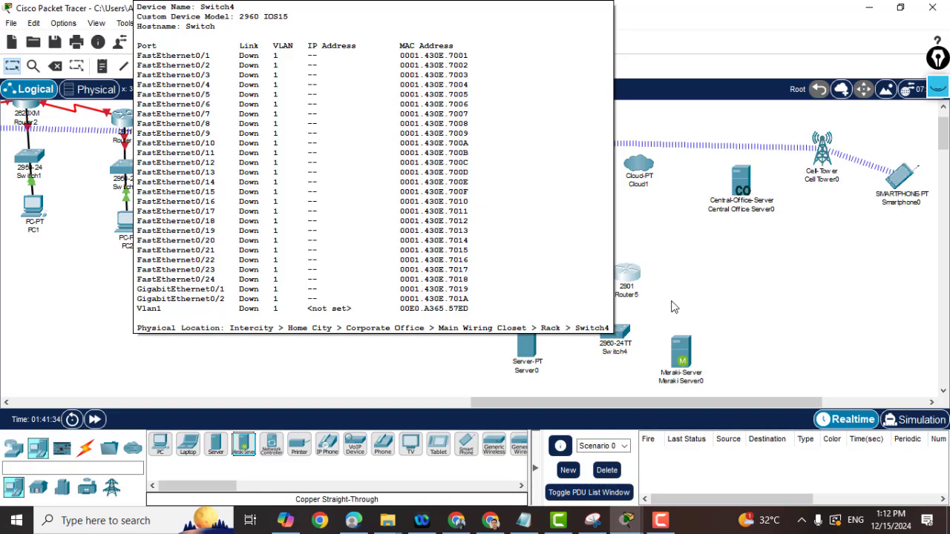
Duplicate Switch4 and position the Switch4(1) copy below Router3.
drag(615, 342, 472, 254)
mouse_move(695, 288)
mouse_down()
mouse_move(418, 225)
mouse_move(454, 221)
mouse_move(371, 241)
mouse_up()
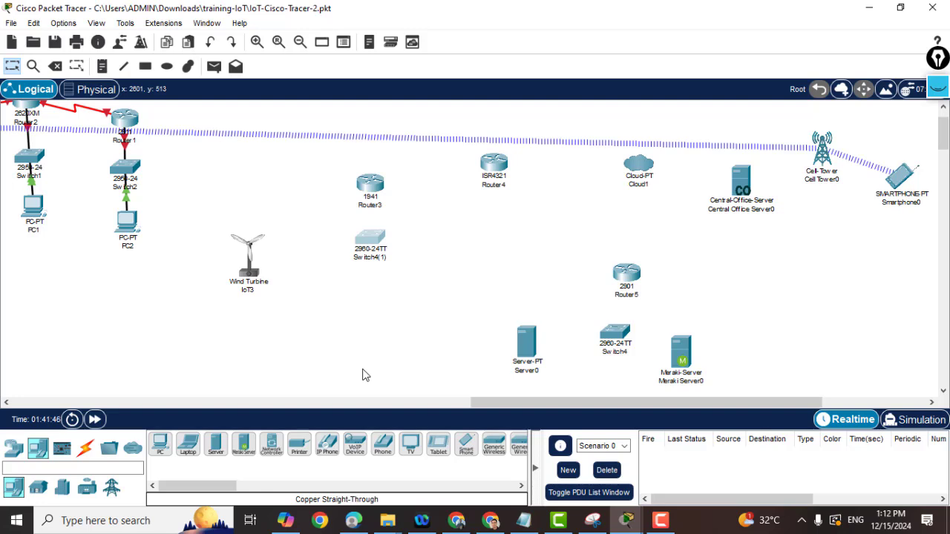
Review Central Office Server0's Config and Services tabs, then open Cloud1's device window.
click(752, 191)
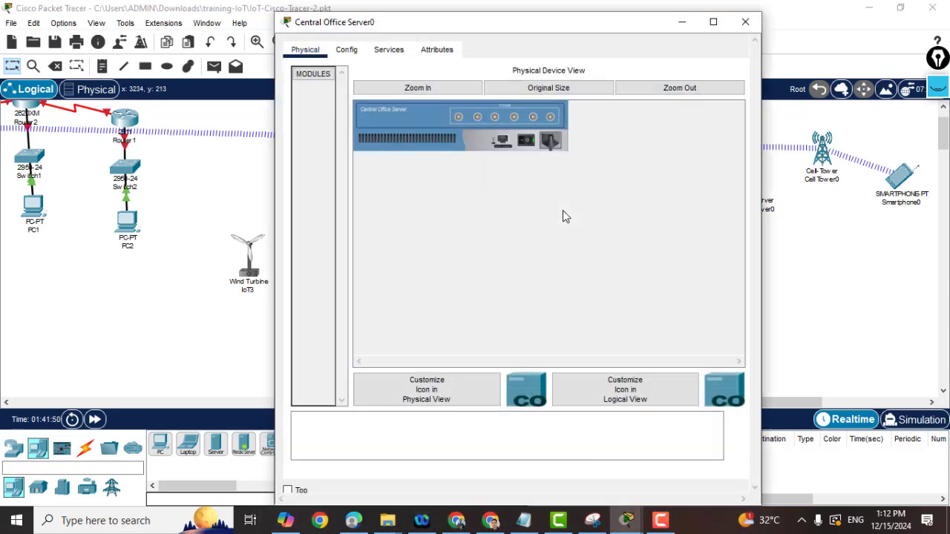
click(347, 50)
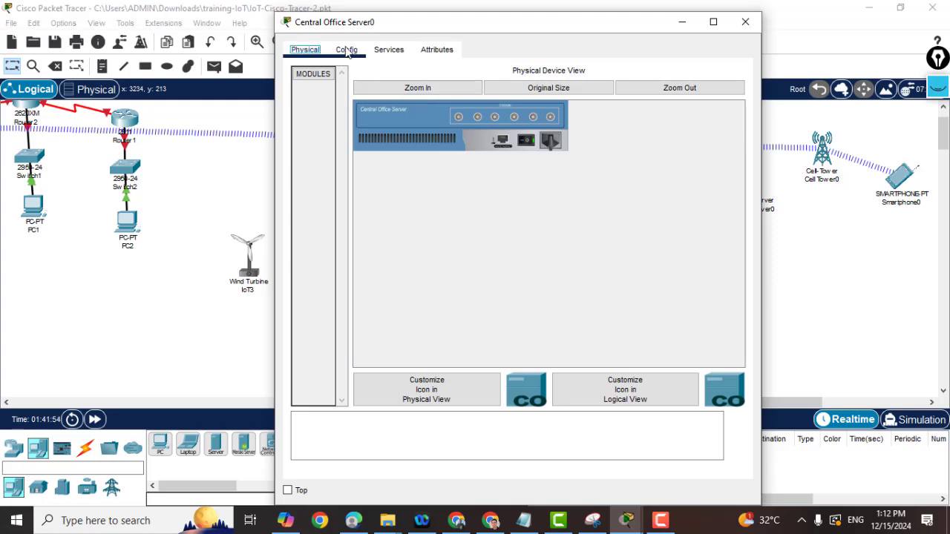
click(389, 50)
click(305, 50)
click(746, 23)
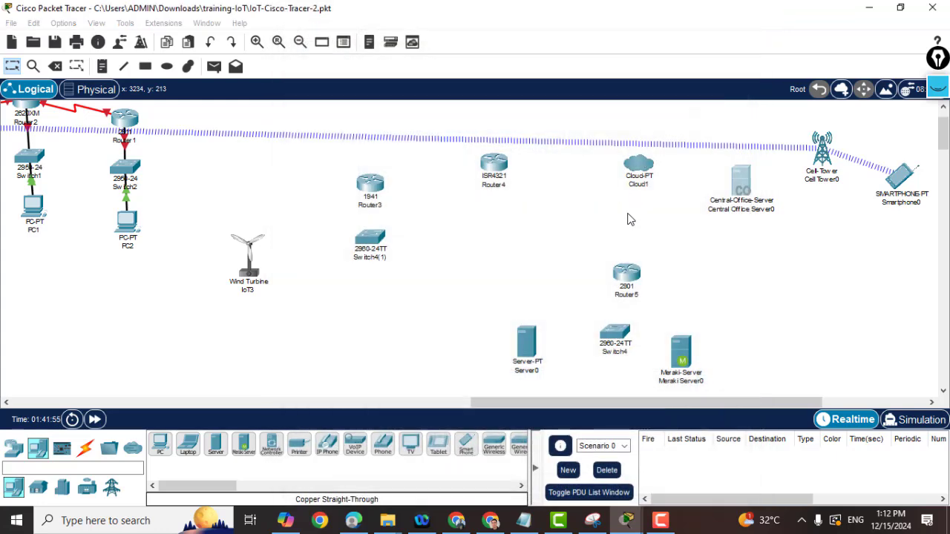
click(633, 170)
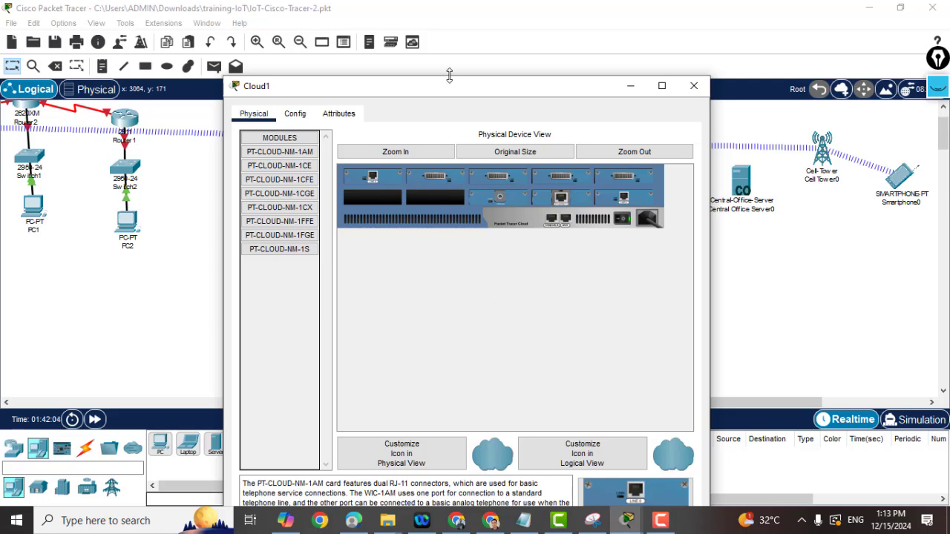
Shift the Cloud1 window right, close it, then switch away from Packet Tracer.
mouse_move(449, 79)
mouse_down()
mouse_move(509, 127)
mouse_move(528, 99)
mouse_up()
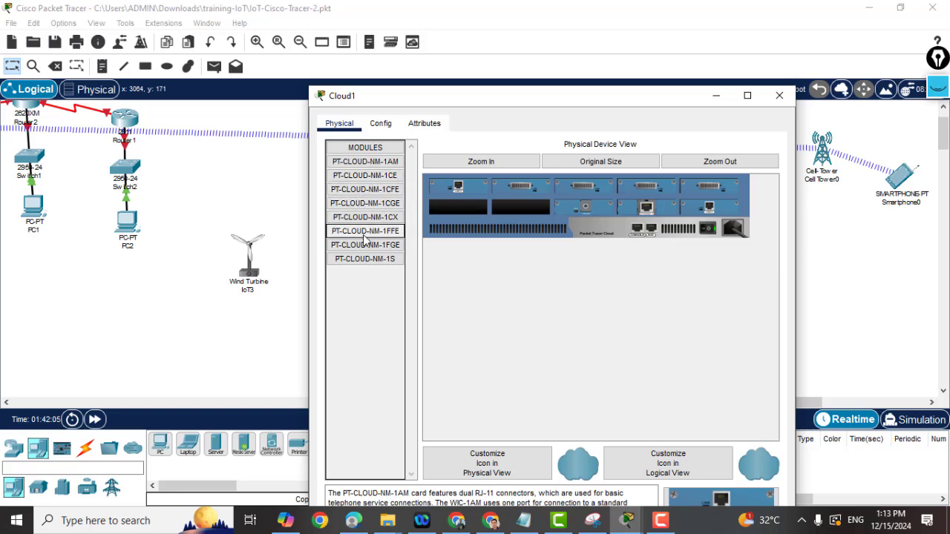
click(779, 96)
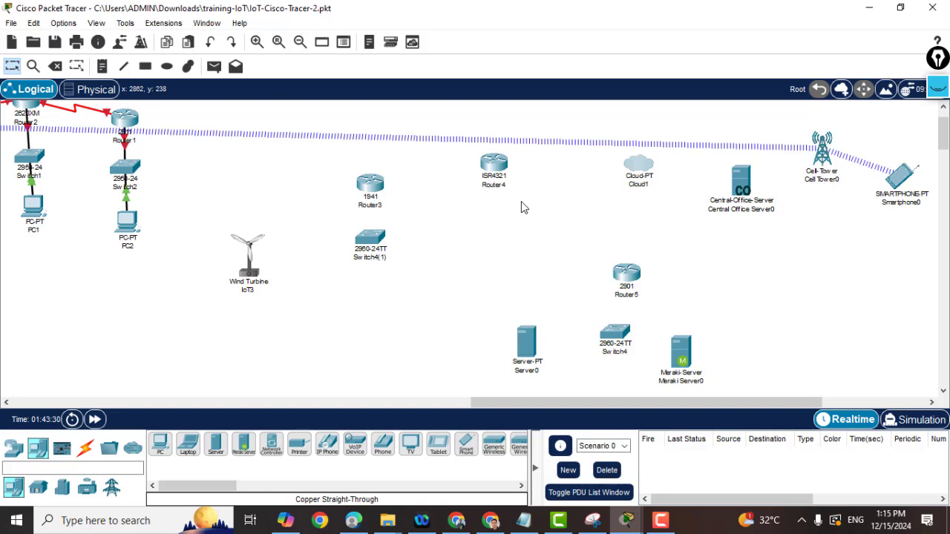
click(761, 447)
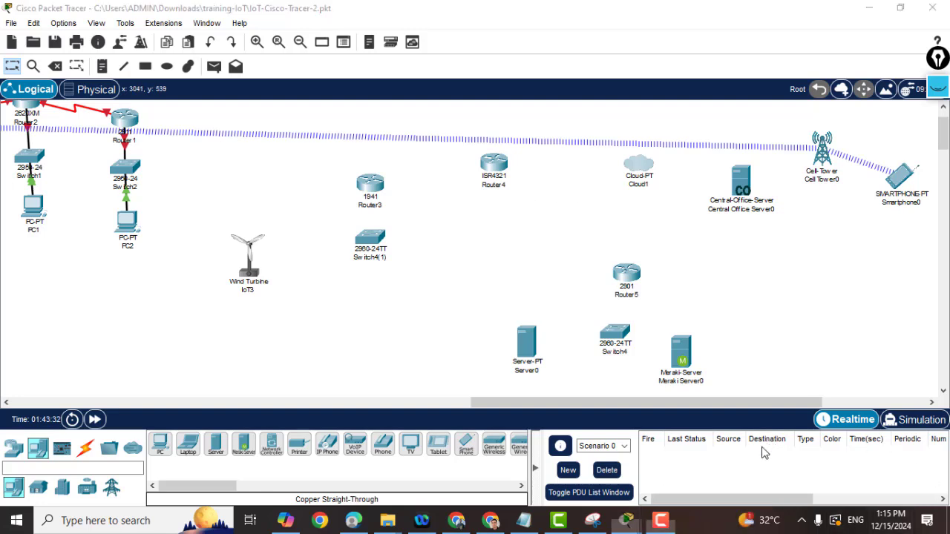